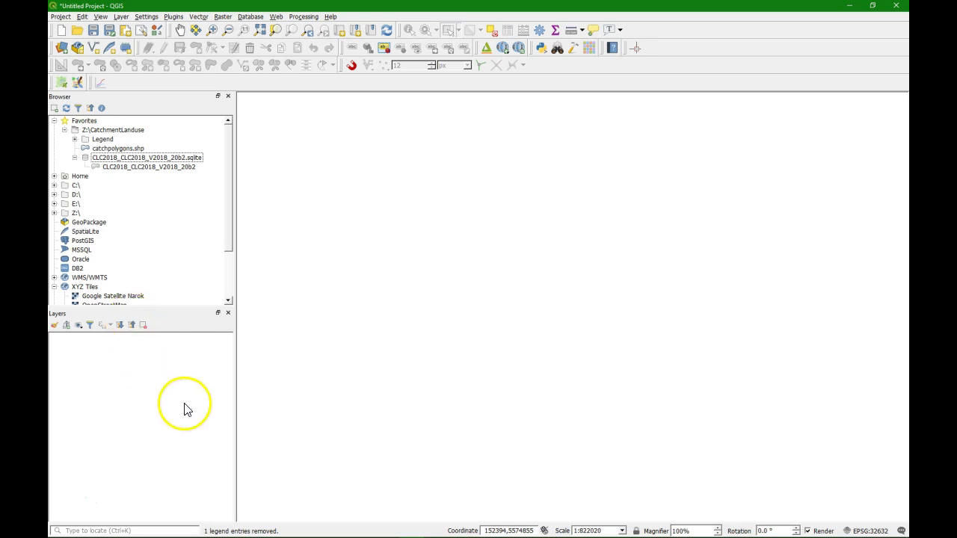
Add catchpolygons.shp from the Browser's Favorites onto the map canvas.
{"action": "left_click", "coordinate": [112, 149]}
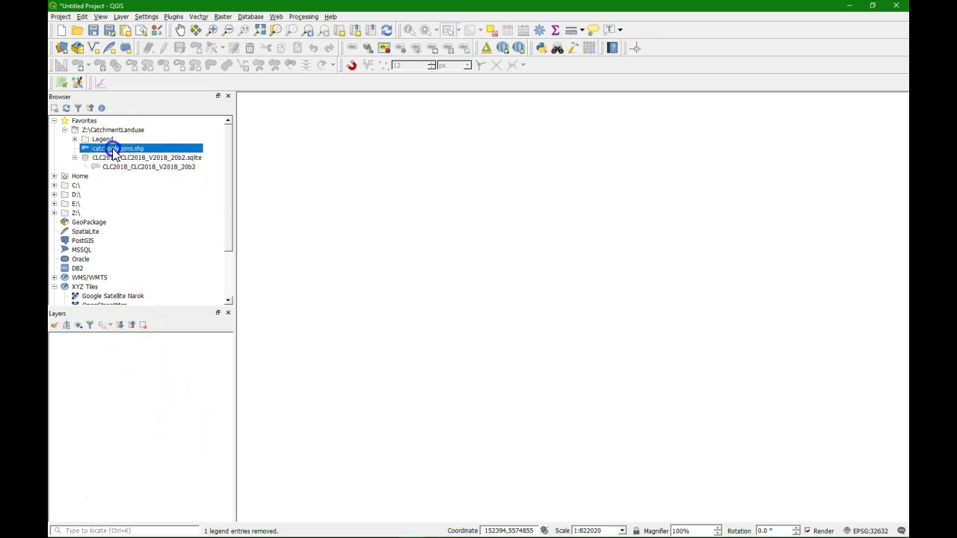
{"action": "mouse_move", "coordinate": [116, 153]}
{"action": "left_mouse_down"}
{"action": "mouse_move", "coordinate": [349, 210]}
{"action": "mouse_move", "coordinate": [426, 241]}
{"action": "mouse_move", "coordinate": [380, 229]}
{"action": "left_mouse_up"}
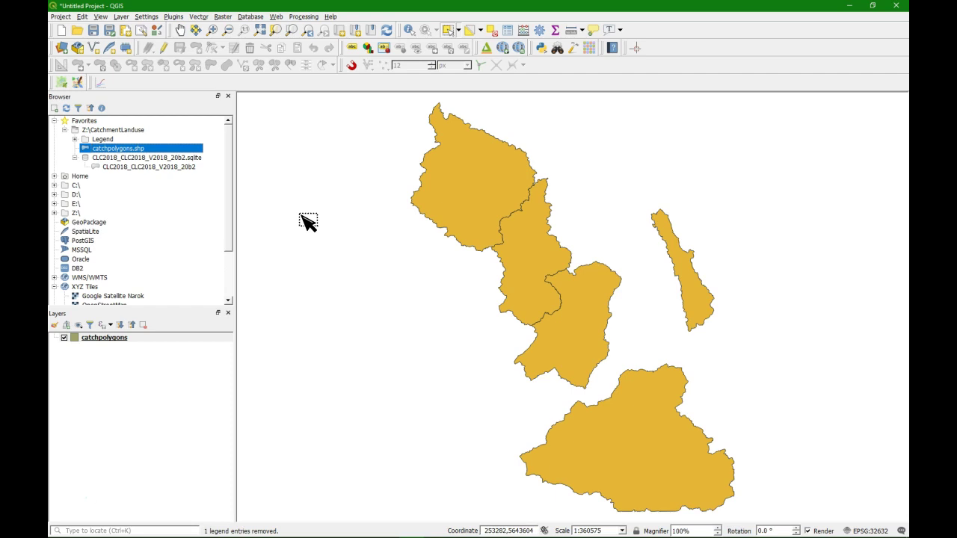
{"action": "mouse_move", "coordinate": [374, 525]}
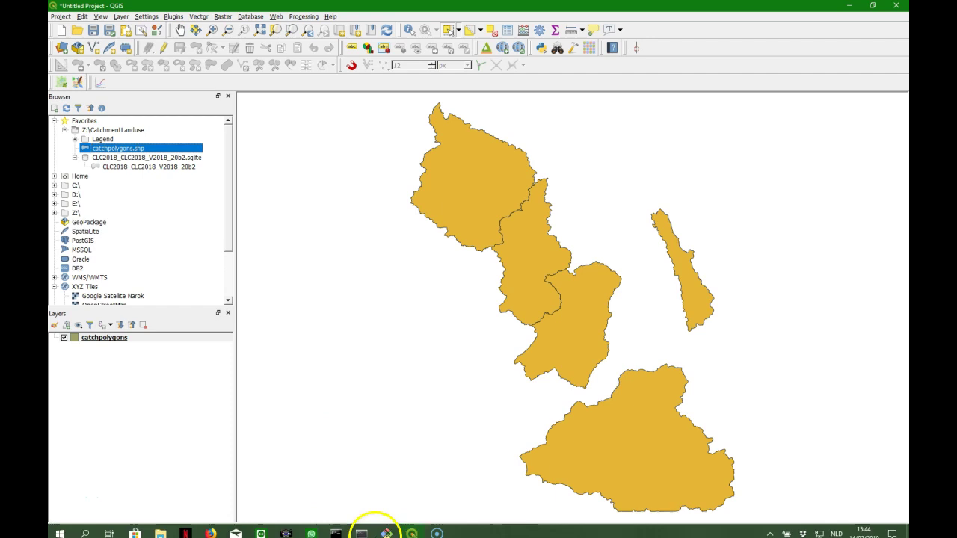
Review the CLC 2018 Download tab listings in Firefox, then minimise the browser.
{"action": "left_click", "coordinate": [211, 529]}
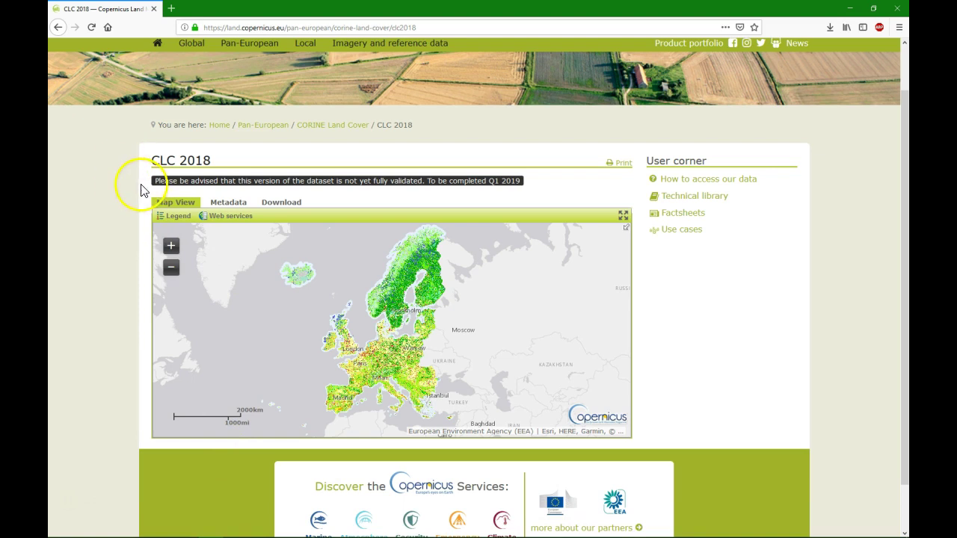
{"action": "left_click", "coordinate": [280, 205]}
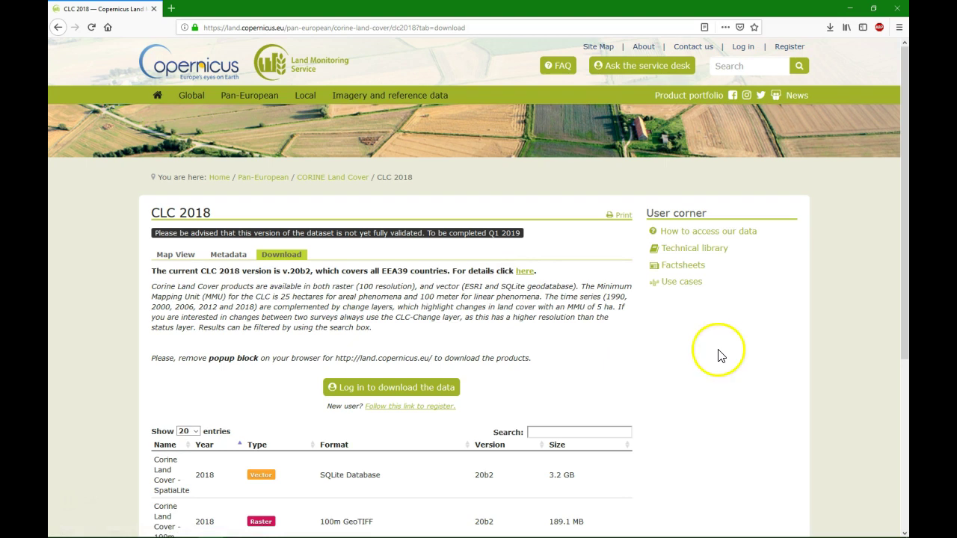
{"action": "scroll", "coordinate": [720, 352], "scroll_direction": "down", "scroll_amount": 3}
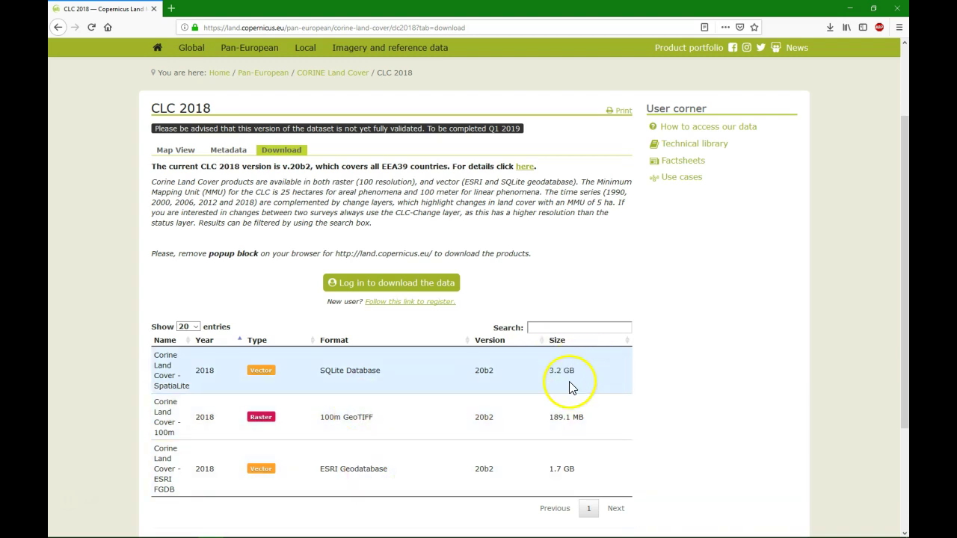
{"action": "left_click", "coordinate": [849, 9]}
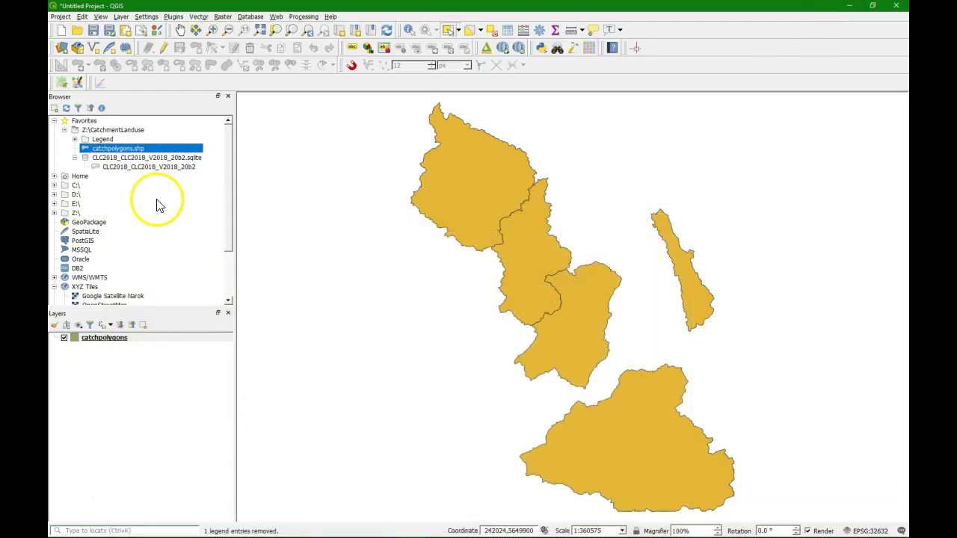
Add the CLC2018_CLC2018_V2018_20b2 layer from the Browser to the map.
{"action": "left_click", "coordinate": [114, 169]}
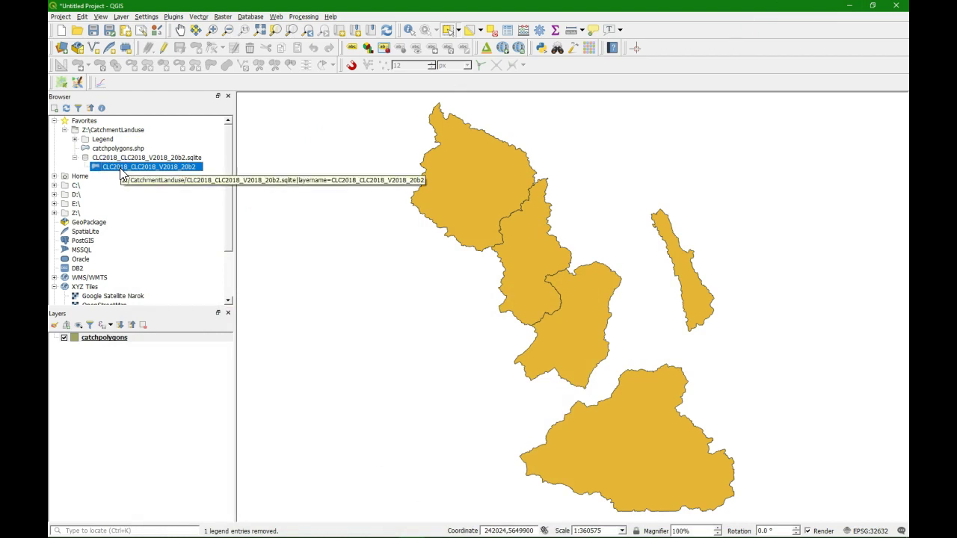
{"action": "left_click_drag", "start_coordinate": [124, 171], "coordinate": [551, 242]}
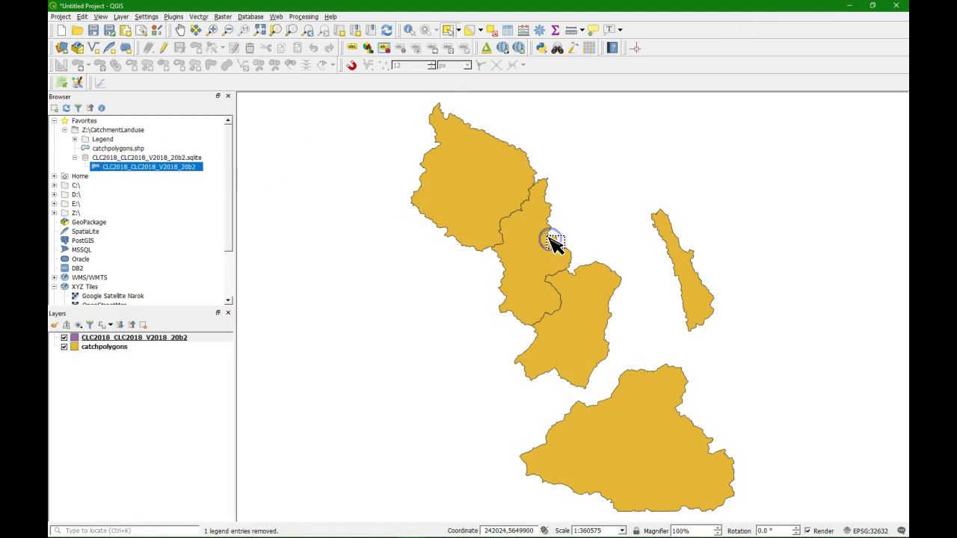
{"action": "left_click", "coordinate": [284, 239]}
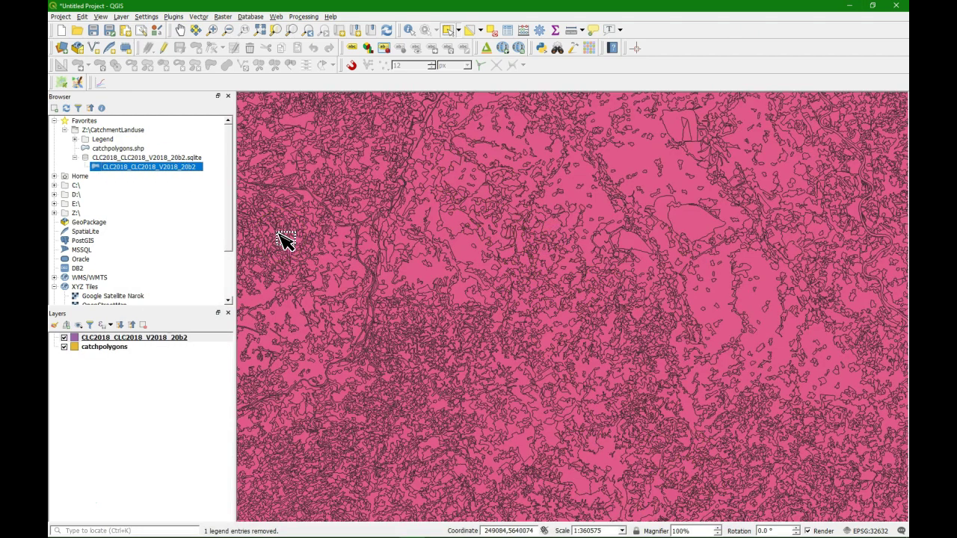
{"action": "left_click", "coordinate": [328, 201]}
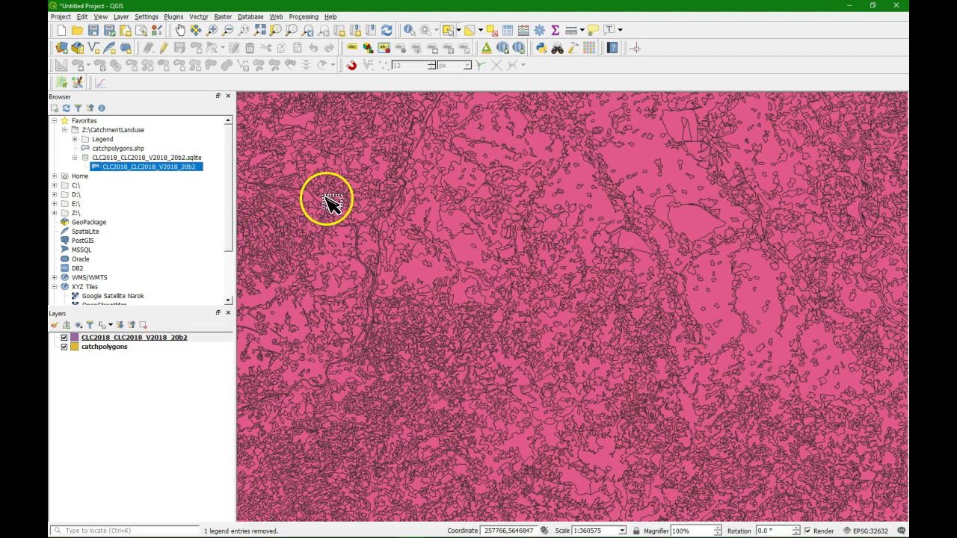
Load the clc_legend.qml style file onto the CLC2018 layer from its properties.
{"action": "right_click", "coordinate": [117, 339]}
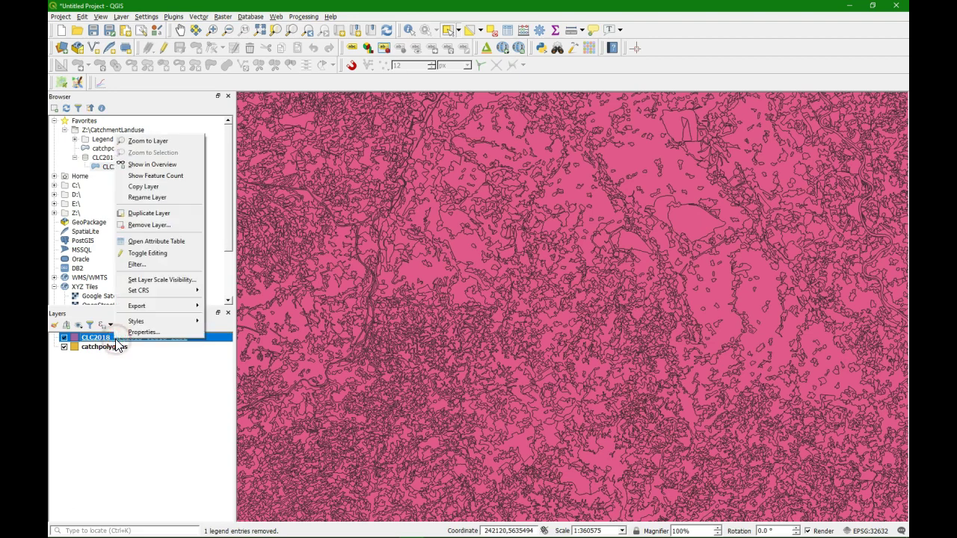
{"action": "left_click", "coordinate": [158, 332]}
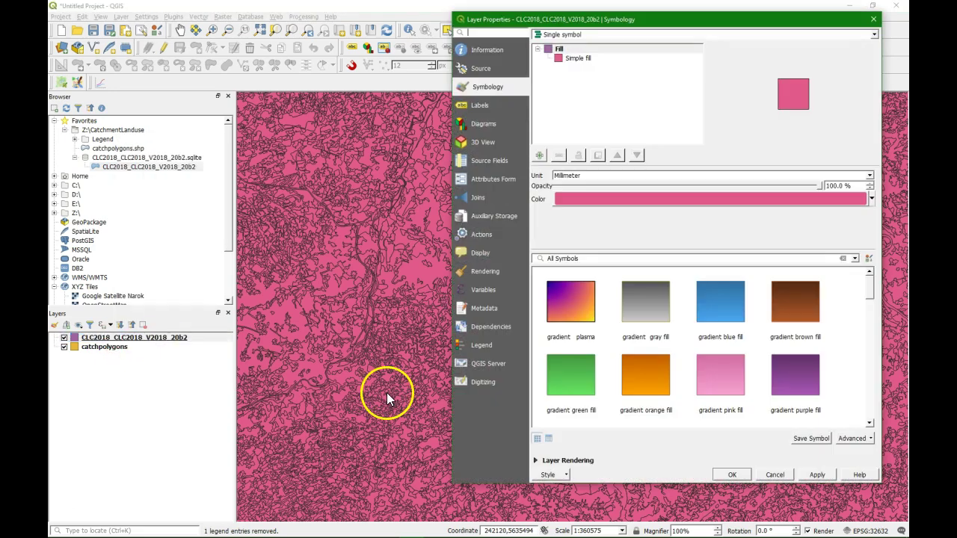
{"action": "left_click", "coordinate": [562, 475]}
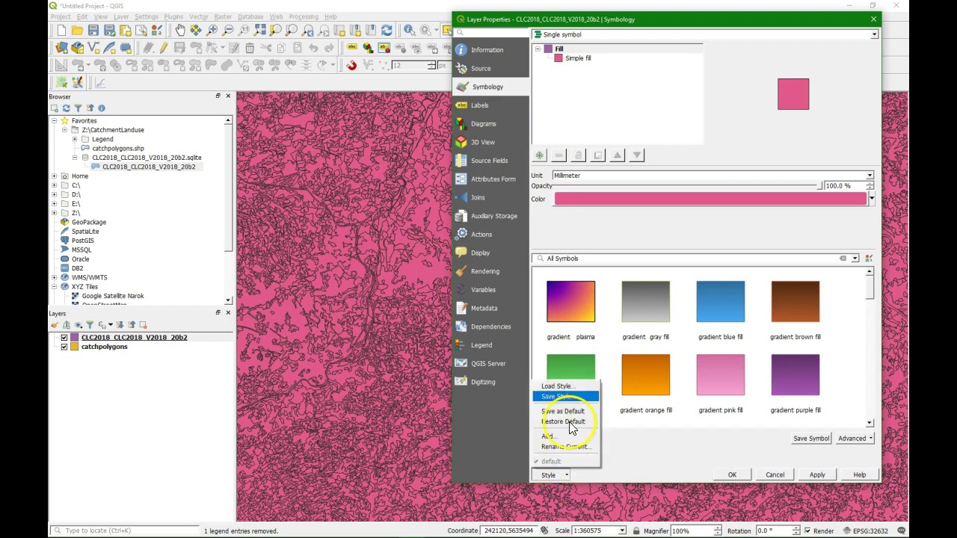
{"action": "left_click", "coordinate": [572, 388]}
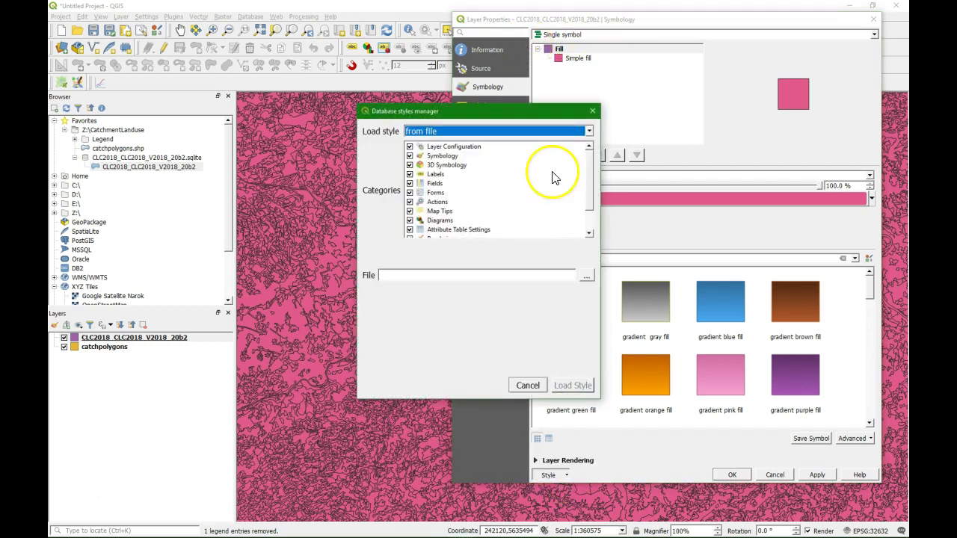
{"action": "left_click", "coordinate": [587, 279]}
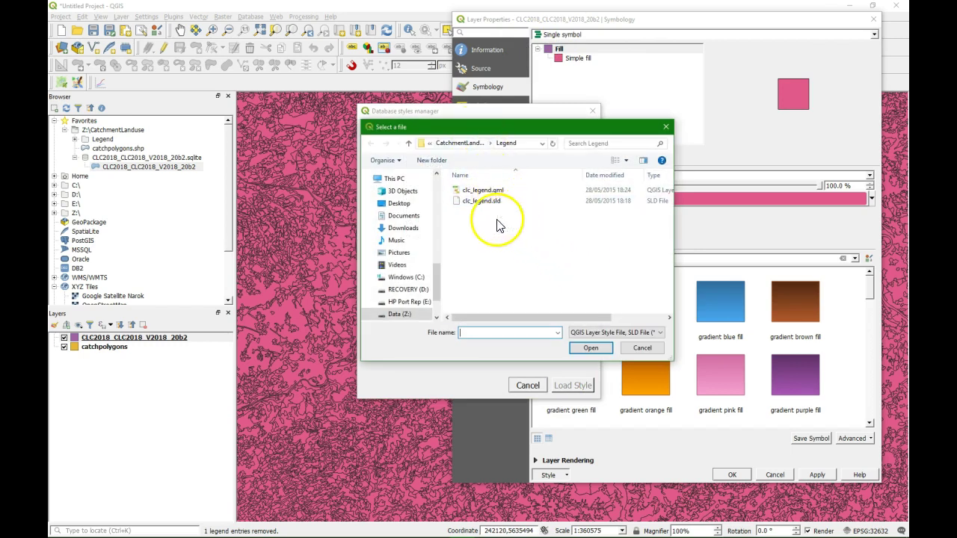
{"action": "left_click", "coordinate": [482, 191]}
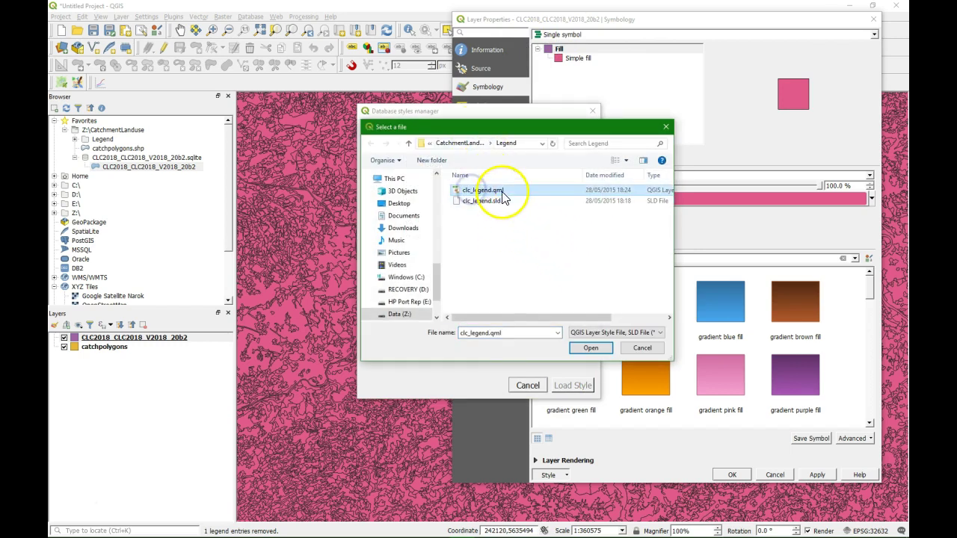
{"action": "left_click", "coordinate": [587, 348]}
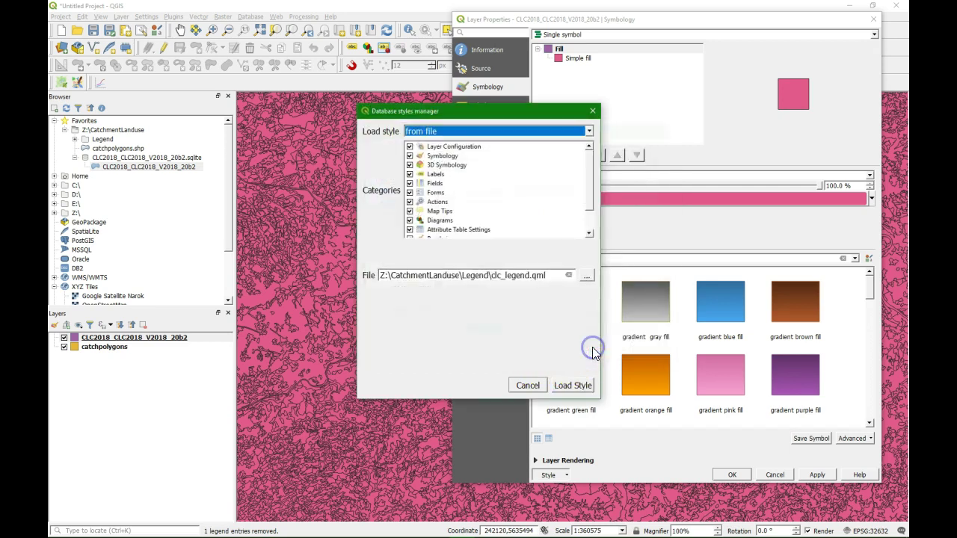
{"action": "left_click", "coordinate": [572, 386]}
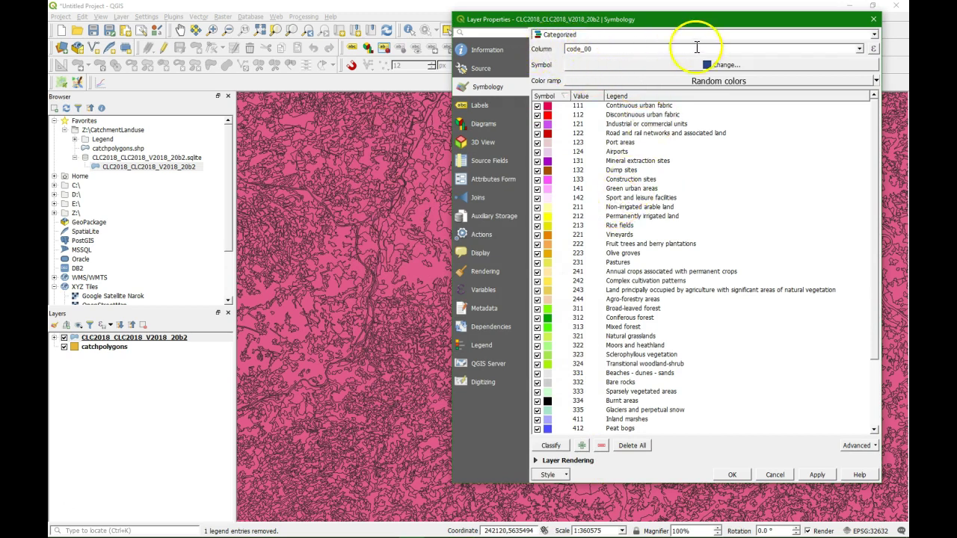
Categorize the CLC2018 symbology by code_18, apply it, and expand the class legend.
{"action": "left_click", "coordinate": [859, 48]}
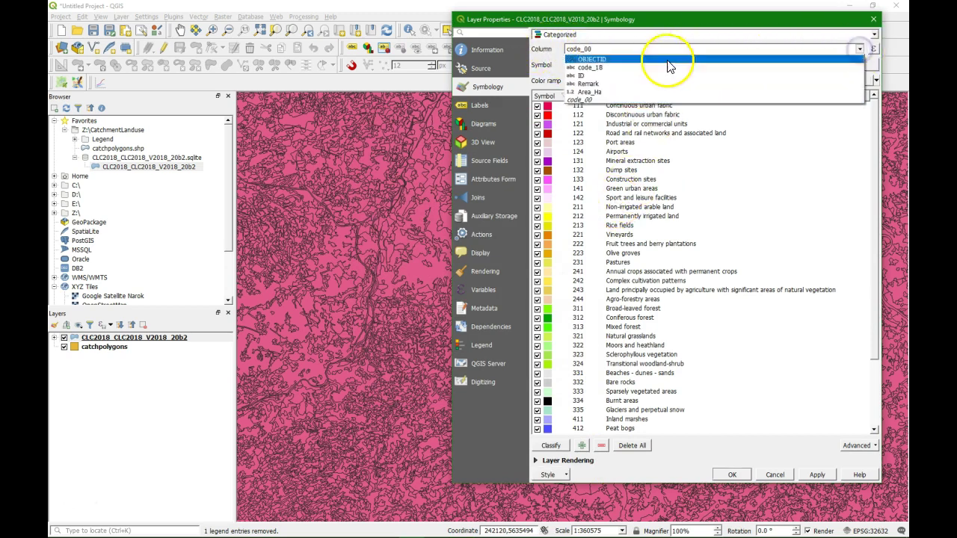
{"action": "left_click", "coordinate": [596, 69]}
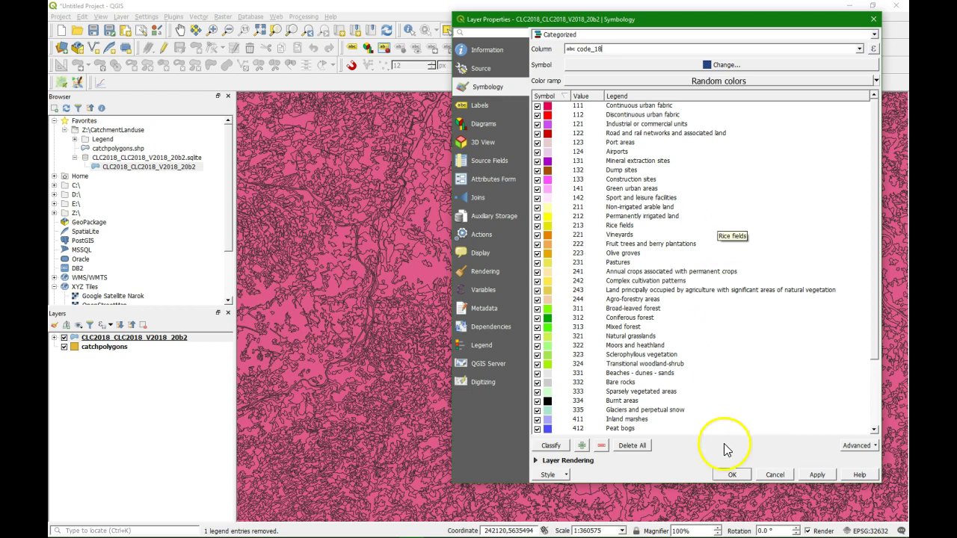
{"action": "left_click", "coordinate": [730, 474]}
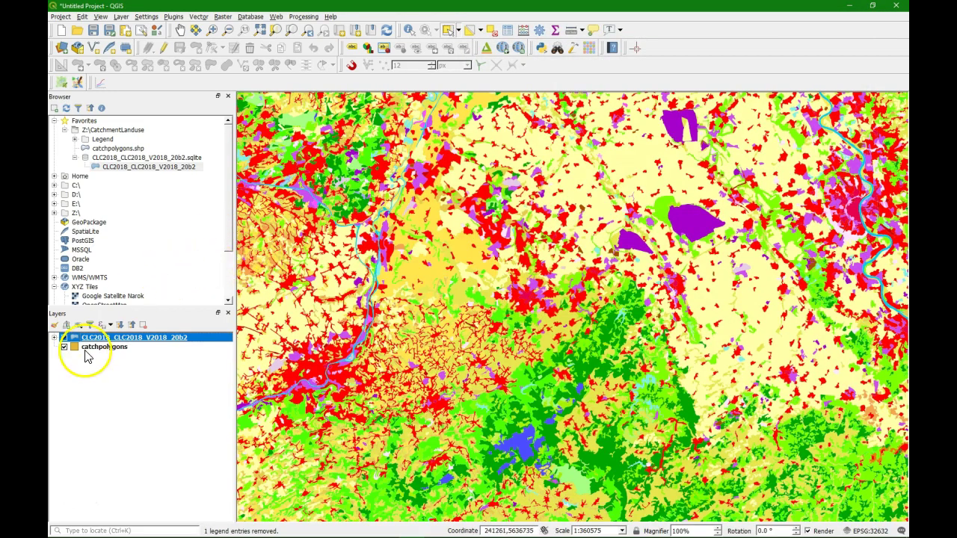
{"action": "left_click", "coordinate": [54, 337]}
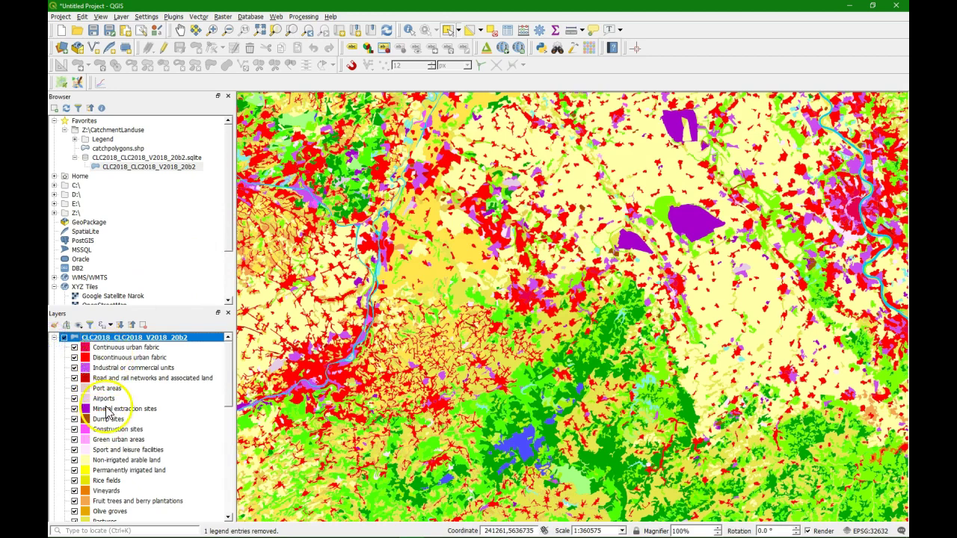
Move catchpolygons above the CLC2018 layer and show its Layer Styling panel.
{"action": "left_click", "coordinate": [54, 337]}
{"action": "mouse_move", "coordinate": [96, 350]}
{"action": "left_mouse_down"}
{"action": "mouse_move", "coordinate": [128, 346]}
{"action": "mouse_move", "coordinate": [131, 334]}
{"action": "left_mouse_up"}
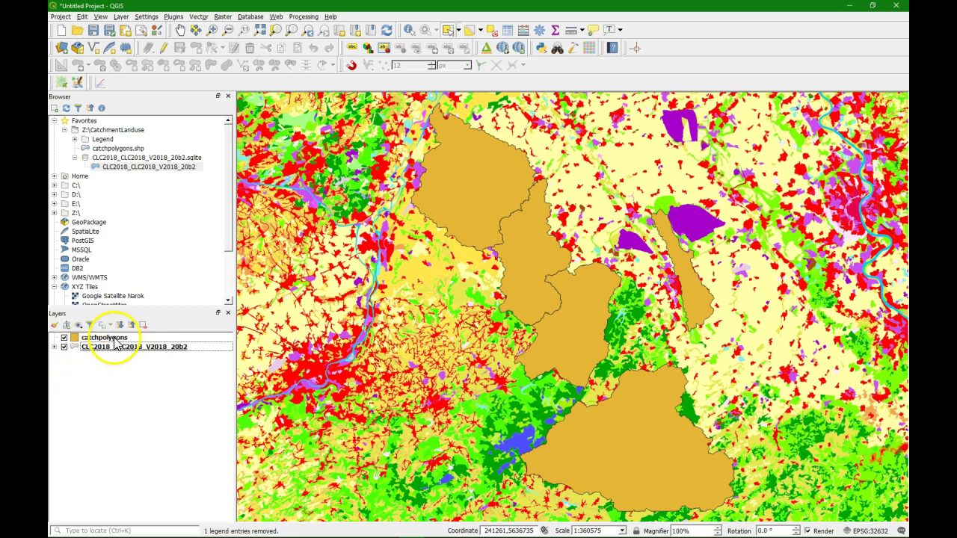
{"action": "left_click", "coordinate": [113, 340]}
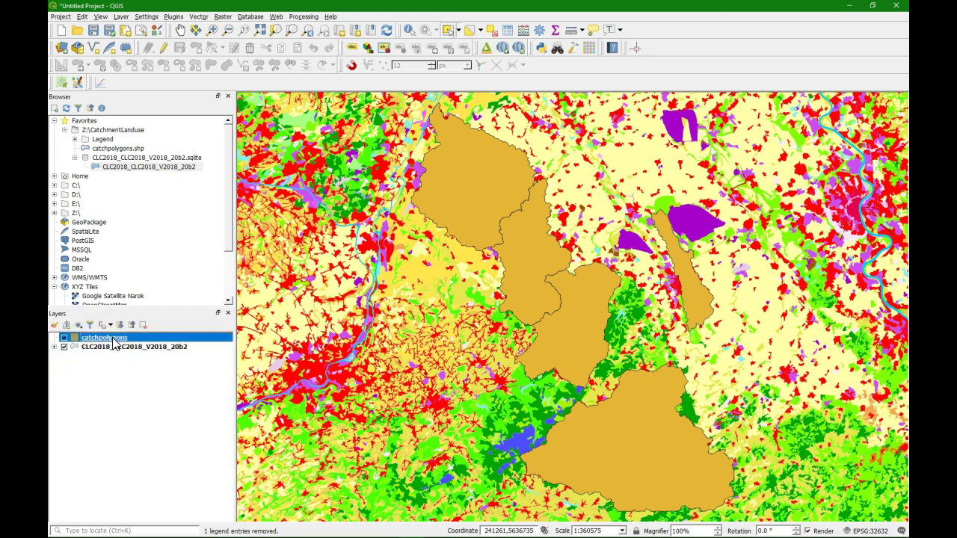
{"action": "right_click", "coordinate": [113, 340]}
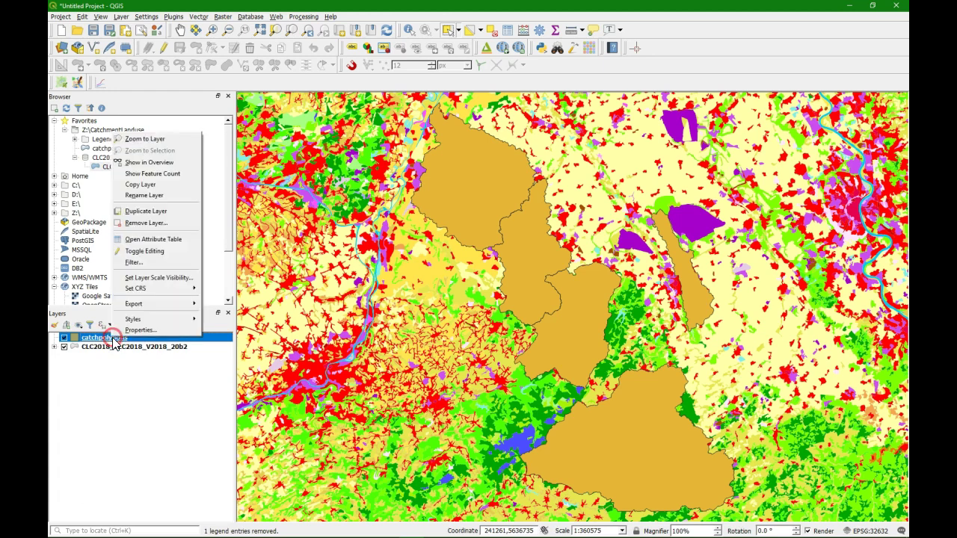
{"action": "left_click", "coordinate": [56, 323]}
{"action": "left_click", "coordinate": [55, 324]}
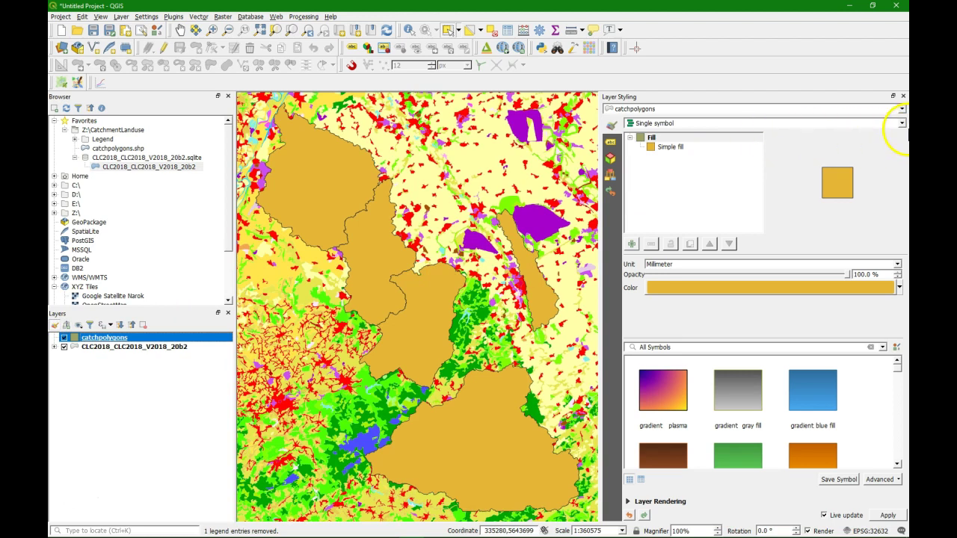
{"action": "left_click", "coordinate": [668, 147]}
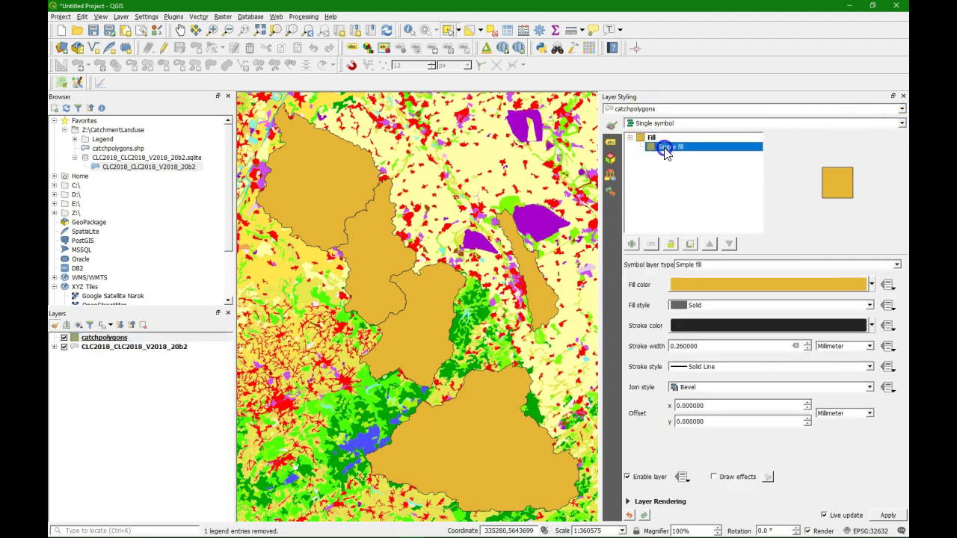
{"action": "left_click", "coordinate": [875, 283]}
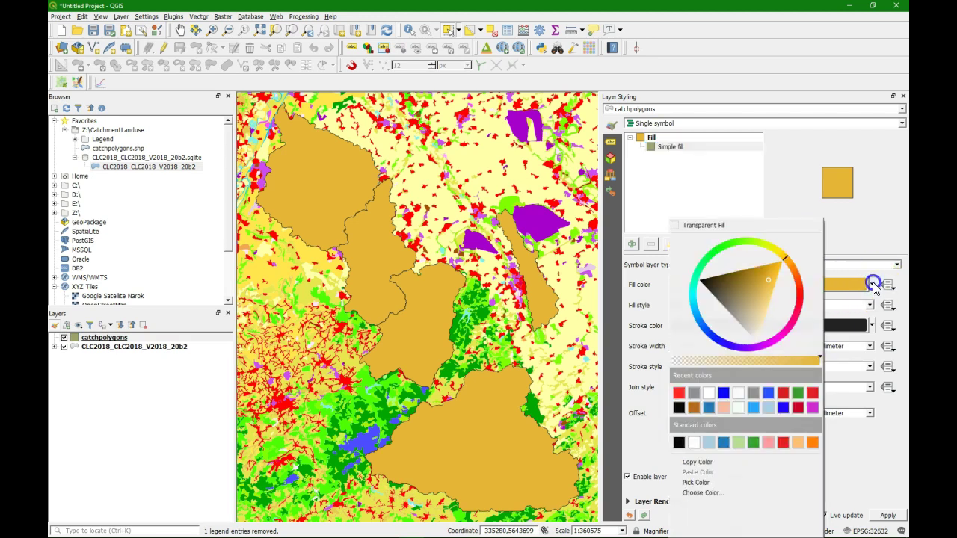
{"action": "left_click", "coordinate": [735, 227]}
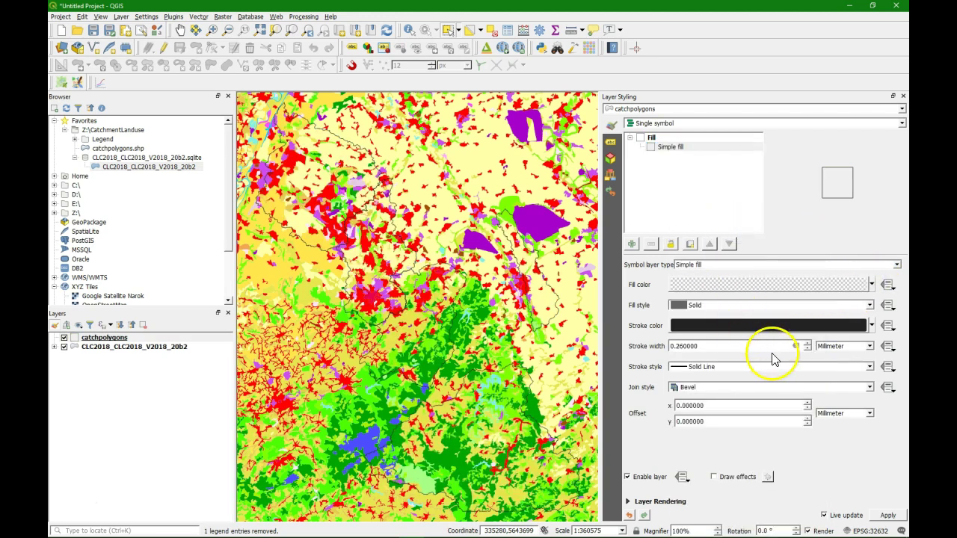
{"action": "left_click", "coordinate": [808, 343]}
{"action": "left_click", "coordinate": [808, 343]}
{"action": "left_click", "coordinate": [807, 343]}
{"action": "left_click", "coordinate": [807, 343]}
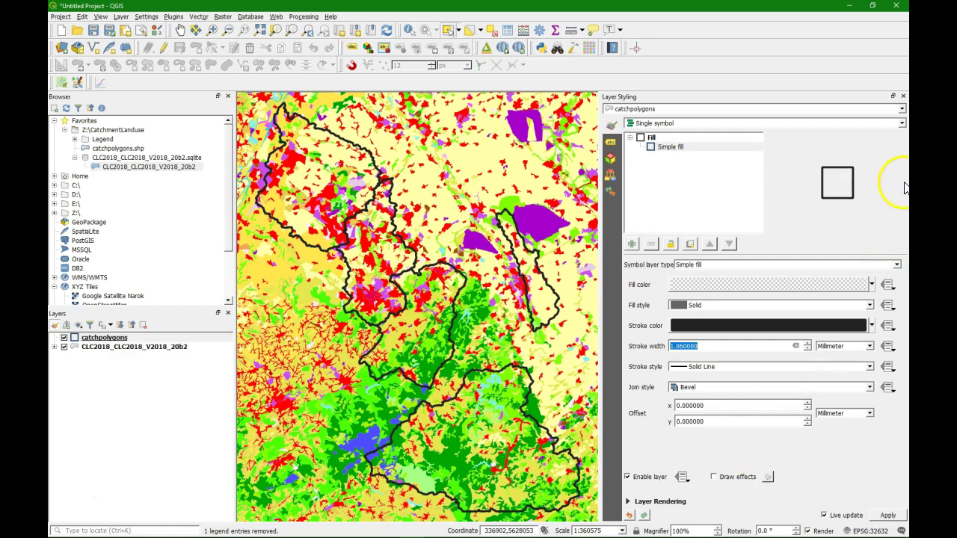
{"action": "left_click", "coordinate": [903, 97]}
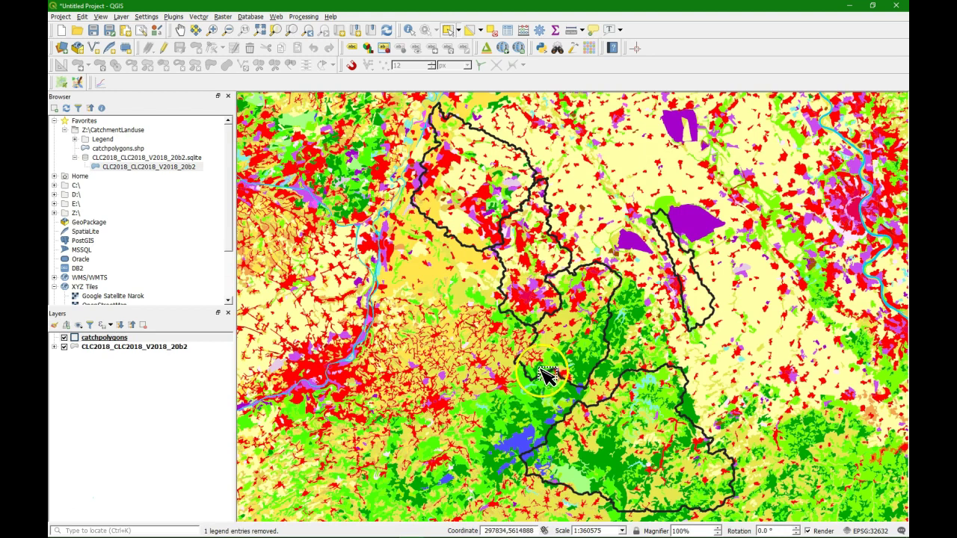
Open the catchpolygons attribute table and position it over the map.
{"action": "right_click", "coordinate": [98, 340]}
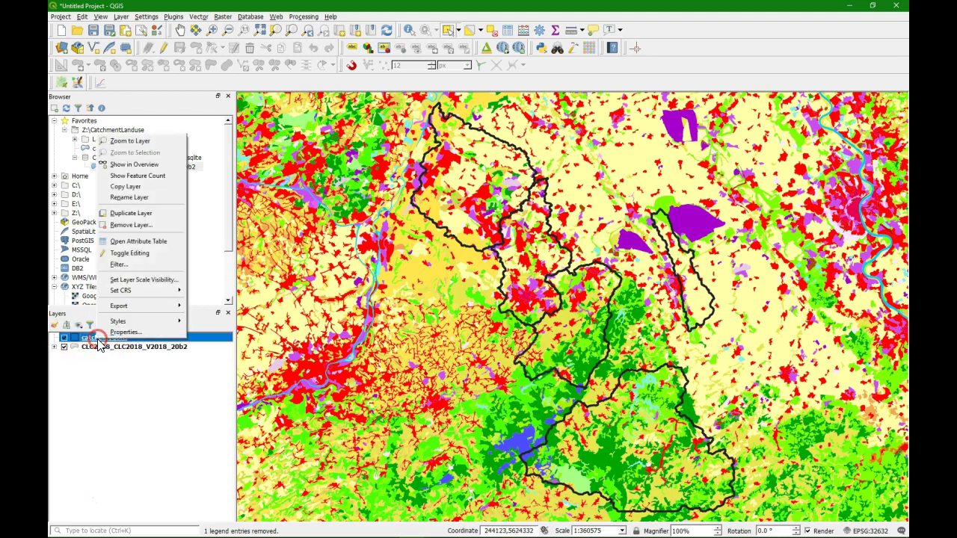
{"action": "left_click", "coordinate": [138, 241]}
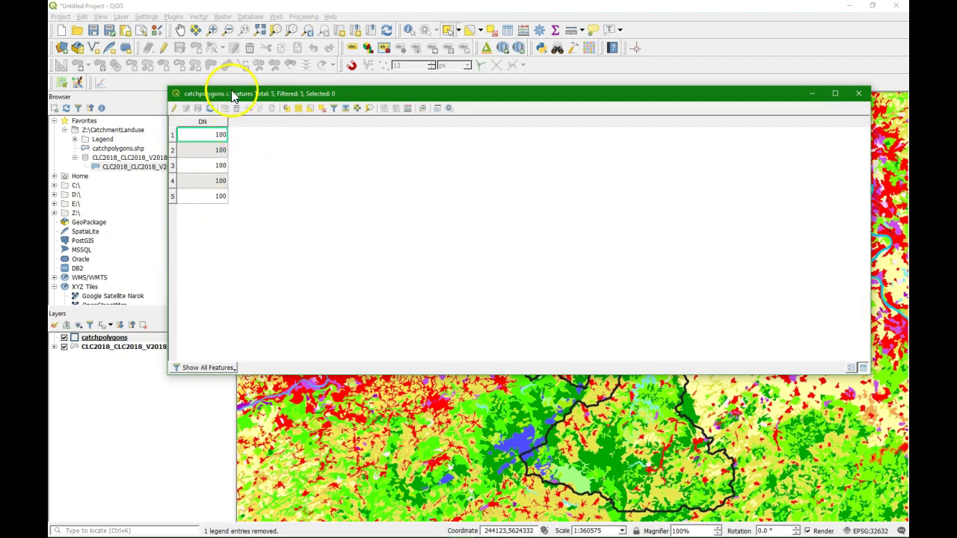
{"action": "left_click_drag", "start_coordinate": [232, 98], "coordinate": [435, 201]}
{"action": "left_click_drag", "start_coordinate": [573, 205], "coordinate": [346, 178]}
{"action": "left_click_drag", "start_coordinate": [792, 270], "coordinate": [388, 264]}
{"action": "left_click_drag", "start_coordinate": [248, 177], "coordinate": [700, 188]}
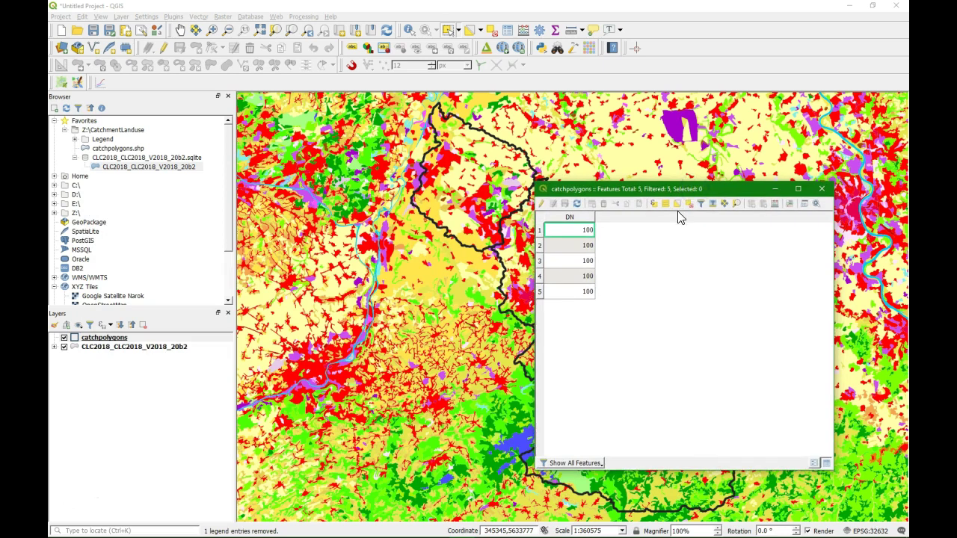
{"action": "left_click", "coordinate": [678, 215]}
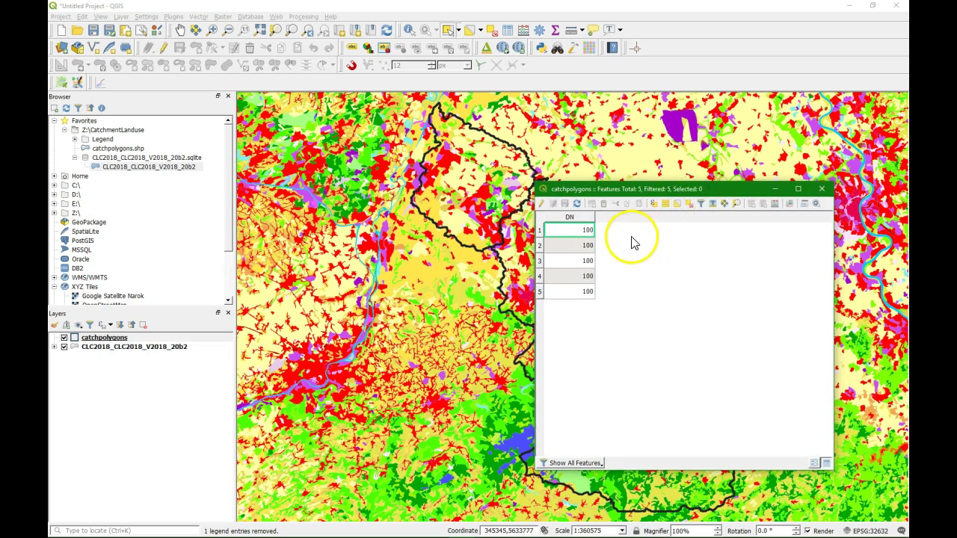
In edit mode, fill the DN field with $id so it holds values 0–4.
{"action": "left_click", "coordinate": [541, 206]}
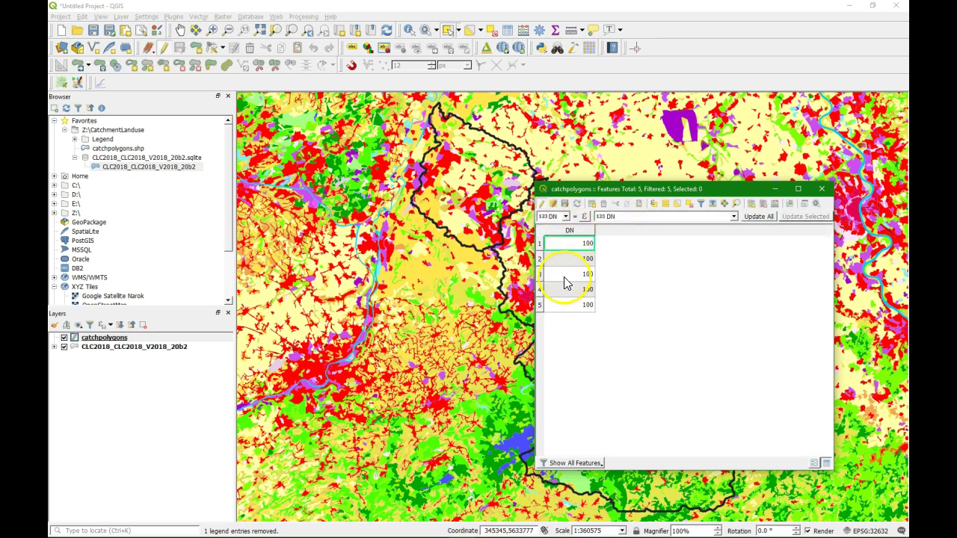
{"action": "double_click", "coordinate": [593, 215]}
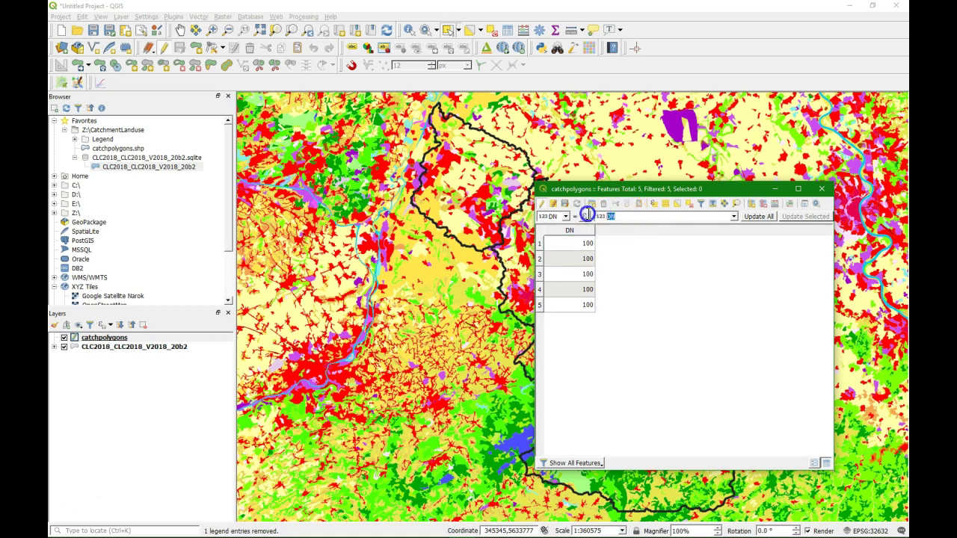
{"action": "type", "text": "$id"}
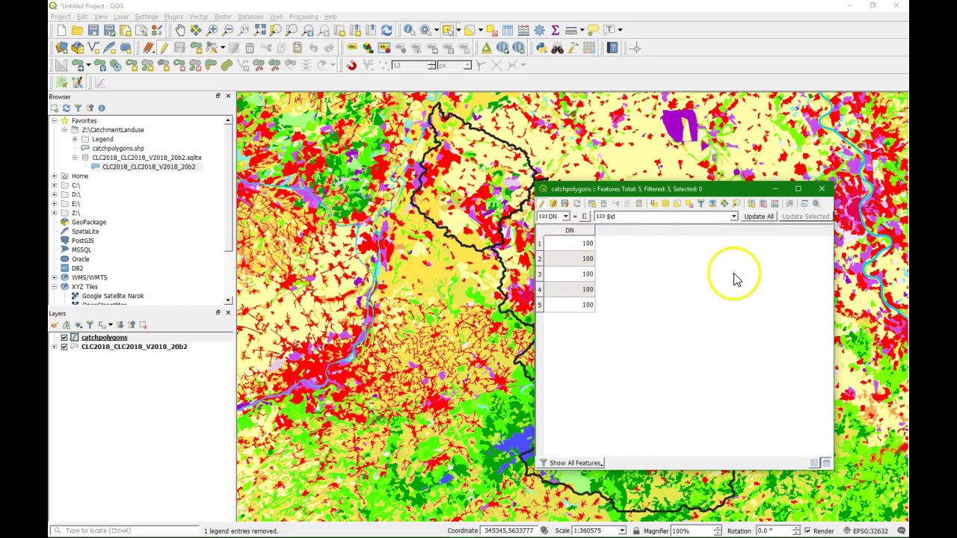
{"action": "left_click", "coordinate": [757, 216]}
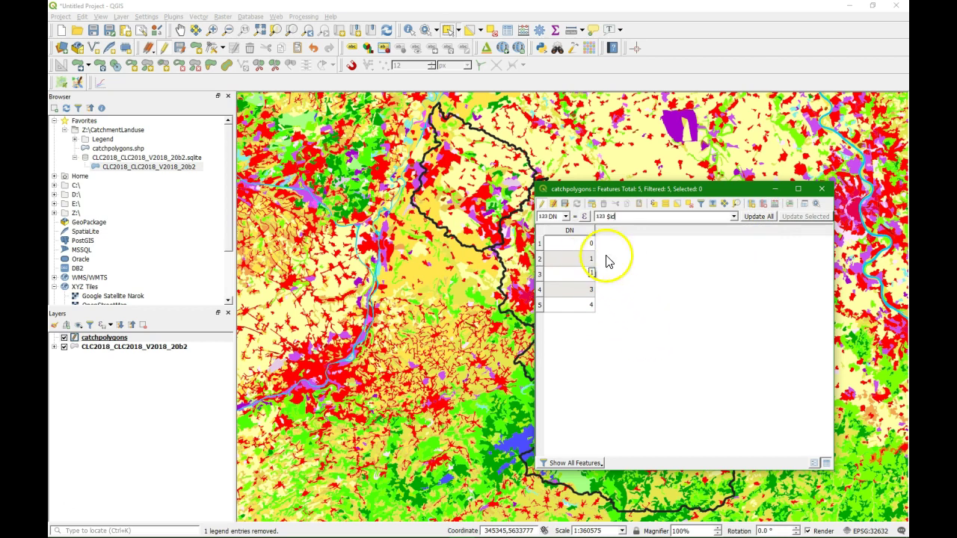
{"action": "left_click", "coordinate": [751, 204]}
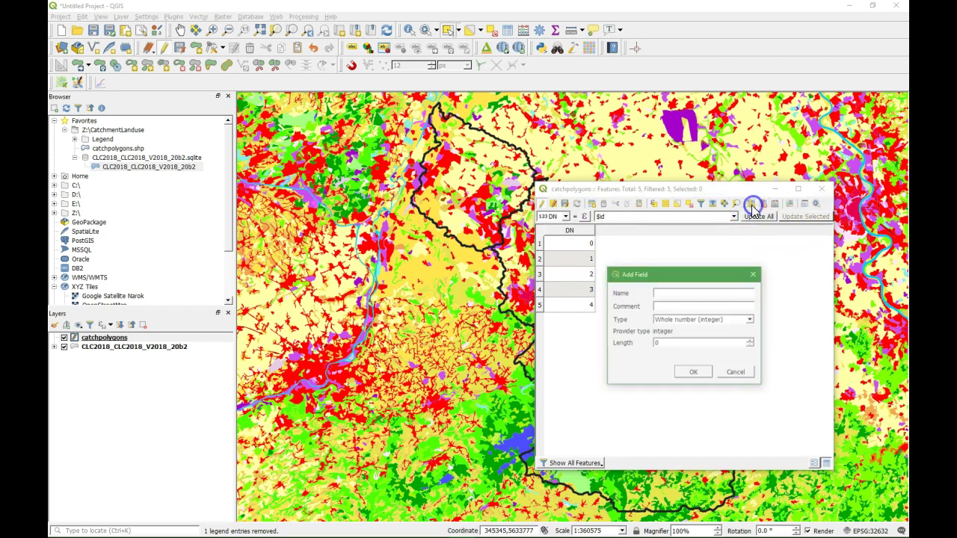
Define field CatchArea as Decimal number (real) with length 10 and precision 2.
{"action": "left_click", "coordinate": [679, 294]}
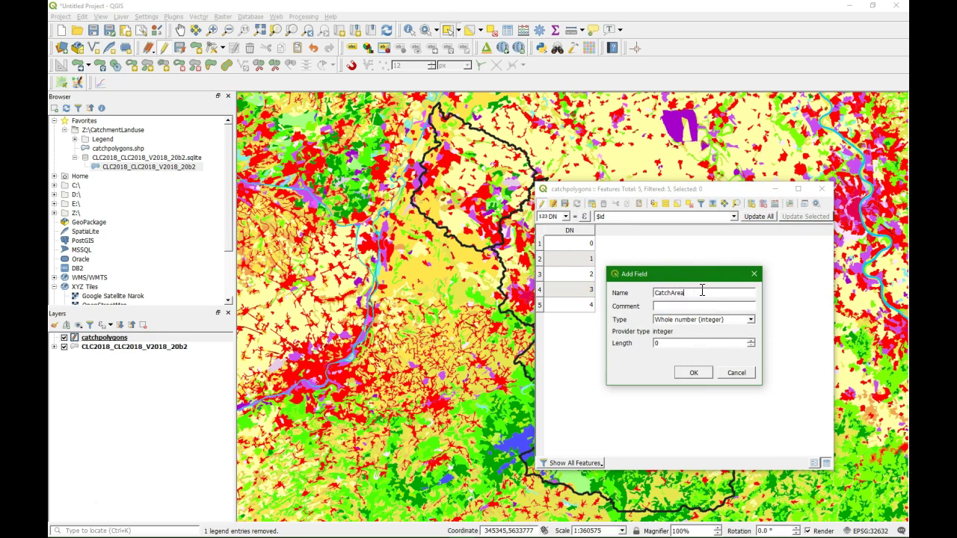
{"action": "left_click", "coordinate": [751, 320]}
{"action": "left_click", "coordinate": [692, 343]}
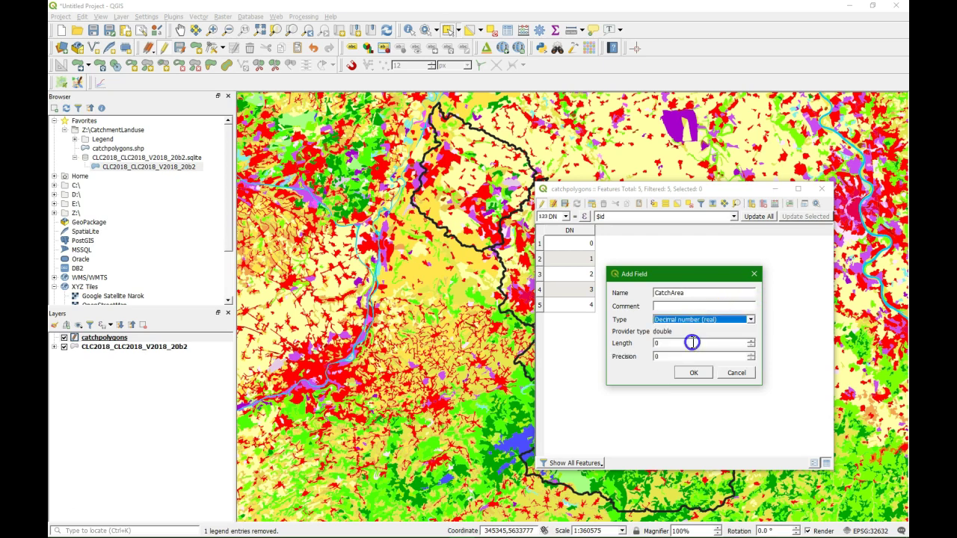
{"action": "double_click", "coordinate": [652, 343]}
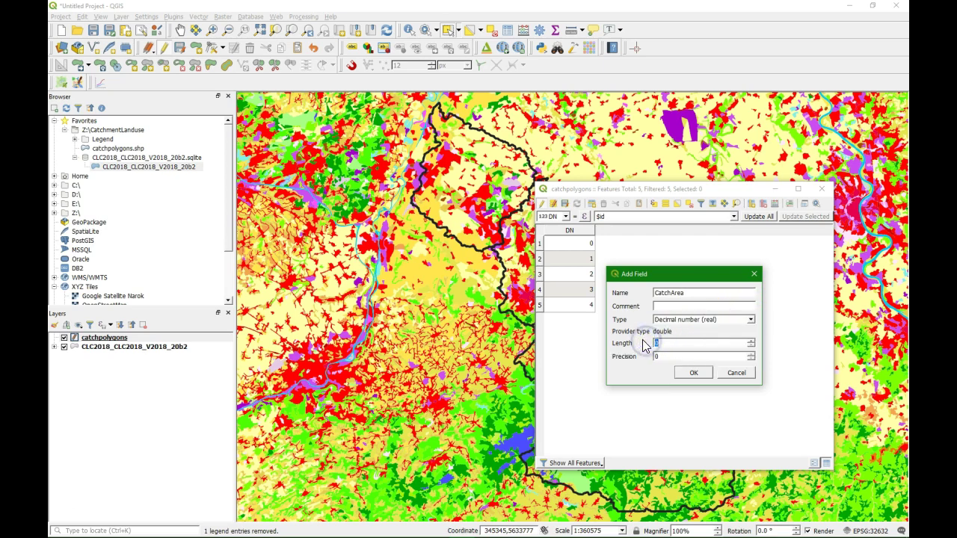
{"action": "double_click", "coordinate": [658, 357]}
Add the CatchArea field, fill it with $area for every catchment, and stop editing.
{"action": "type", "text": "2"}
{"action": "left_click", "coordinate": [693, 372]}
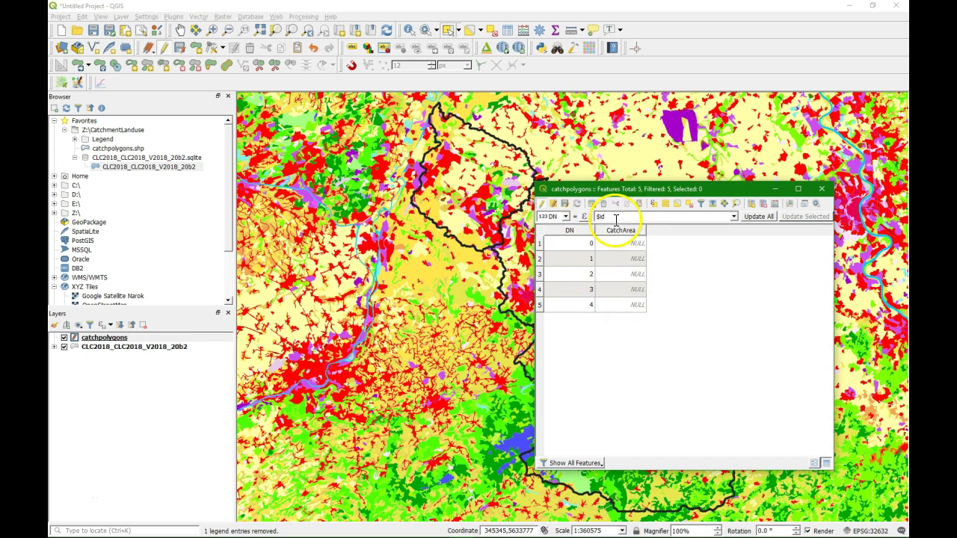
{"action": "left_click_drag", "start_coordinate": [613, 216], "coordinate": [584, 218]}
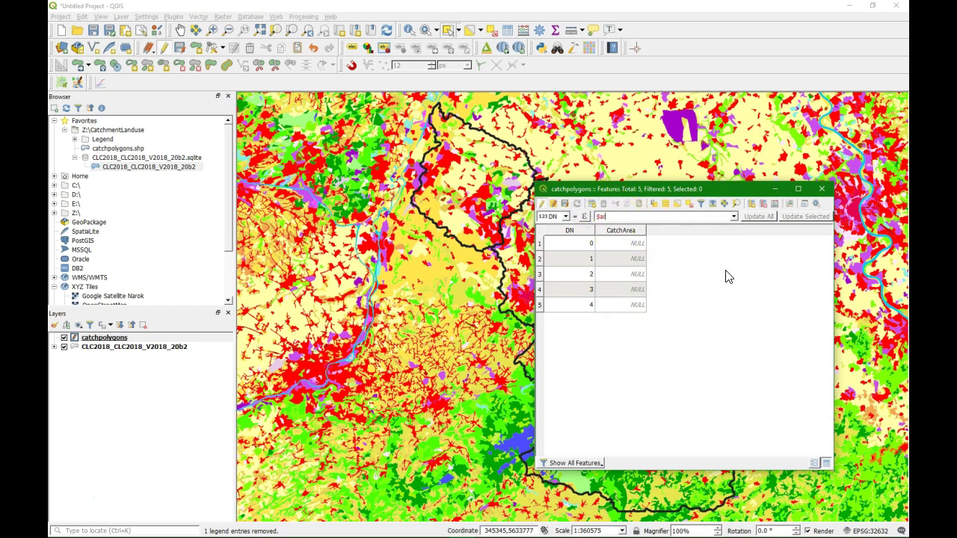
{"action": "left_click", "coordinate": [566, 217]}
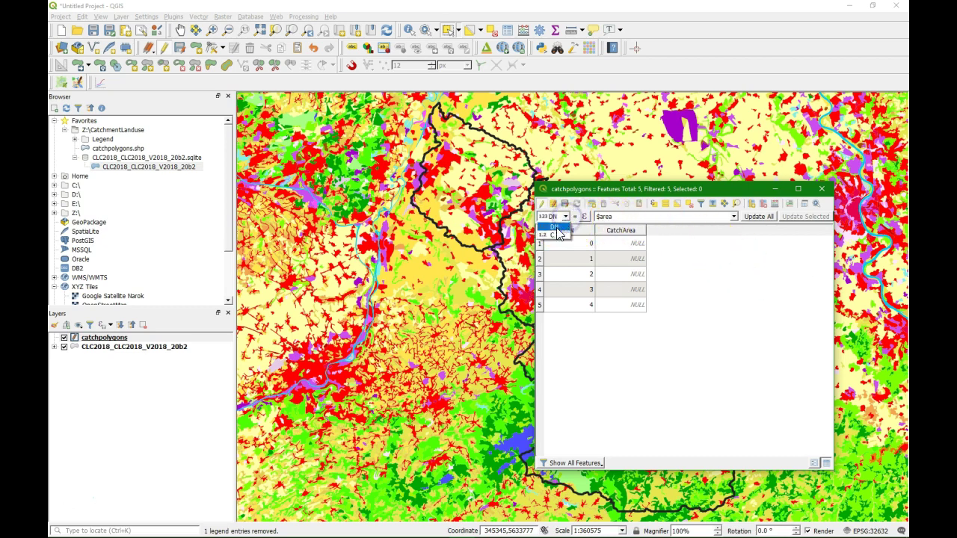
{"action": "left_click", "coordinate": [556, 236]}
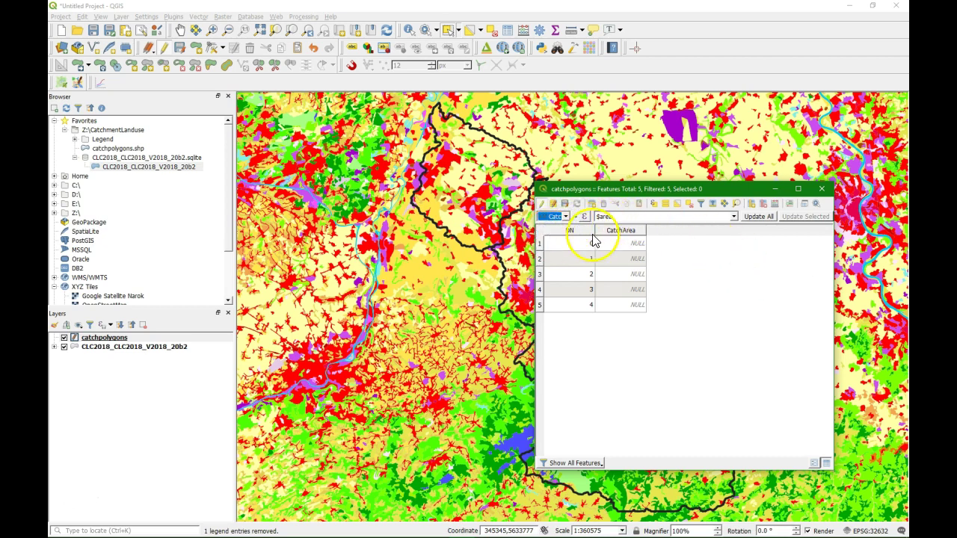
{"action": "left_click_drag", "start_coordinate": [535, 233], "coordinate": [481, 231]}
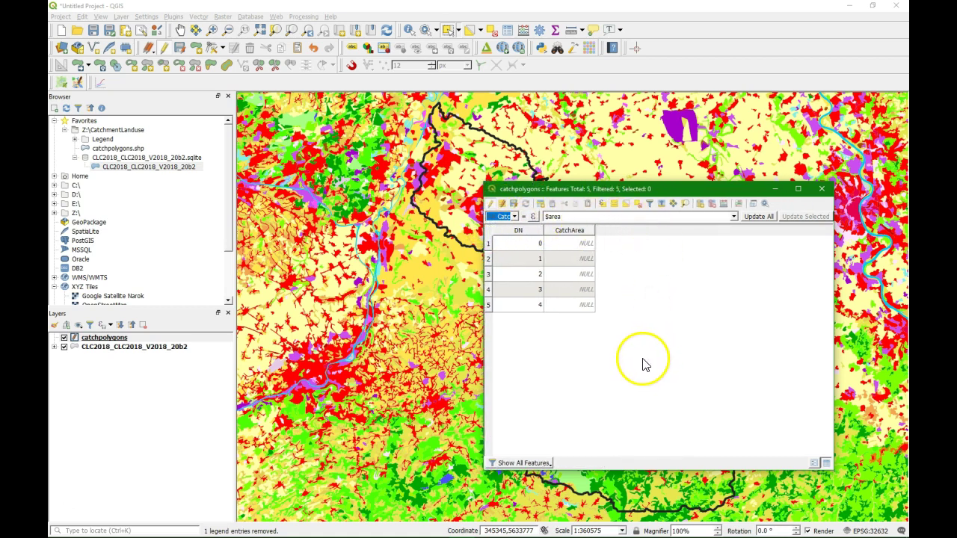
{"action": "left_click", "coordinate": [757, 217]}
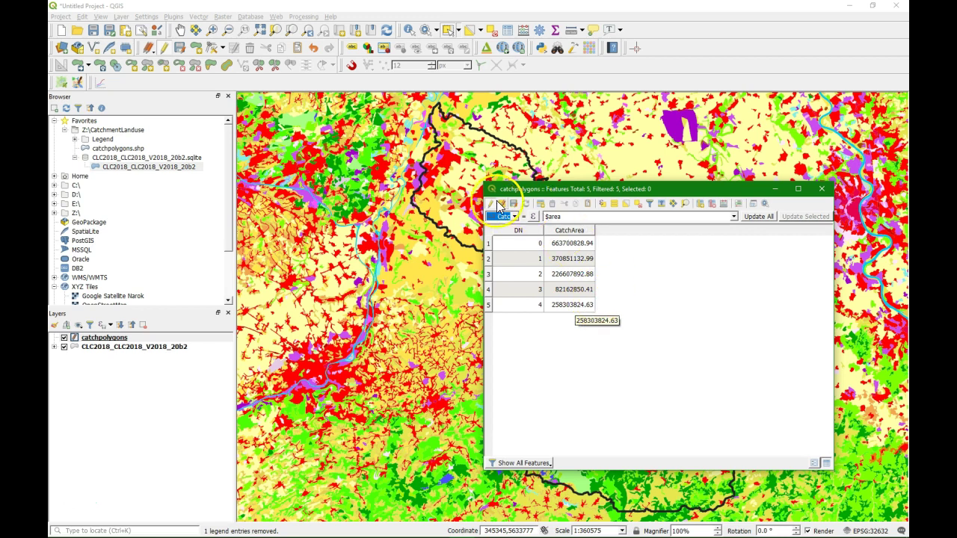
{"action": "left_click", "coordinate": [490, 204]}
Save the catchpolygons edits, close the attribute table, and select the CLC2018 layer.
{"action": "left_click", "coordinate": [434, 279]}
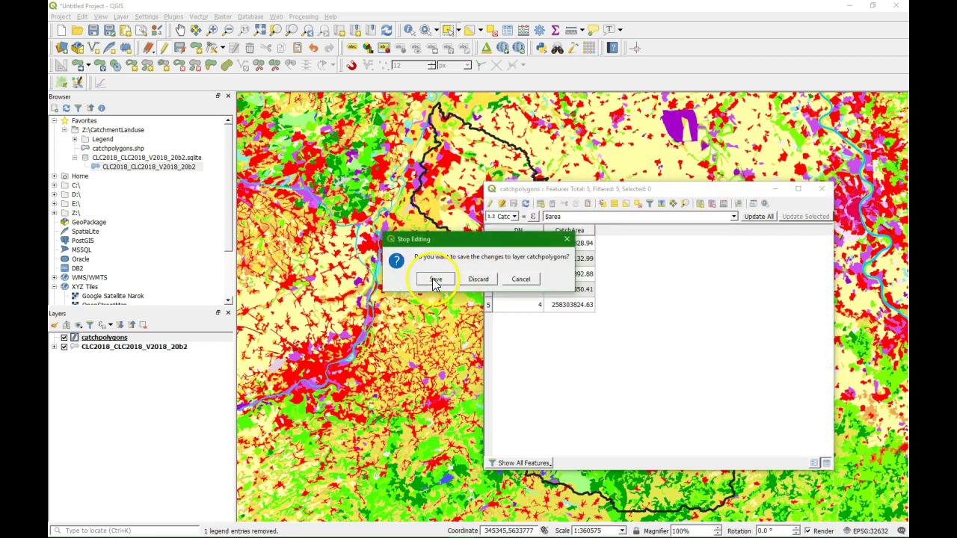
{"action": "left_click", "coordinate": [584, 329]}
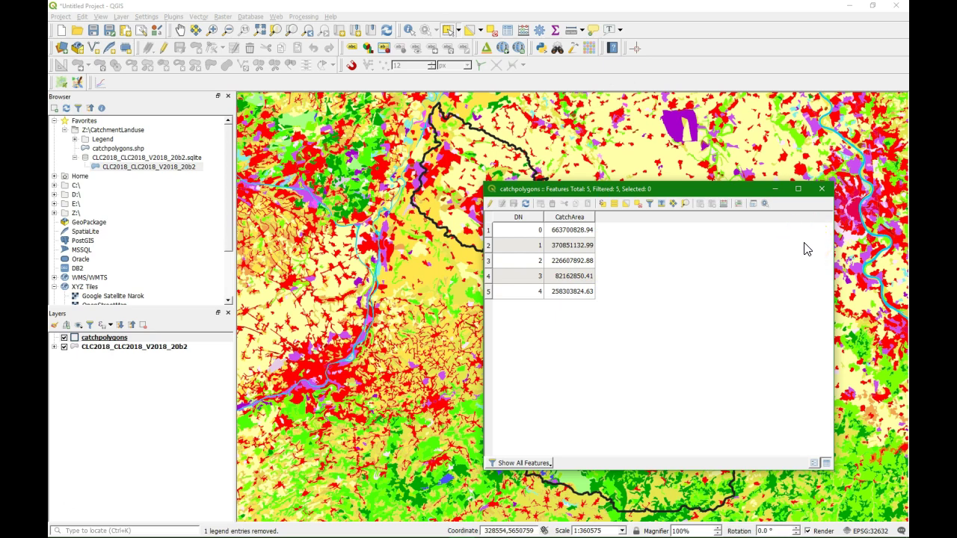
{"action": "left_click", "coordinate": [823, 193]}
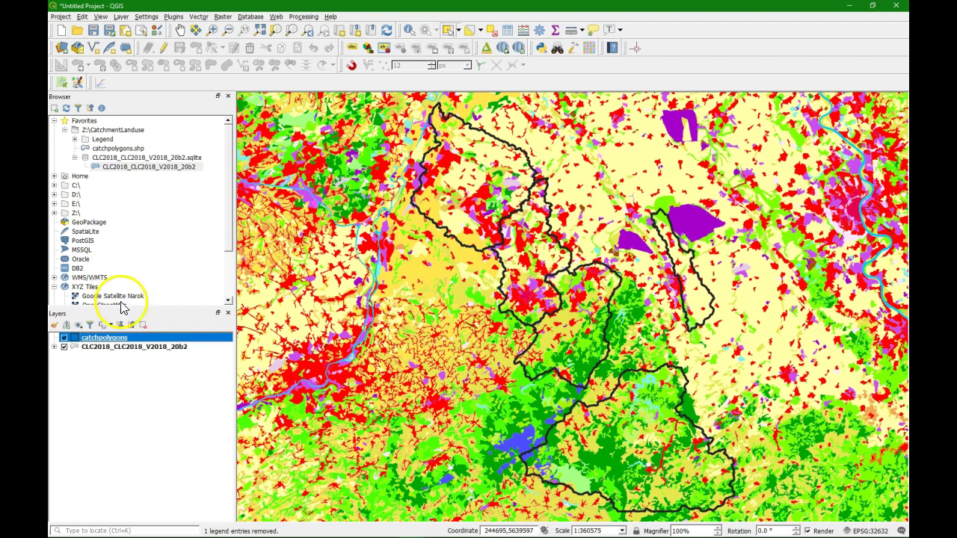
{"action": "left_click", "coordinate": [124, 346]}
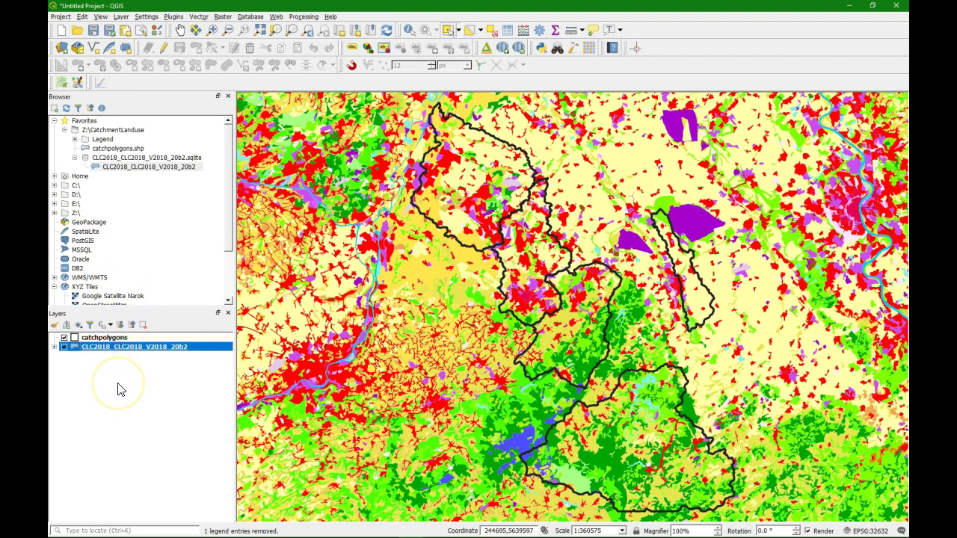
{"action": "left_click", "coordinate": [135, 349]}
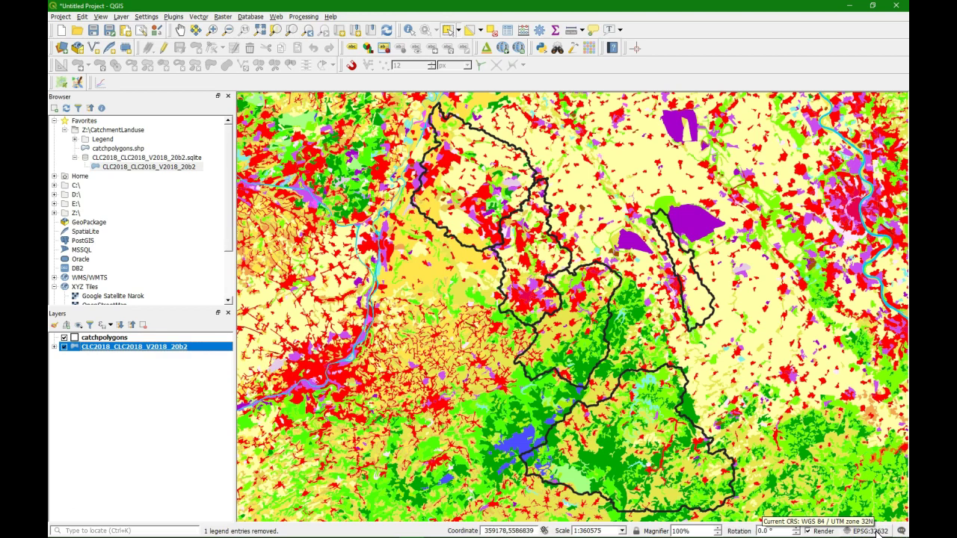
{"action": "left_click", "coordinate": [322, 284]}
{"action": "left_click", "coordinate": [118, 349]}
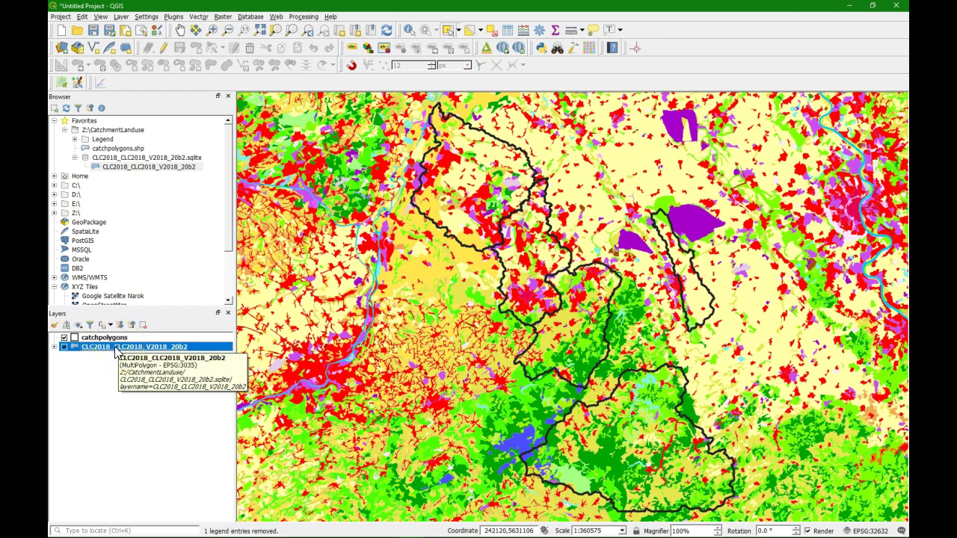
Export the land-cover layer's features to a new file named corine2018_repr.shp.
{"action": "right_click", "coordinate": [113, 351]}
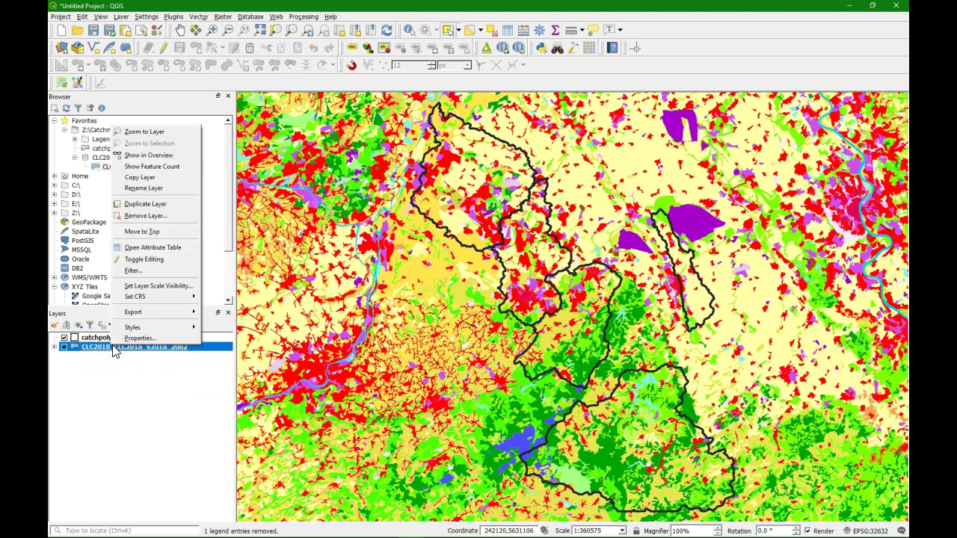
{"action": "left_click", "coordinate": [142, 312]}
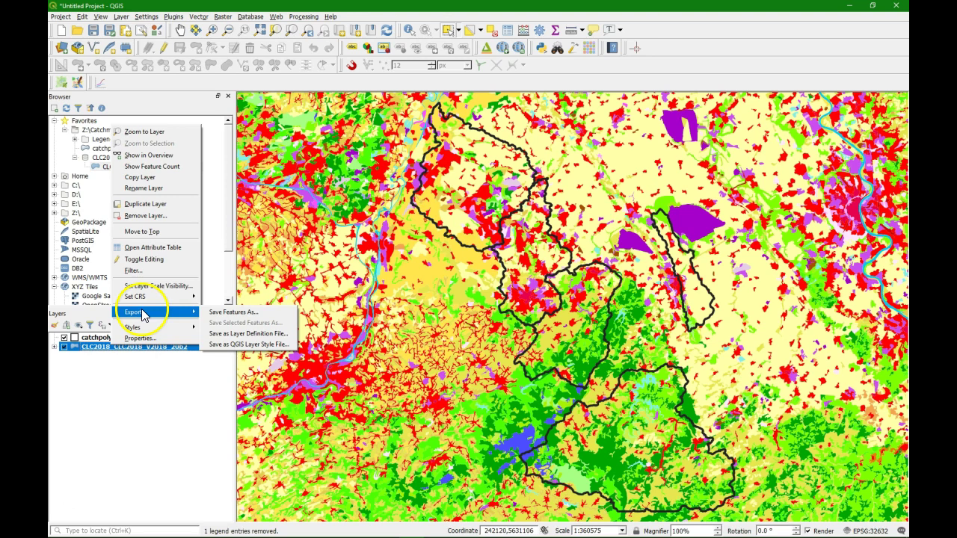
{"action": "left_click", "coordinate": [230, 312]}
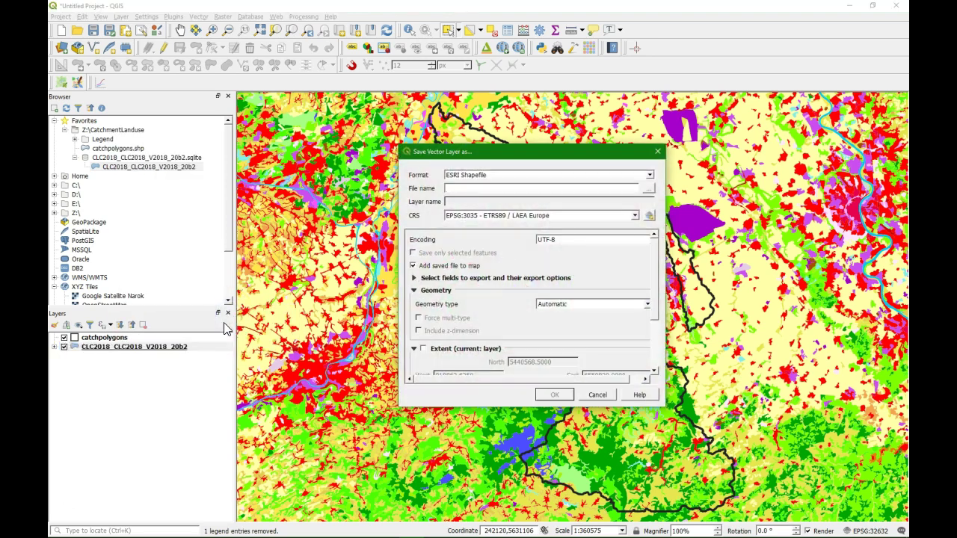
{"action": "left_click", "coordinate": [651, 189]}
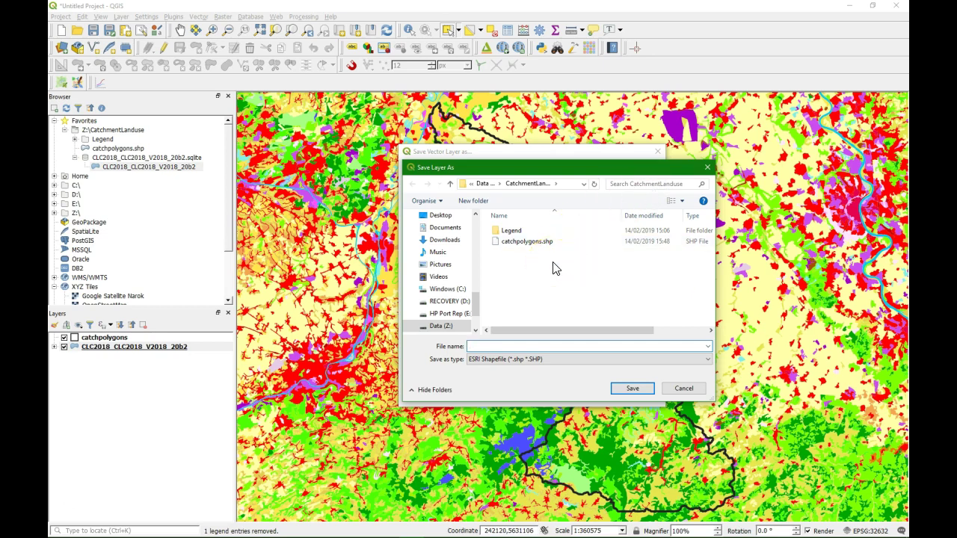
{"action": "type", "text": "con"}
{"action": "left_click", "coordinate": [632, 388]}
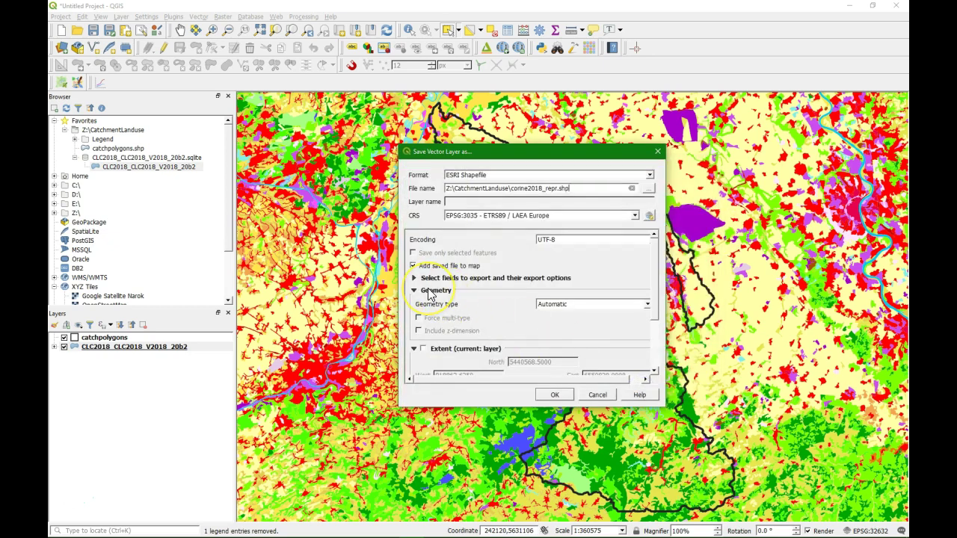
Reproject the export to EPSG:32632, limit it to the catchpolygons extent, and save.
{"action": "left_click", "coordinate": [634, 218]}
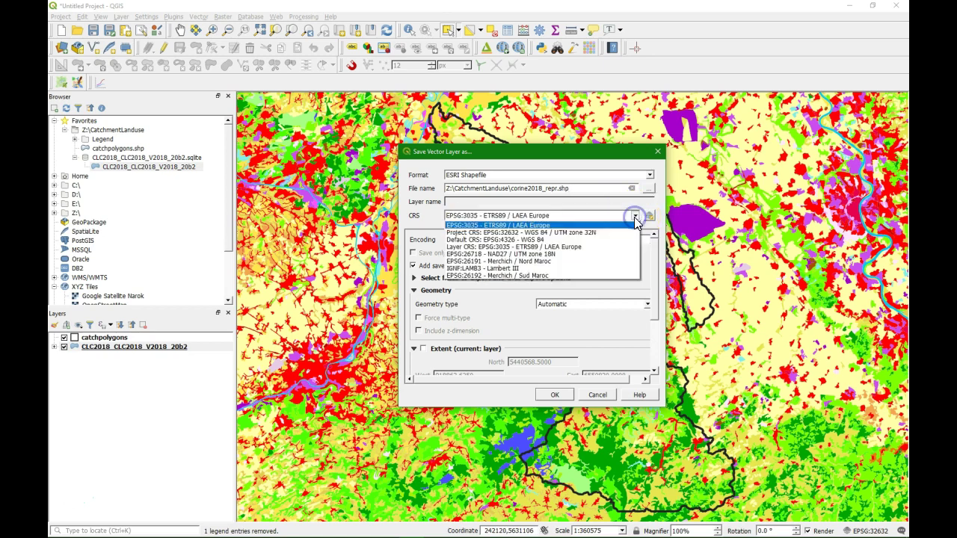
{"action": "left_click", "coordinate": [549, 235]}
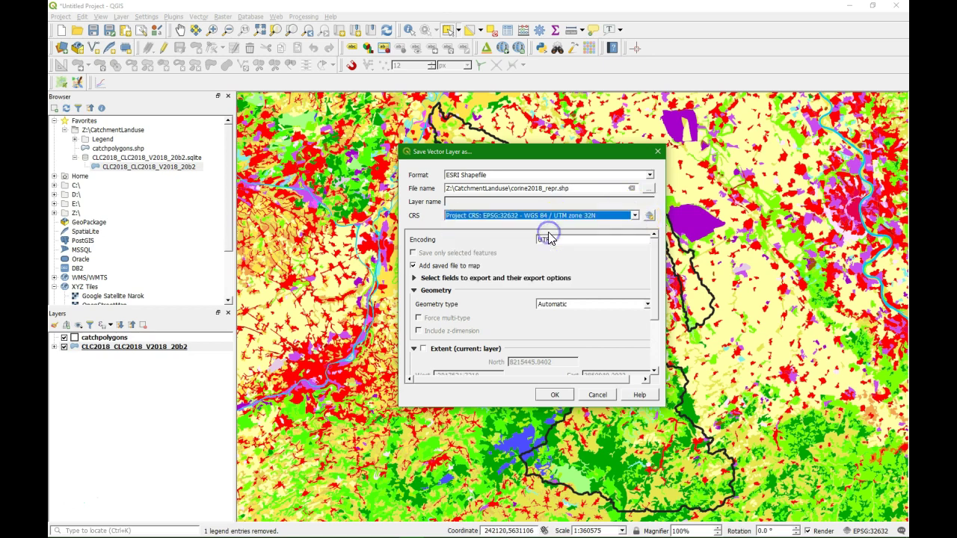
{"action": "left_click_drag", "start_coordinate": [658, 287], "coordinate": [652, 326]}
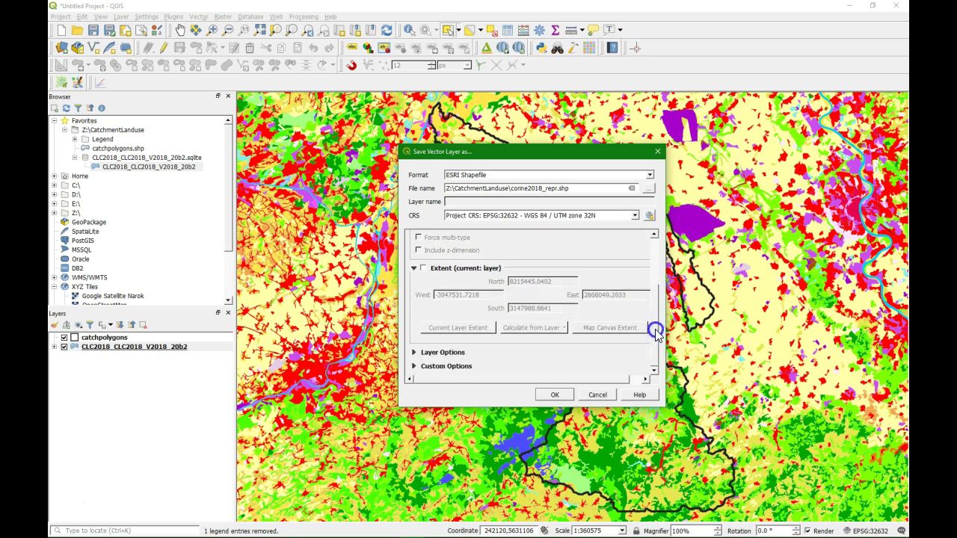
{"action": "left_click", "coordinate": [423, 270]}
{"action": "left_click", "coordinate": [563, 330]}
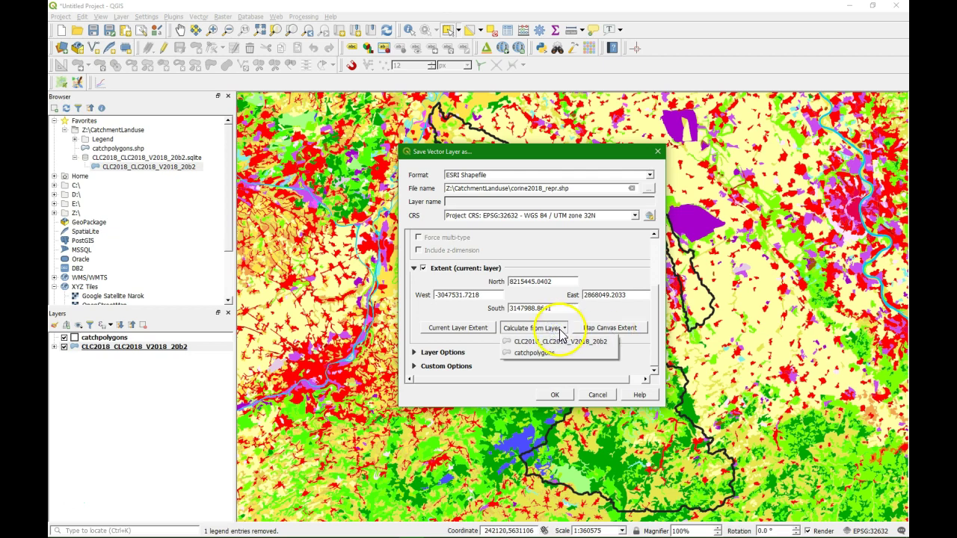
{"action": "left_click", "coordinate": [535, 358]}
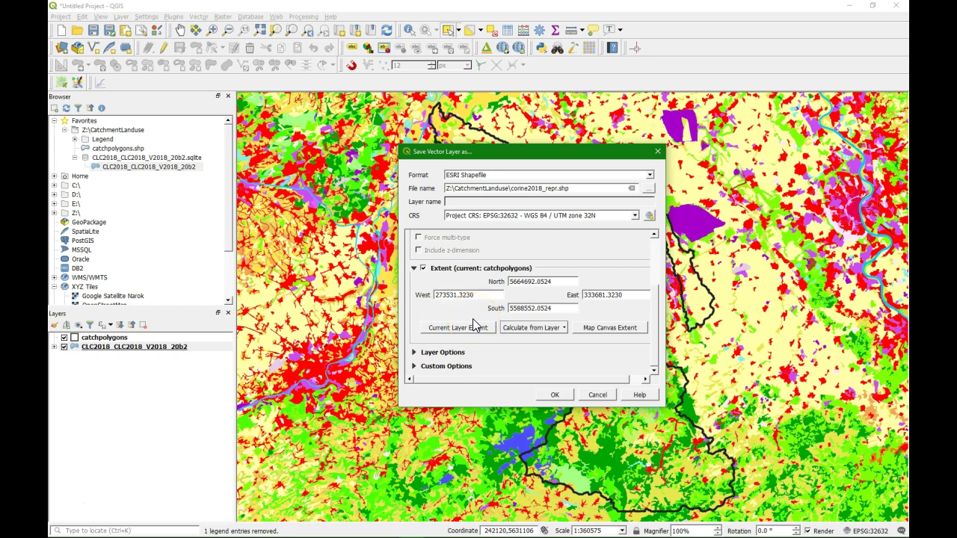
{"action": "left_click", "coordinate": [553, 395]}
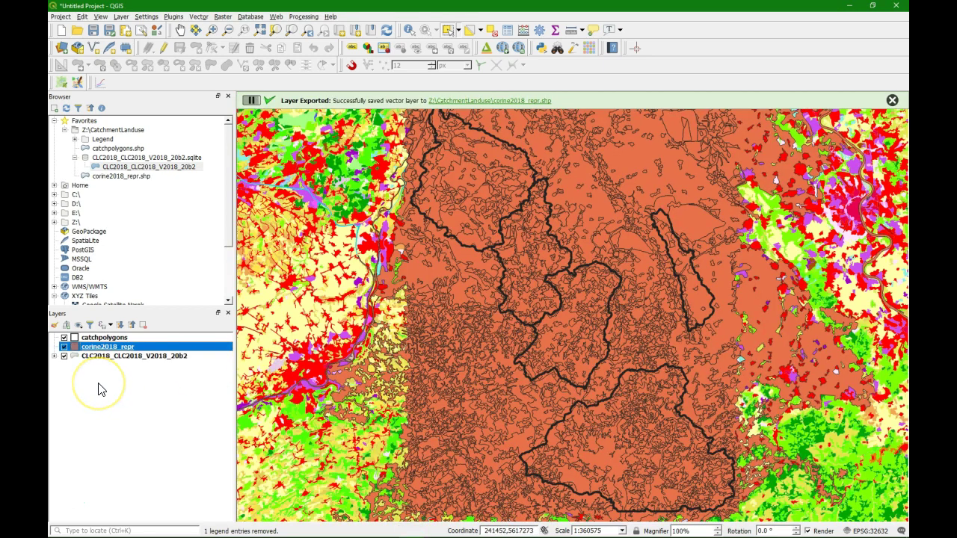
Copy all style categories from the CLC2018 layer and paste them onto corine2018_repr.
{"action": "right_click", "coordinate": [116, 361]}
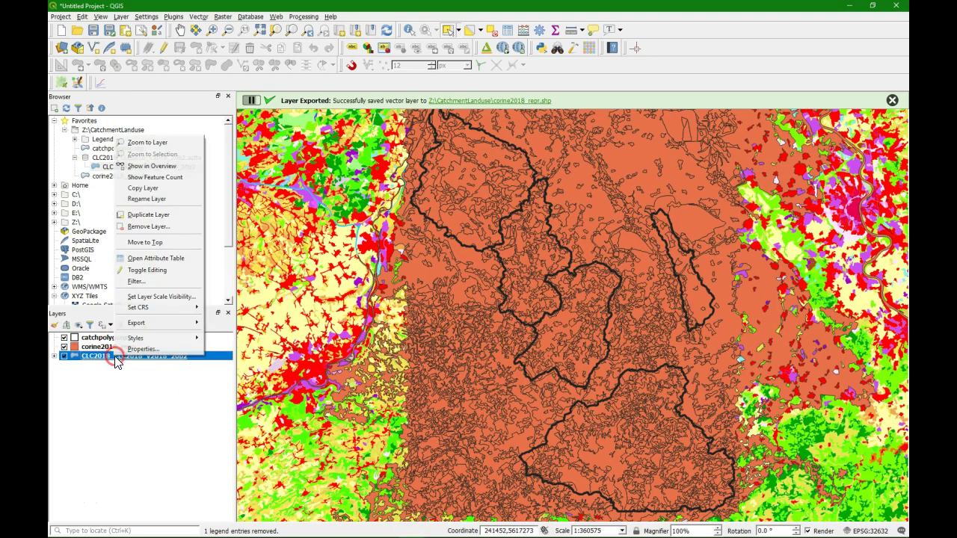
{"action": "mouse_move", "coordinate": [152, 342]}
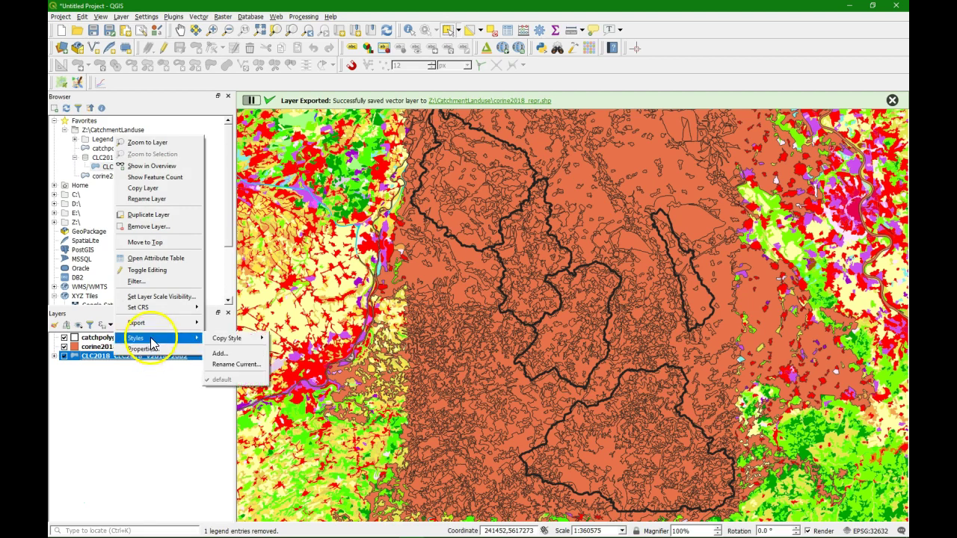
{"action": "mouse_move", "coordinate": [254, 338]}
{"action": "left_click", "coordinate": [303, 337]}
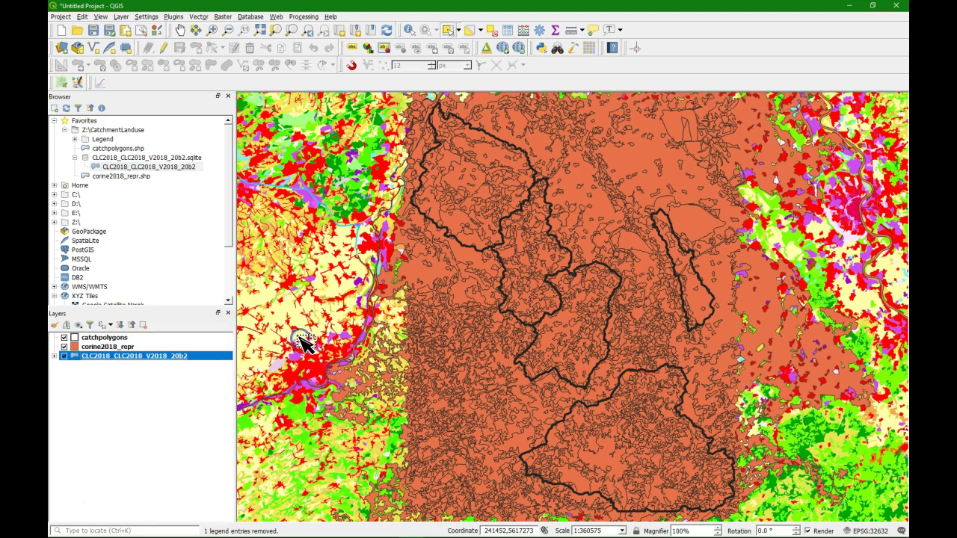
{"action": "left_click", "coordinate": [115, 347]}
{"action": "right_click", "coordinate": [112, 346]}
{"action": "mouse_move", "coordinate": [135, 334]}
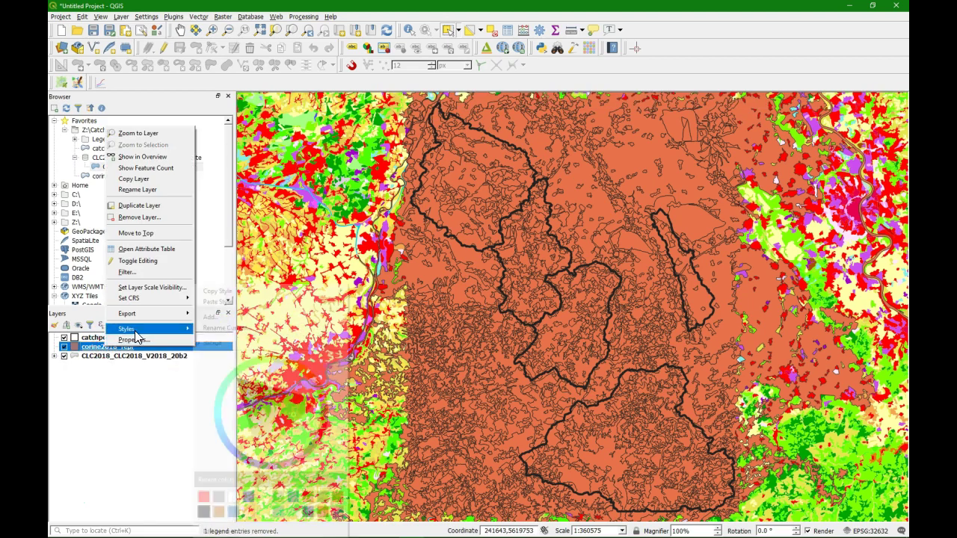
{"action": "mouse_move", "coordinate": [240, 302]}
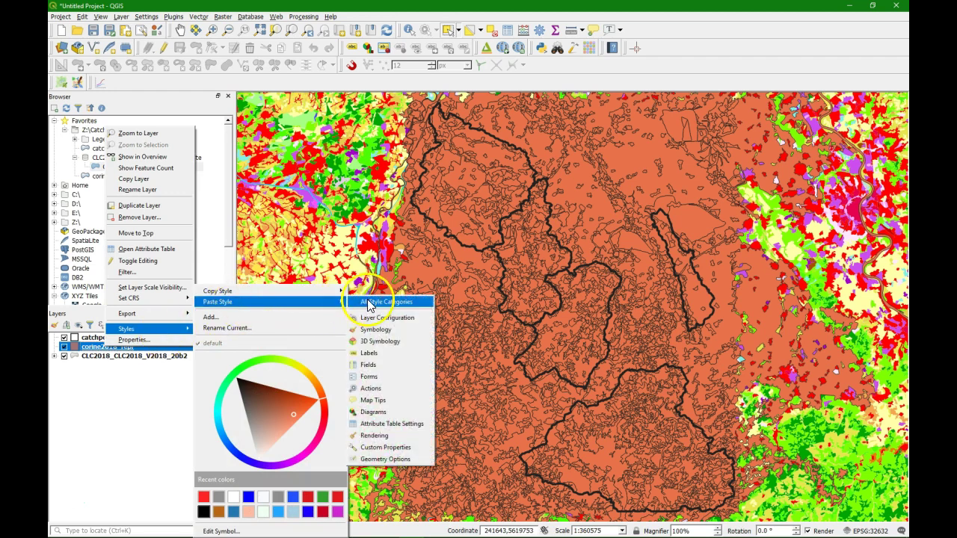
{"action": "left_click", "coordinate": [368, 306]}
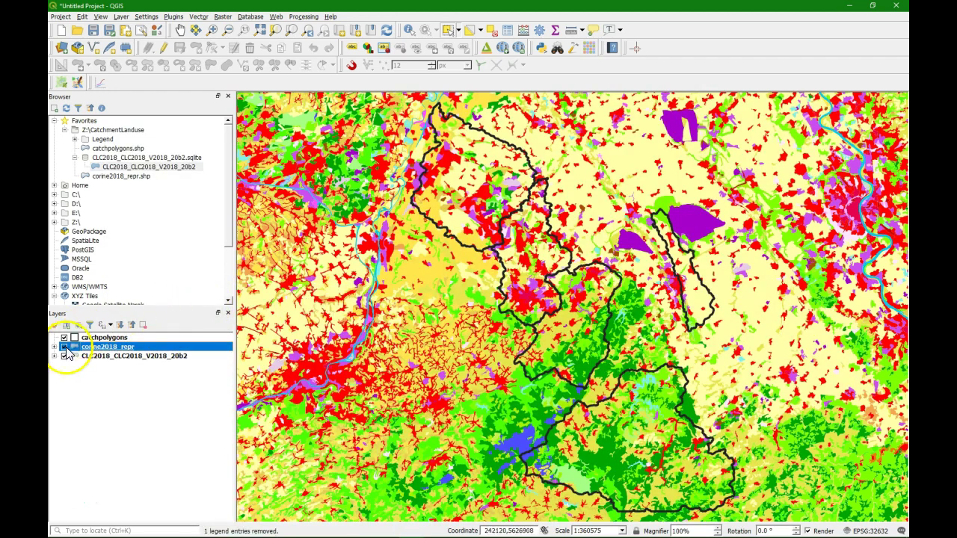
Remove the original CLC2018_CLC2018_V2018_20b2 layer from the project.
{"action": "left_click", "coordinate": [90, 357]}
{"action": "right_click", "coordinate": [93, 359]}
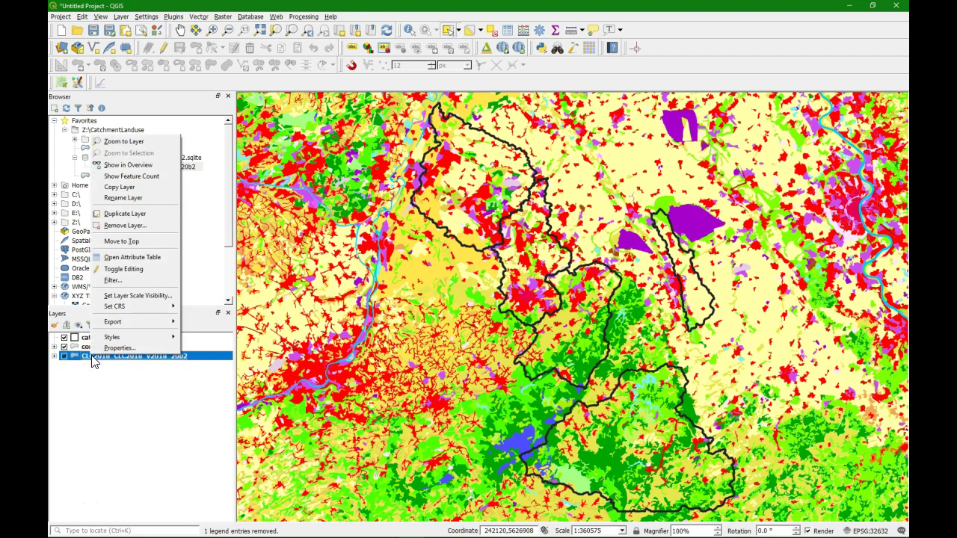
{"action": "left_click", "coordinate": [139, 226]}
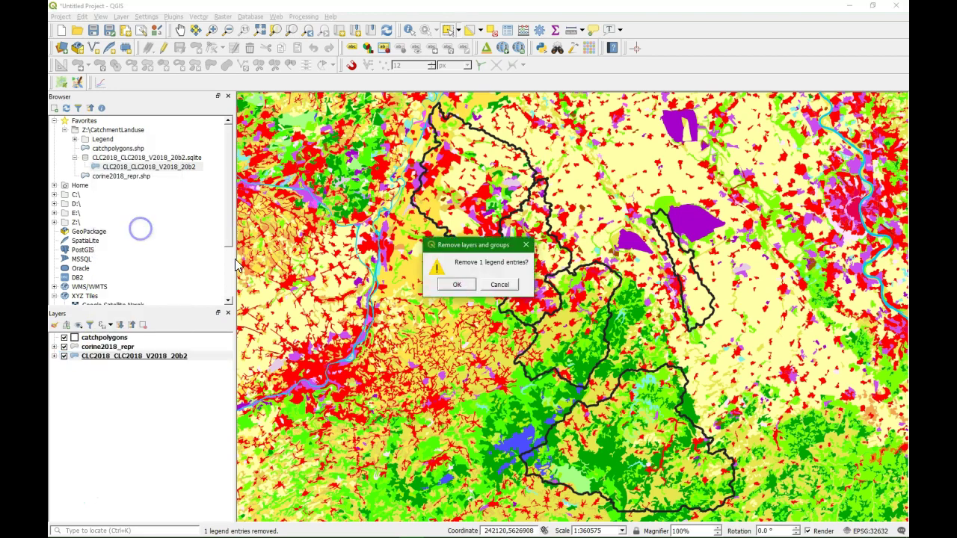
{"action": "left_click", "coordinate": [460, 290]}
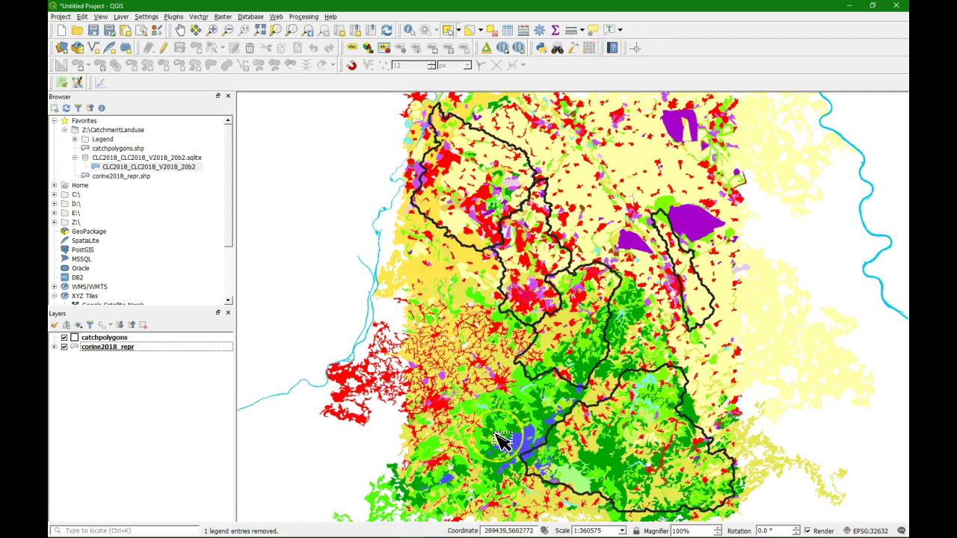
{"action": "left_click", "coordinate": [414, 389]}
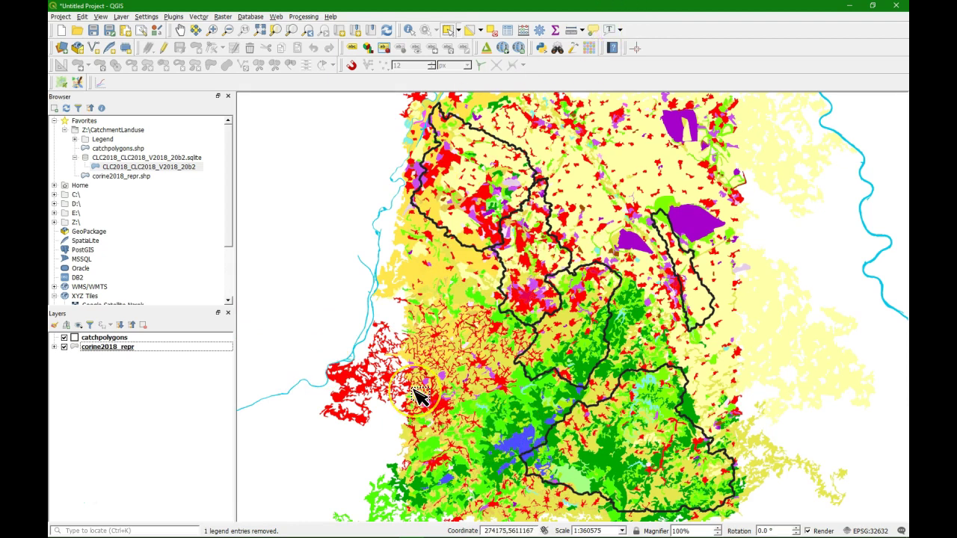
{"action": "left_click_drag", "start_coordinate": [419, 397], "coordinate": [71, 503]}
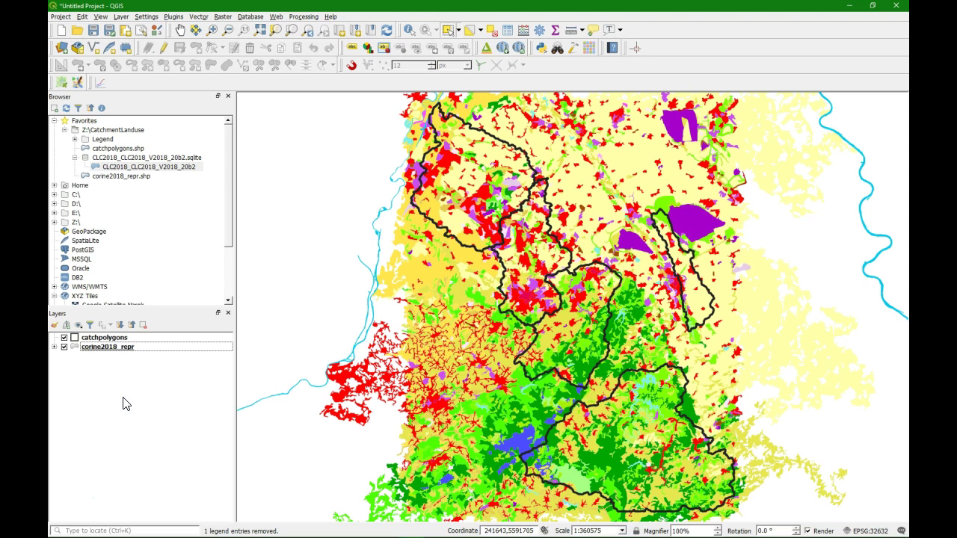
Open the corine2018_repr attribute table and turn on editing.
{"action": "right_click", "coordinate": [110, 348]}
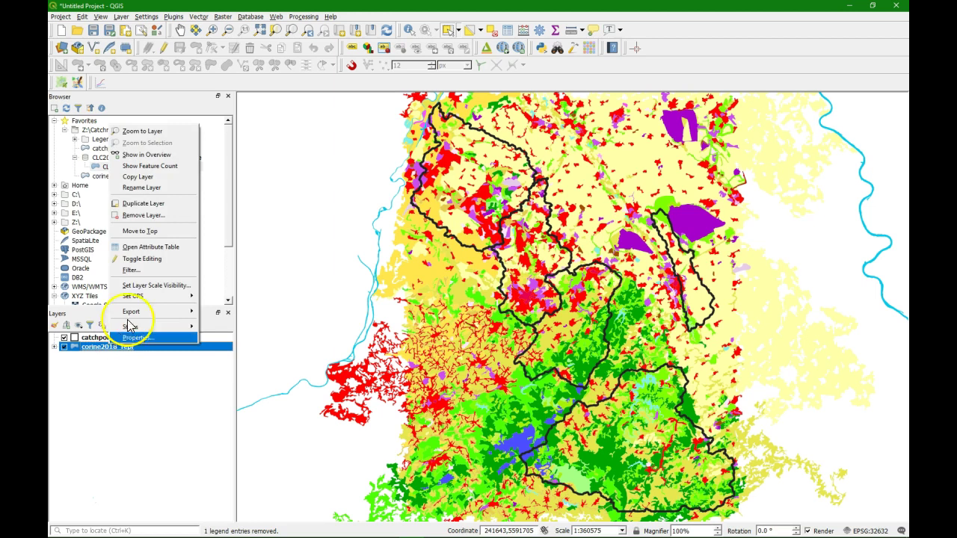
{"action": "left_click", "coordinate": [150, 247]}
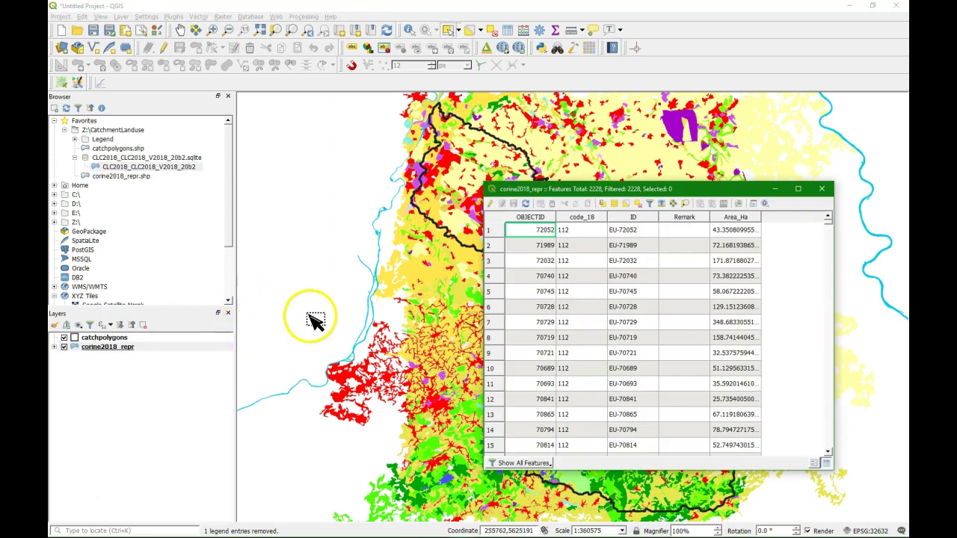
{"action": "left_click", "coordinate": [490, 204]}
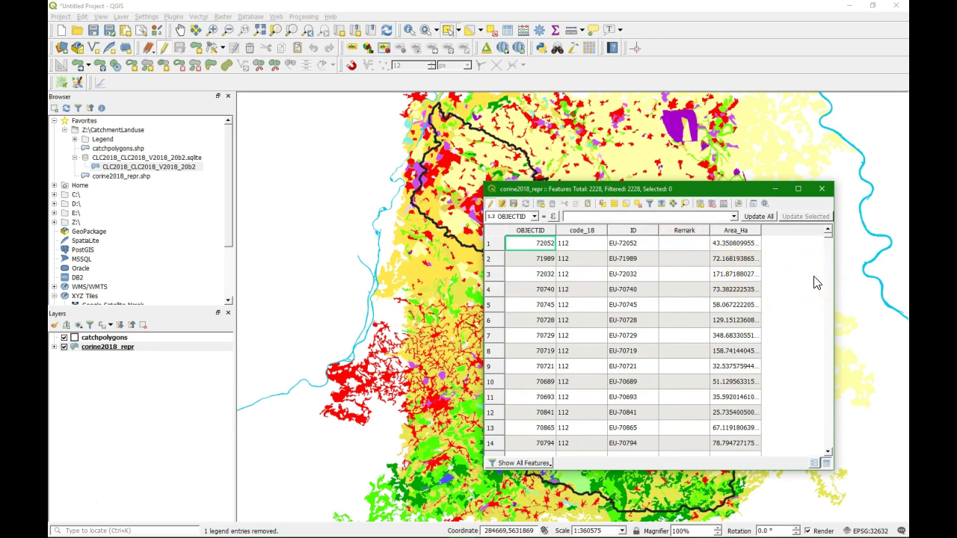
Add a Level1 integer field of length 1 and select it in the field calculator bar.
{"action": "left_click", "coordinate": [700, 204]}
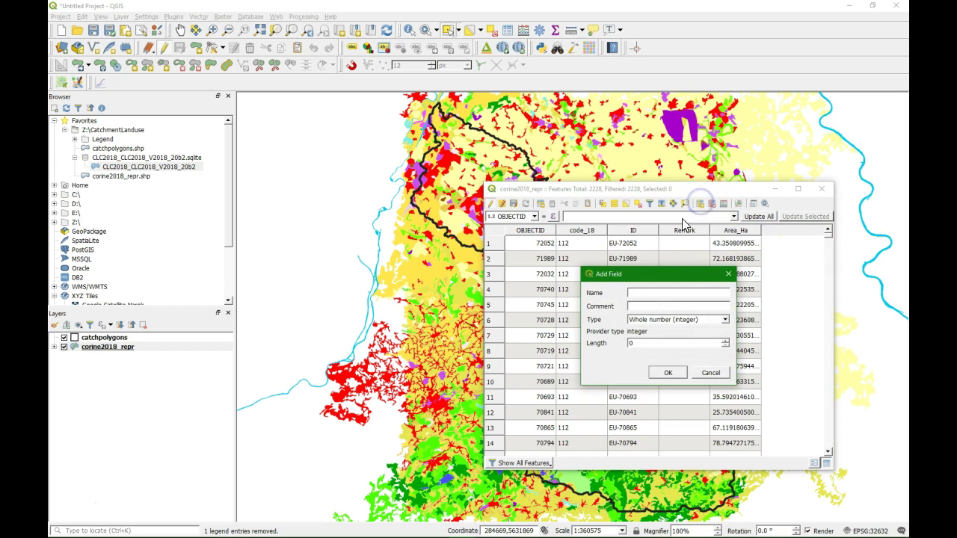
{"action": "left_click", "coordinate": [656, 292]}
{"action": "left_click", "coordinate": [637, 343]}
{"action": "double_click", "coordinate": [629, 343]}
{"action": "type", "text": "1"}
{"action": "left_click", "coordinate": [662, 373]}
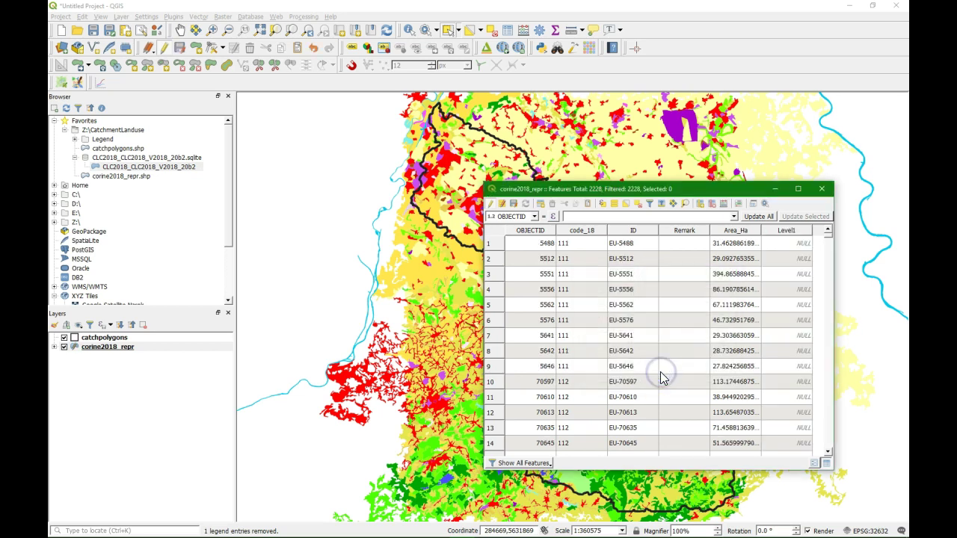
{"action": "left_click", "coordinate": [534, 216]}
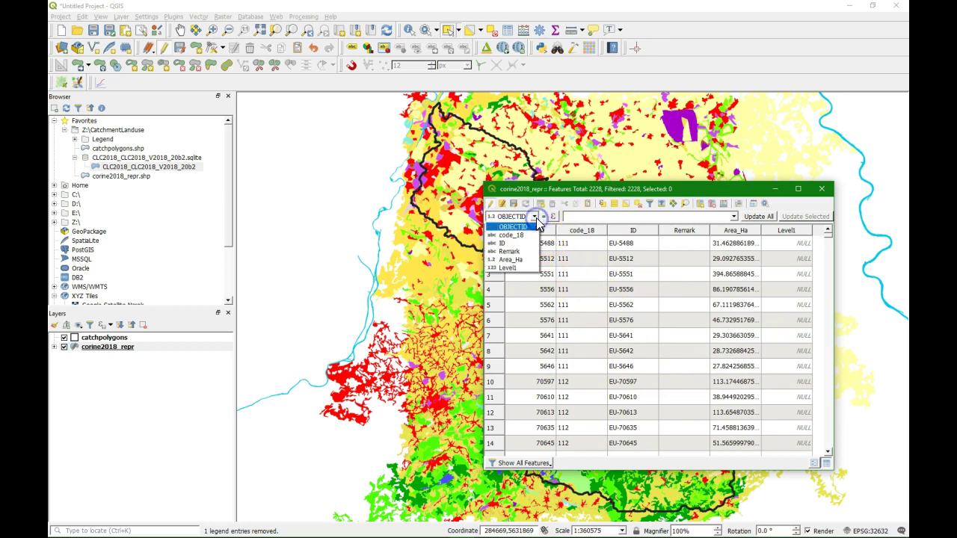
{"action": "left_click", "coordinate": [505, 268]}
Start a CASE expression with a first WHEN condition on code_18 values from 100 giving class 1.
{"action": "left_click", "coordinate": [550, 216]}
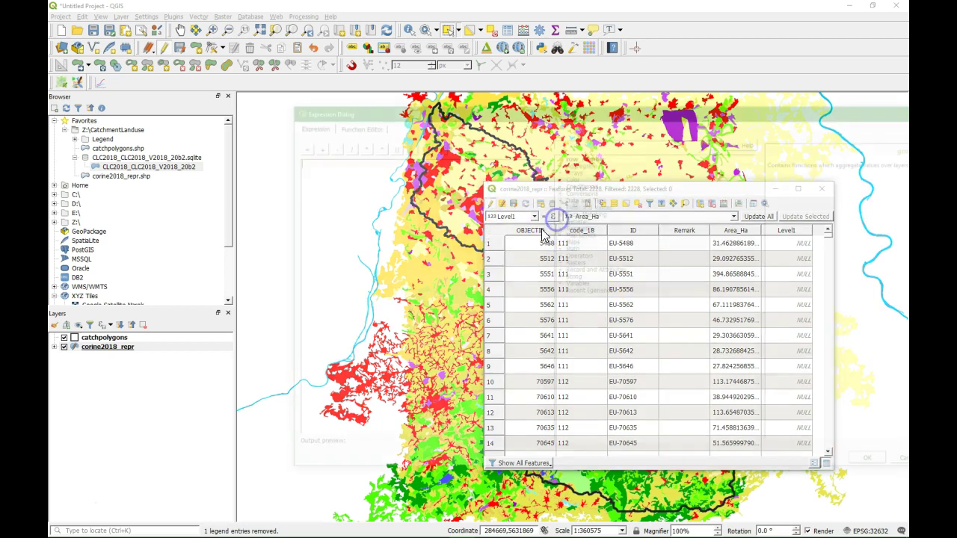
{"action": "left_click_drag", "start_coordinate": [631, 107], "coordinate": [480, 112]}
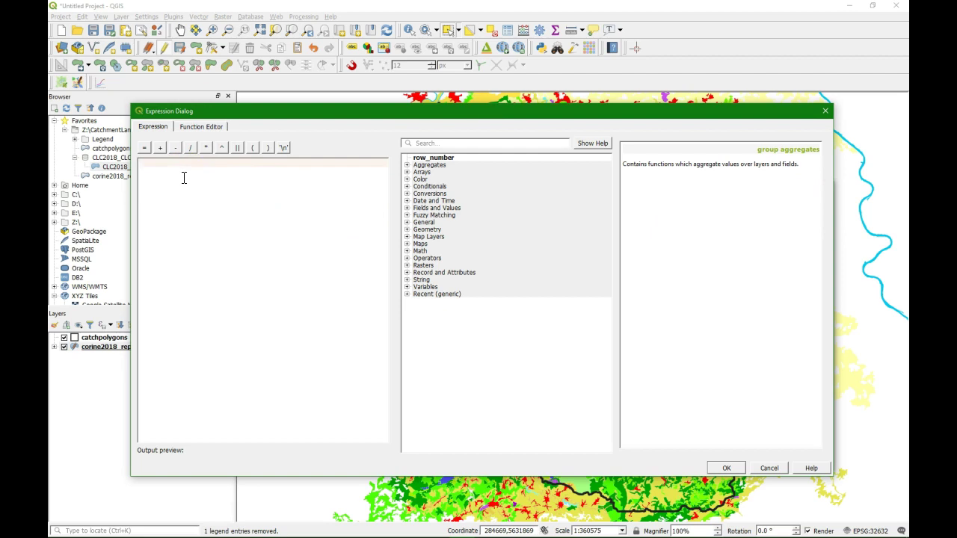
{"action": "type", "text": "CASE"}
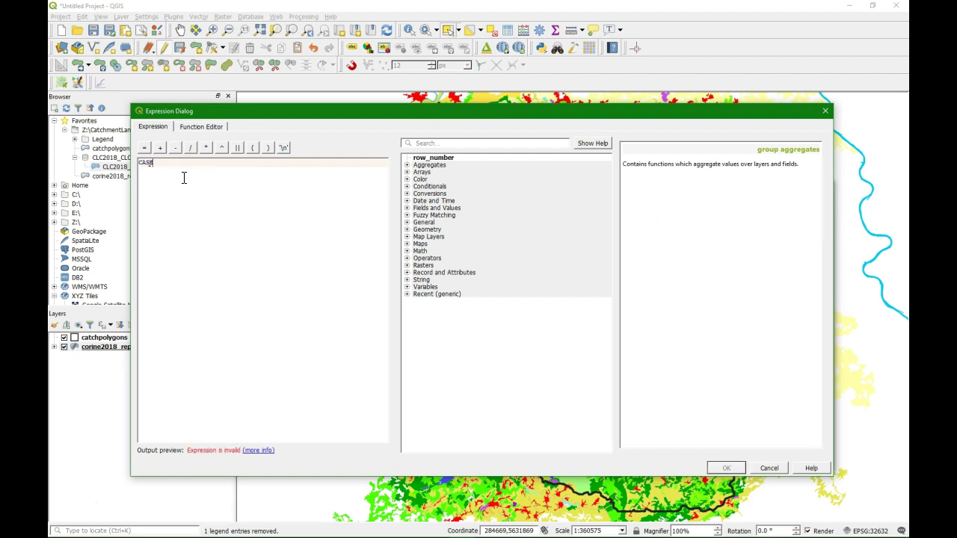
{"action": "key", "text": "Return"}
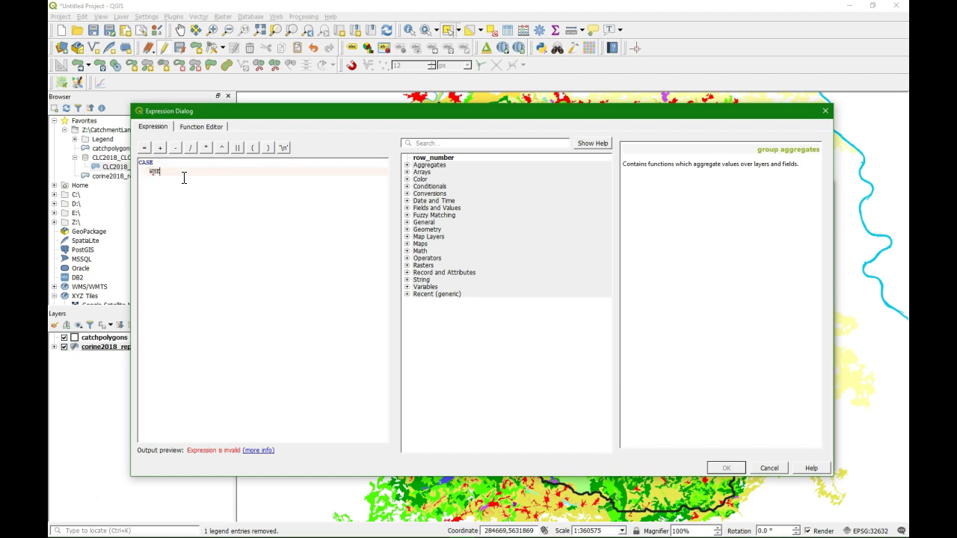
{"action": "left_click", "coordinate": [407, 207]}
{"action": "double_click", "coordinate": [446, 225]}
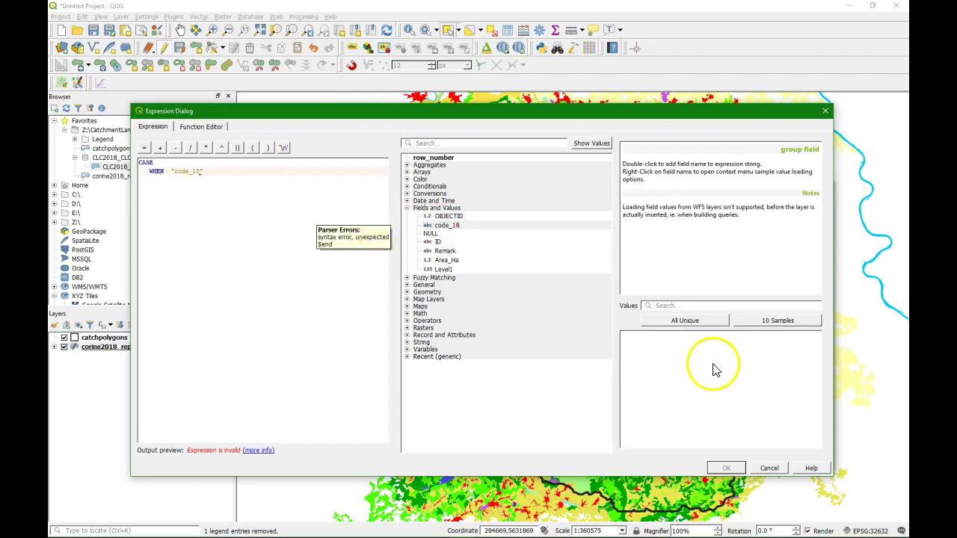
{"action": "left_click", "coordinate": [692, 321]}
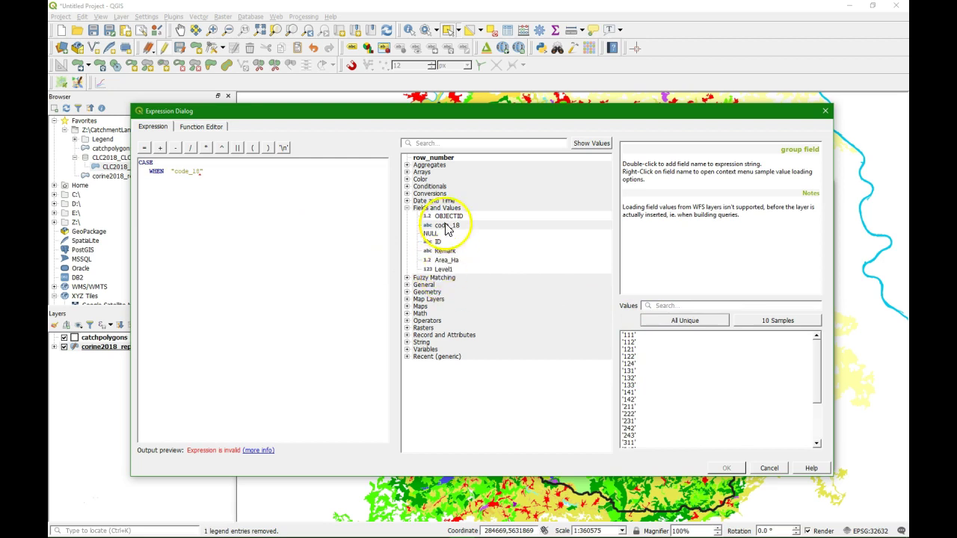
{"action": "left_click", "coordinate": [241, 172]}
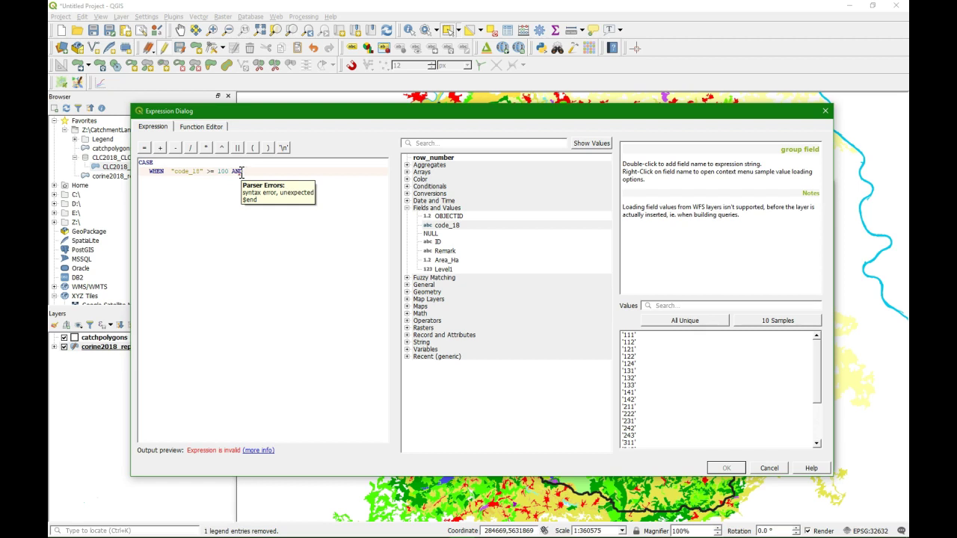
{"action": "double_click", "coordinate": [441, 225]}
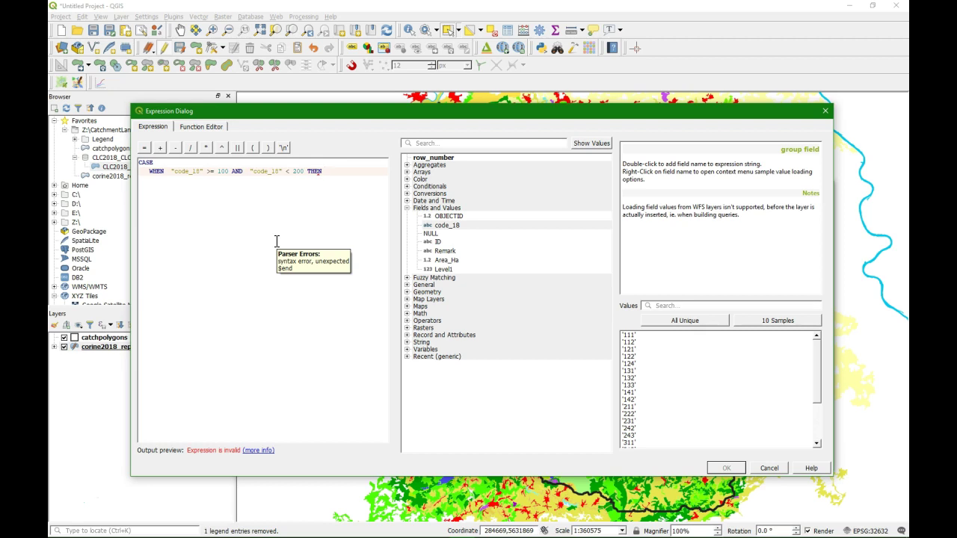
{"action": "key", "text": "Return"}
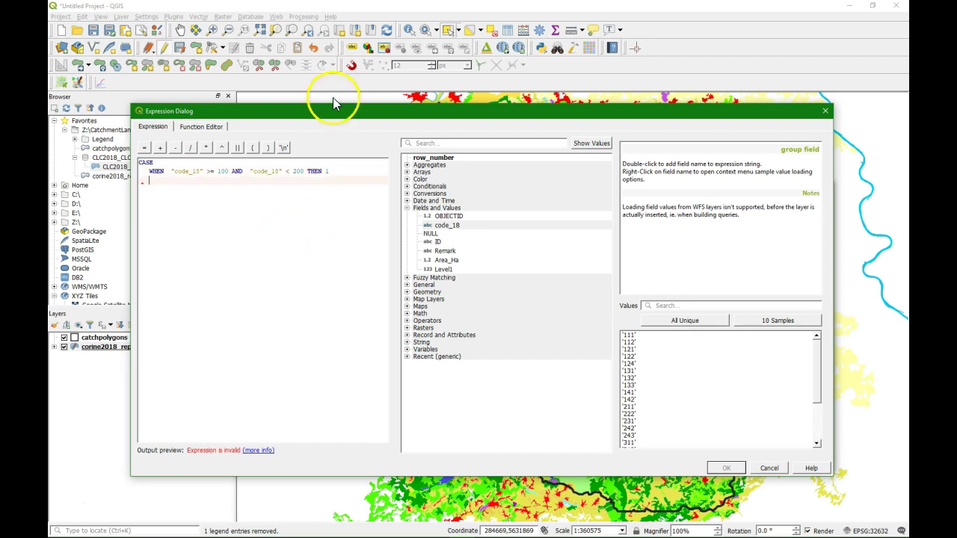
Add a second condition for code_18 from 200 to 300 giving class 2.
{"action": "left_click_drag", "start_coordinate": [329, 171], "coordinate": [166, 174]}
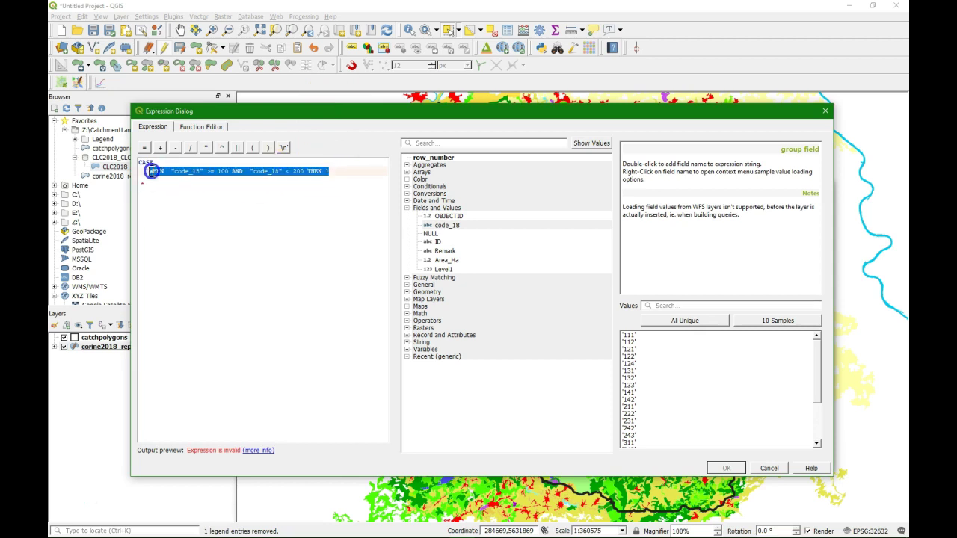
{"action": "key", "text": "ctrl+c"}
{"action": "left_click", "coordinate": [156, 182]}
{"action": "key", "text": "ctrl+v"}
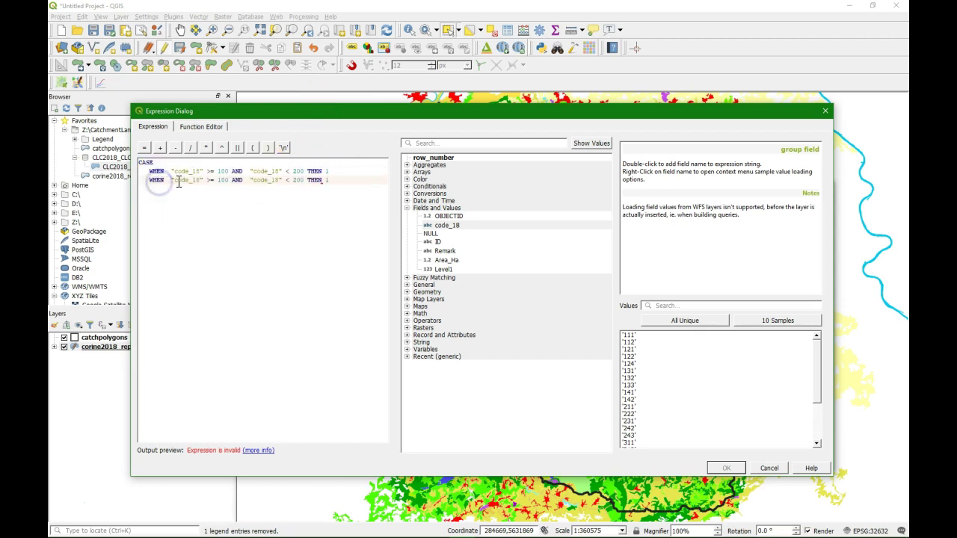
{"action": "double_click", "coordinate": [219, 180]}
{"action": "type", "text": "200"}
{"action": "double_click", "coordinate": [296, 180]}
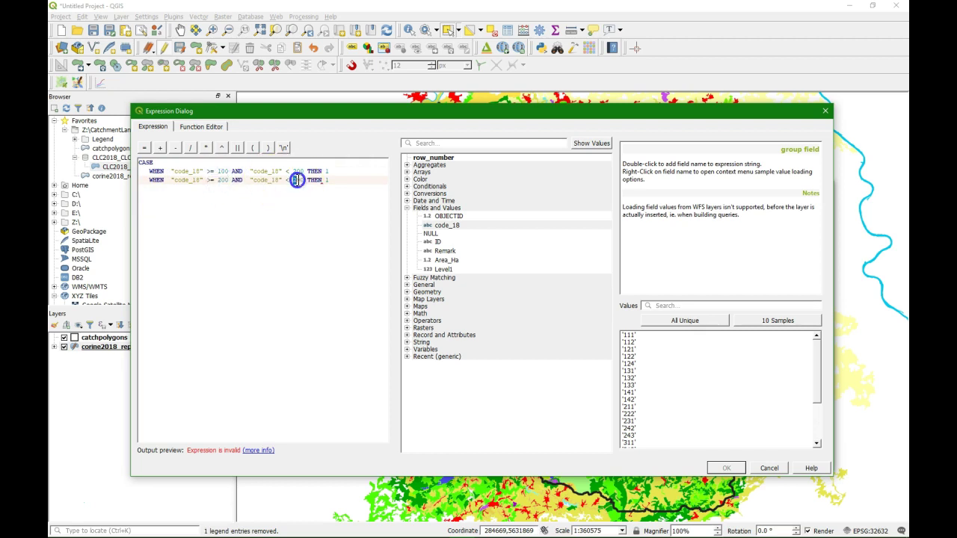
{"action": "type", "text": "300"}
{"action": "double_click", "coordinate": [327, 180]}
{"action": "type", "text": "2"}
Add conditions for code_18 300–400 giving class 3 and 400–500 giving class 4.
{"action": "key", "text": "Return"}
{"action": "key", "text": "ctrl+v"}
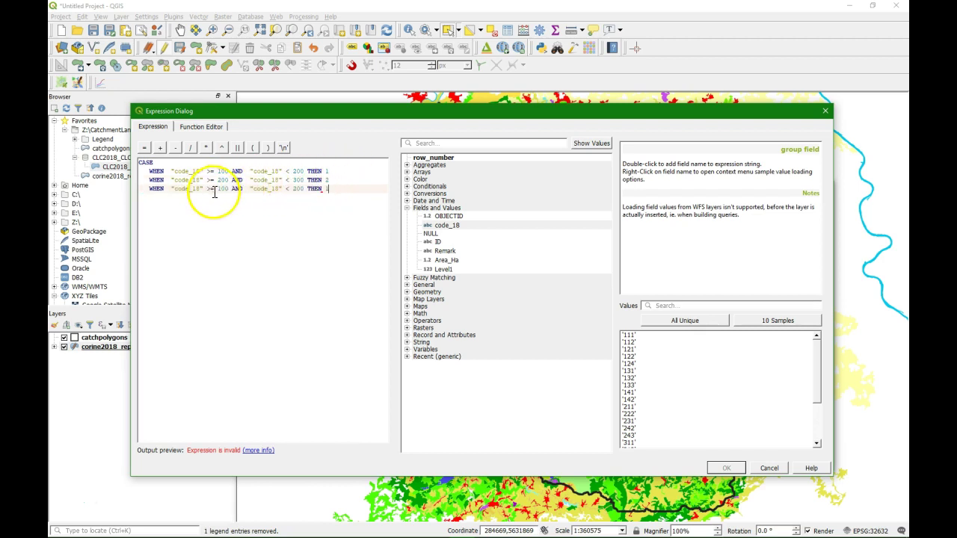
{"action": "double_click", "coordinate": [216, 189]}
{"action": "type", "text": "300"}
{"action": "double_click", "coordinate": [295, 189]}
{"action": "type", "text": "400"}
{"action": "double_click", "coordinate": [327, 189]}
{"action": "type", "text": "3"}
{"action": "key", "text": "Return"}
{"action": "key", "text": "ctrl+v"}
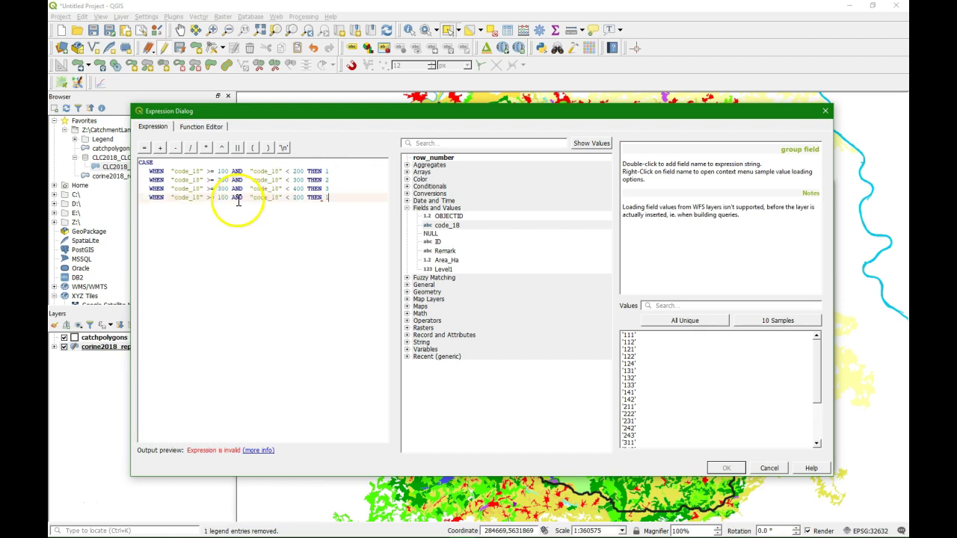
{"action": "double_click", "coordinate": [218, 197]}
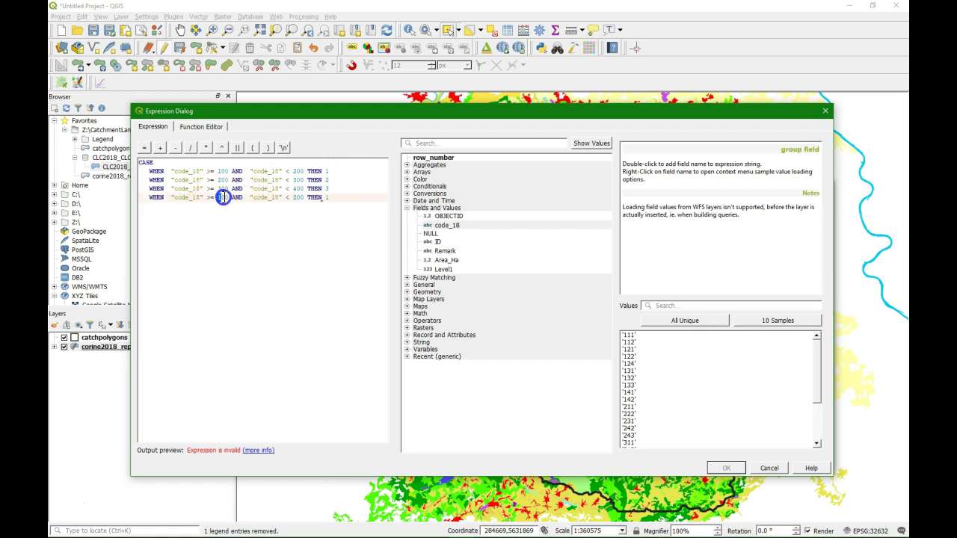
{"action": "type", "text": "400"}
{"action": "double_click", "coordinate": [292, 197]}
{"action": "type", "text": "500"}
{"action": "double_click", "coordinate": [326, 198]}
{"action": "type", "text": "4"}
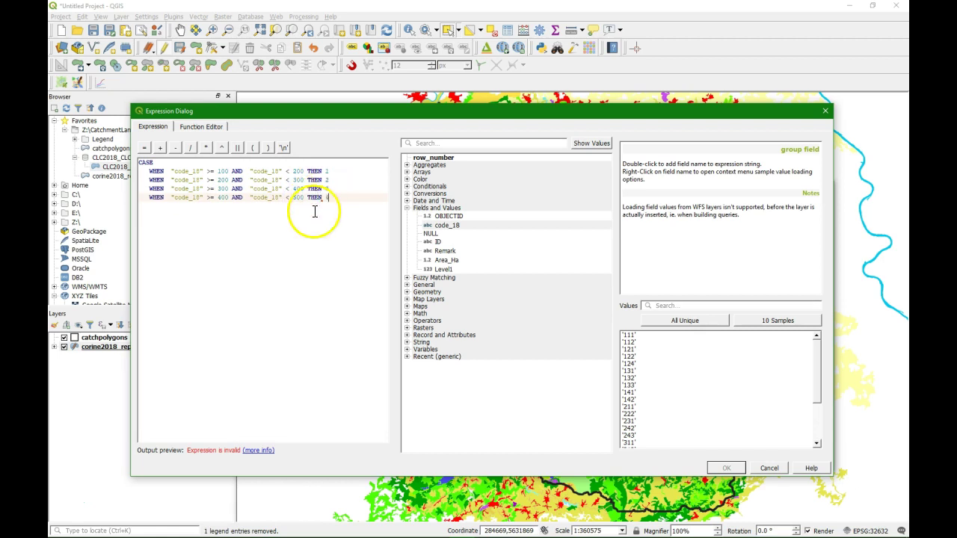
Add a final condition for code_18 over 500 giving class 5 and close with END.
{"action": "key", "text": "Return"}
{"action": "key", "text": "ctrl+v"}
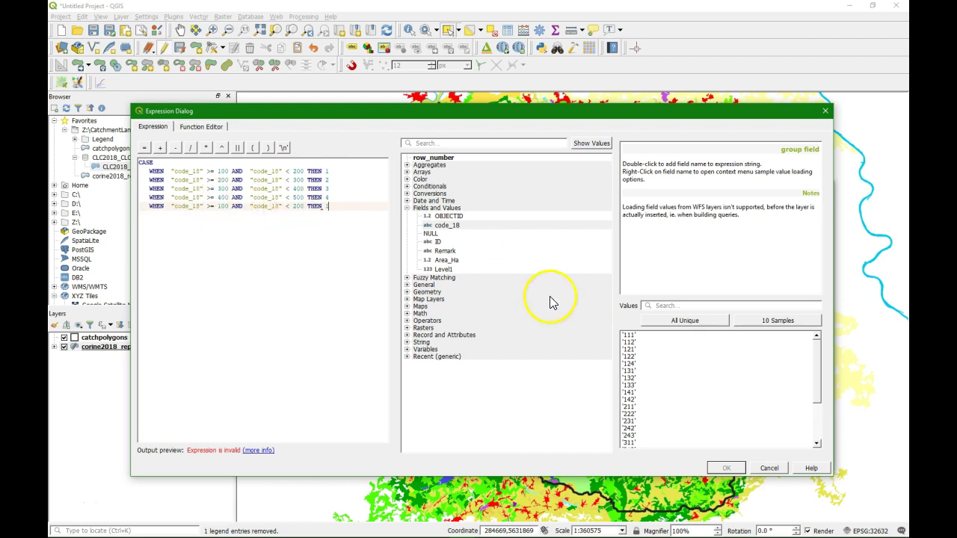
{"action": "left_click_drag", "start_coordinate": [818, 358], "coordinate": [817, 399]}
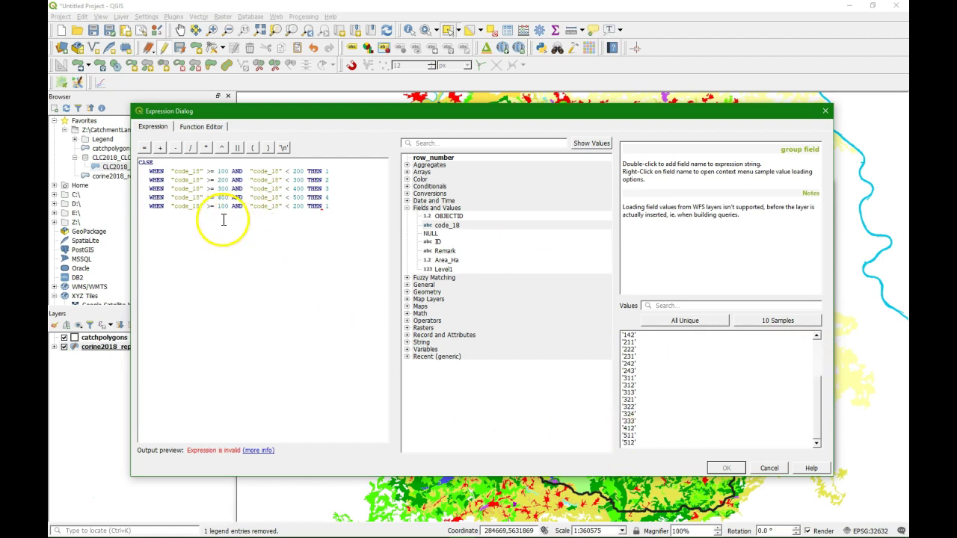
{"action": "left_click_drag", "start_coordinate": [329, 208], "coordinate": [237, 209]}
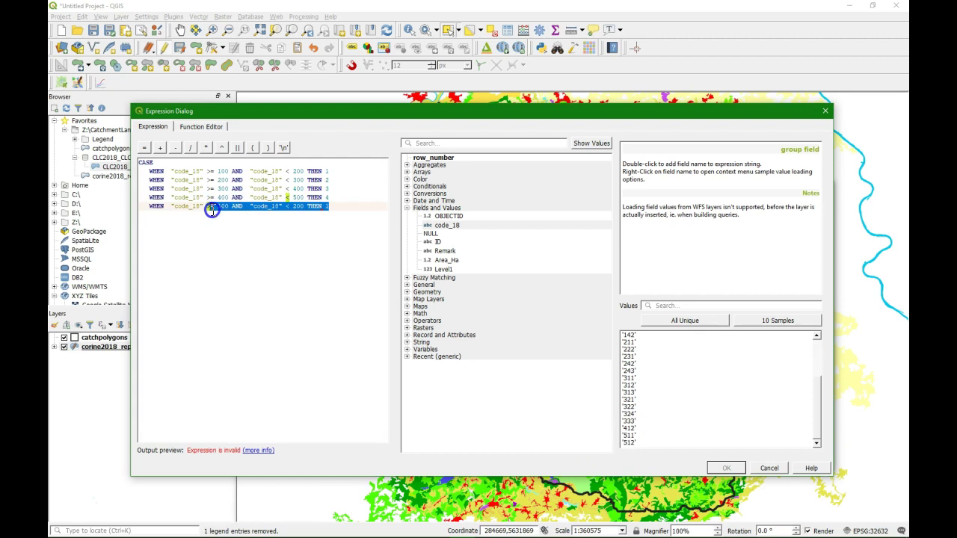
{"action": "key", "text": "BackSpace"}
{"action": "type", "text": "5"}
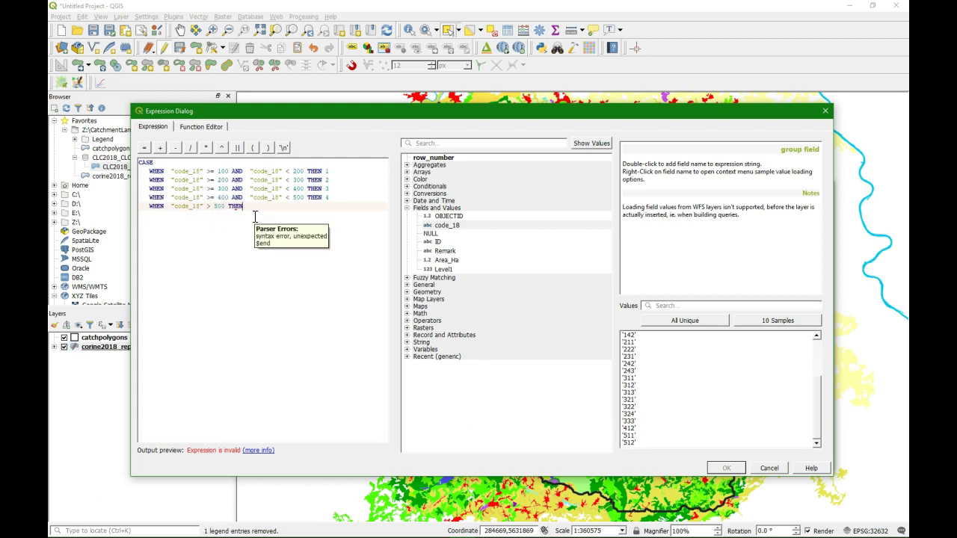
{"action": "key", "text": "Return"}
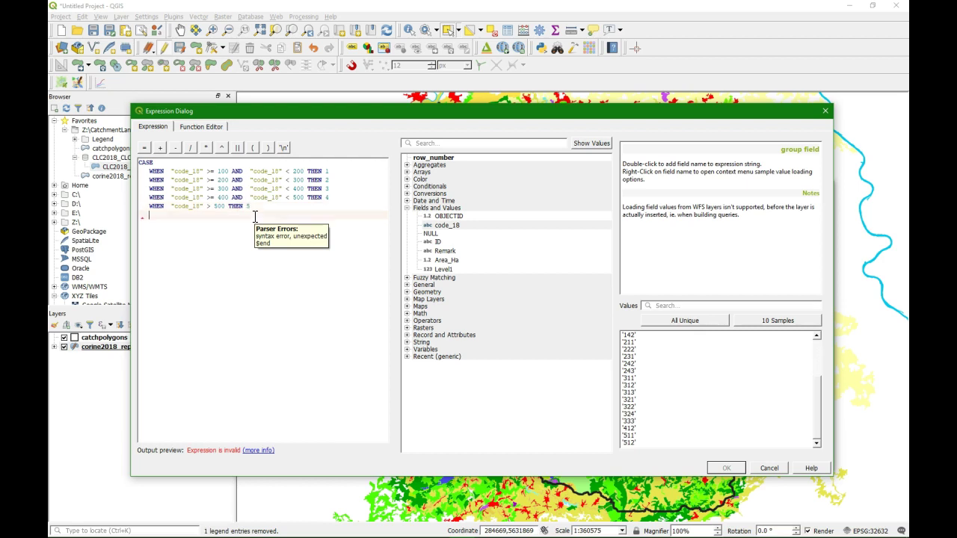
{"action": "type", "text": "END"}
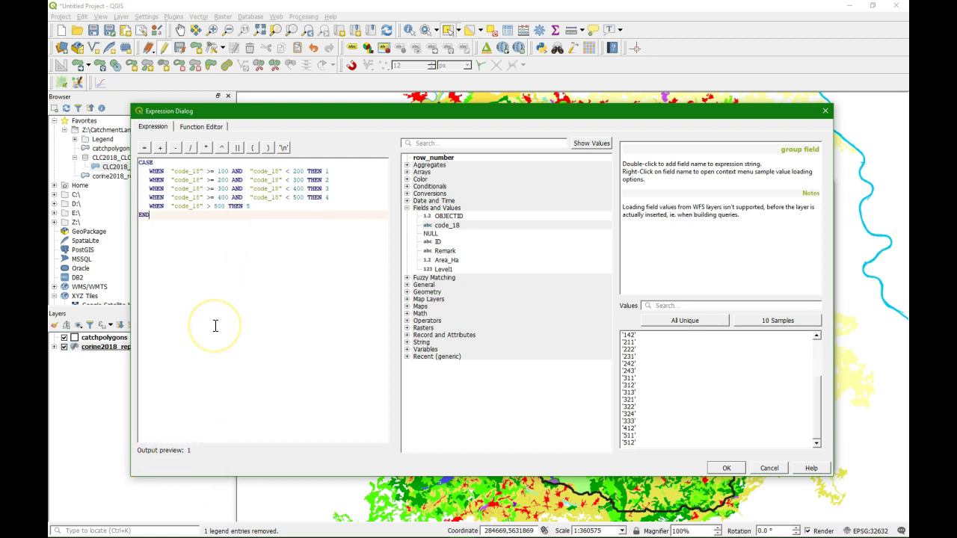
Fill Level1 for all 2228 features from the CASE expression and check the values.
{"action": "left_click", "coordinate": [732, 468]}
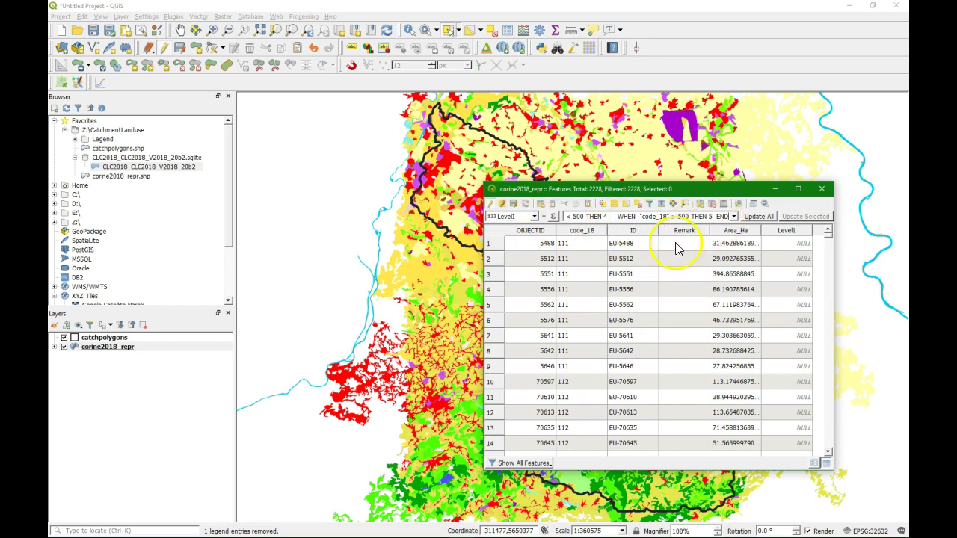
{"action": "left_click", "coordinate": [758, 217]}
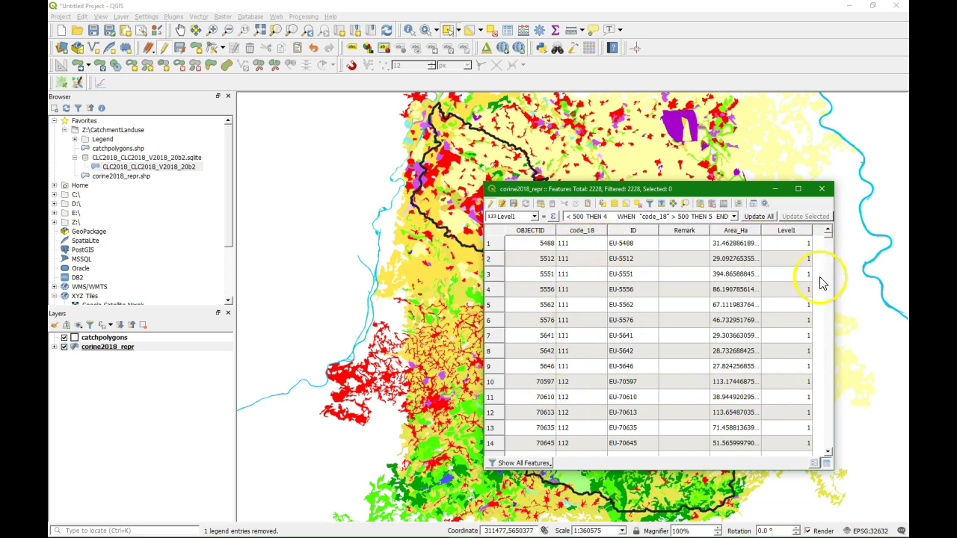
{"action": "left_click_drag", "start_coordinate": [827, 232], "coordinate": [829, 406]}
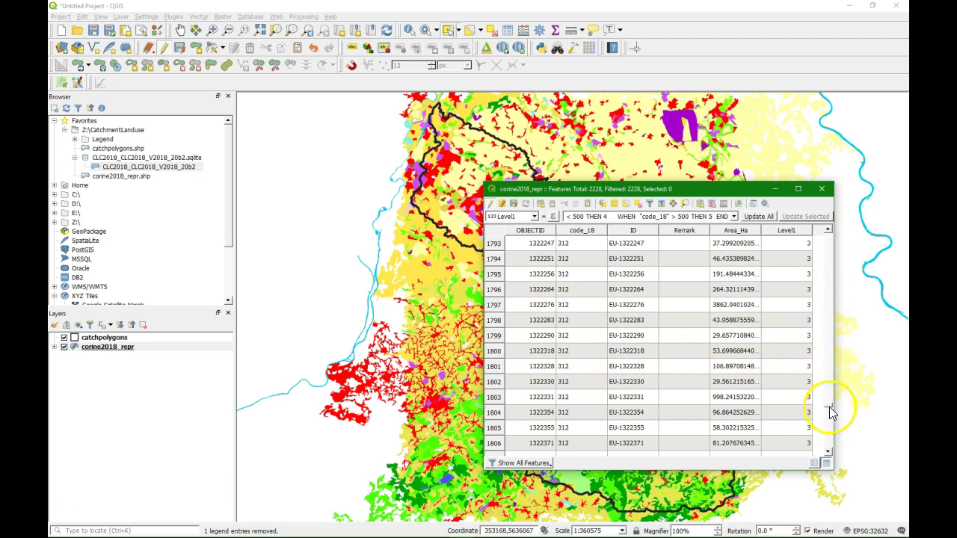
{"action": "left_click_drag", "start_coordinate": [828, 408], "coordinate": [830, 452]}
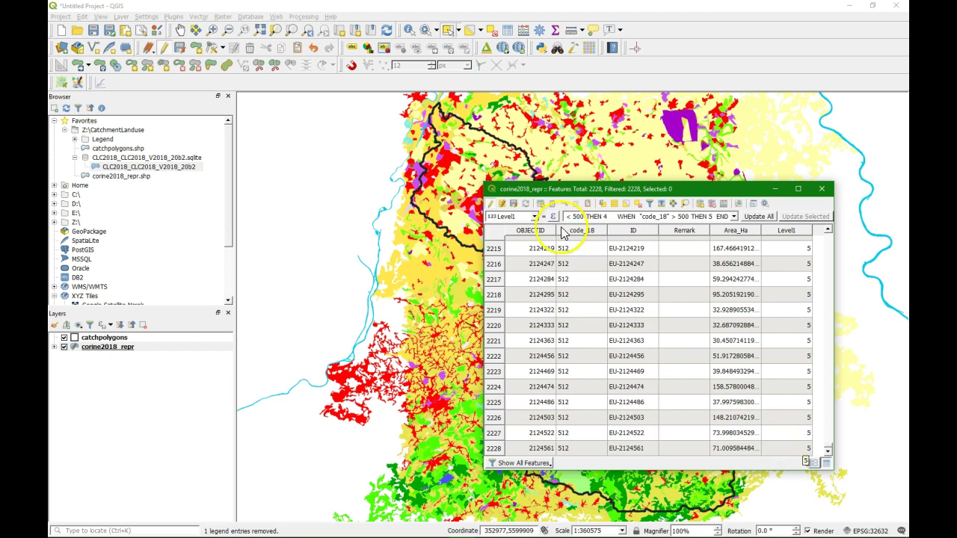
Stop editing, save the Level1 edits, and close the attribute table.
{"action": "left_click", "coordinate": [491, 204]}
{"action": "left_click", "coordinate": [438, 280]}
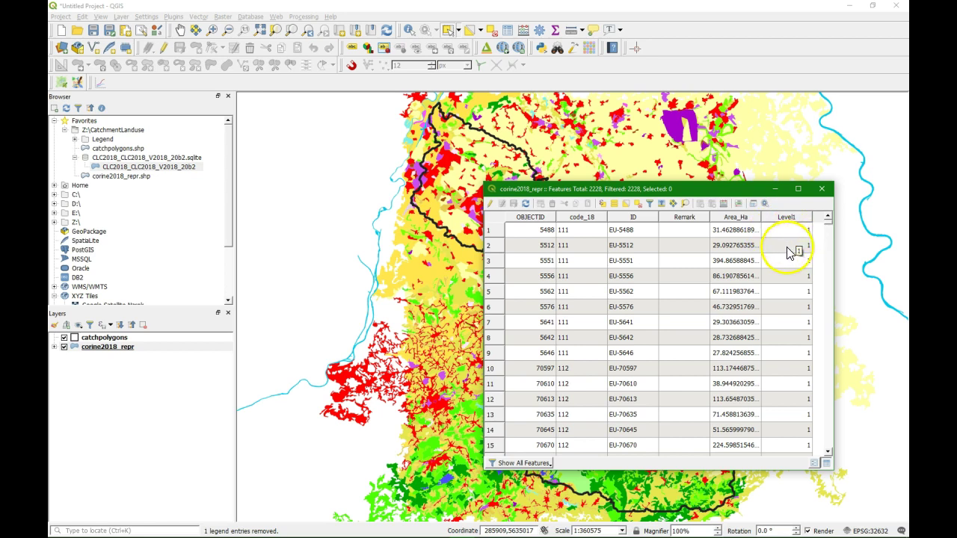
{"action": "scroll", "coordinate": [792, 371], "scroll_direction": "down", "scroll_amount": 2}
{"action": "scroll", "coordinate": [794, 372], "scroll_direction": "up", "scroll_amount": 2}
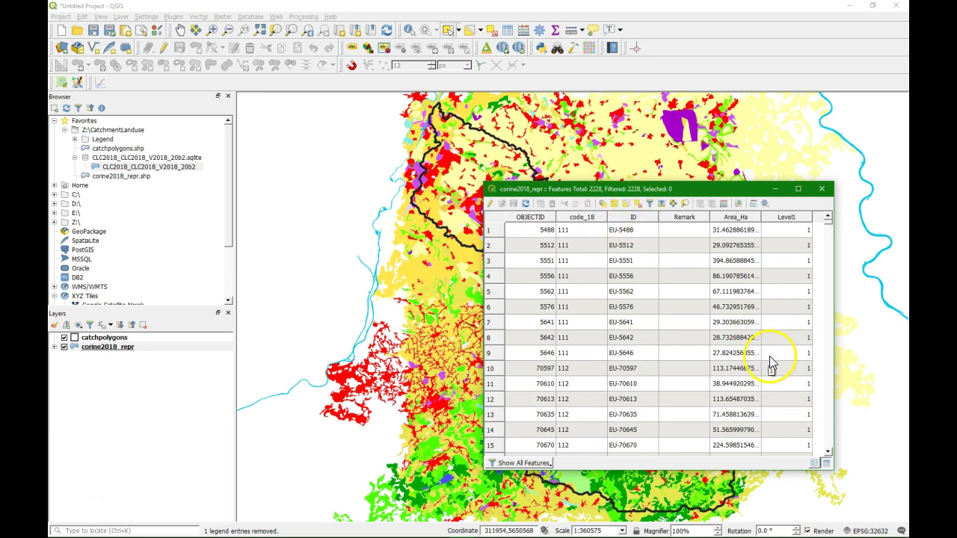
{"action": "left_click", "coordinate": [821, 191]}
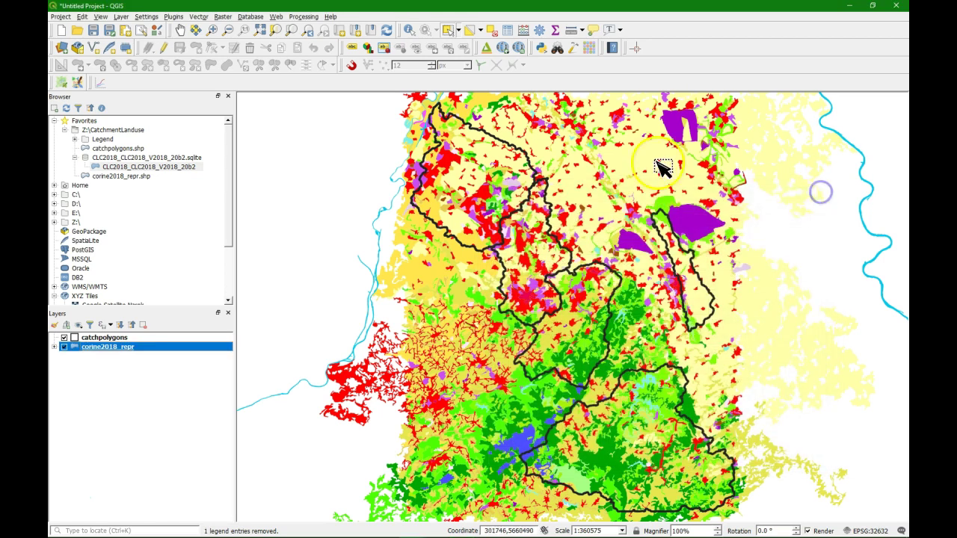
Open the Dissolve tool with Level1 as the dissolve field.
{"action": "left_click", "coordinate": [199, 16]}
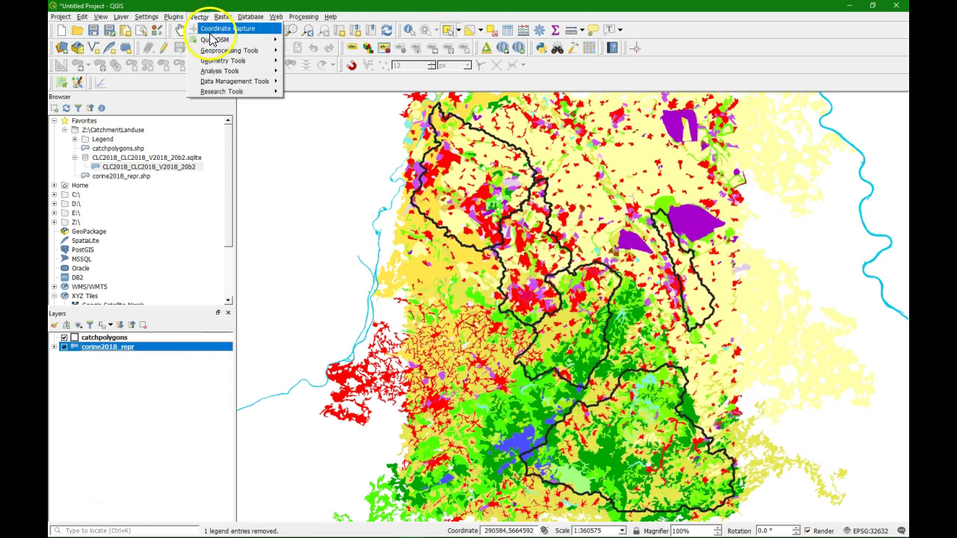
{"action": "mouse_move", "coordinate": [215, 52]}
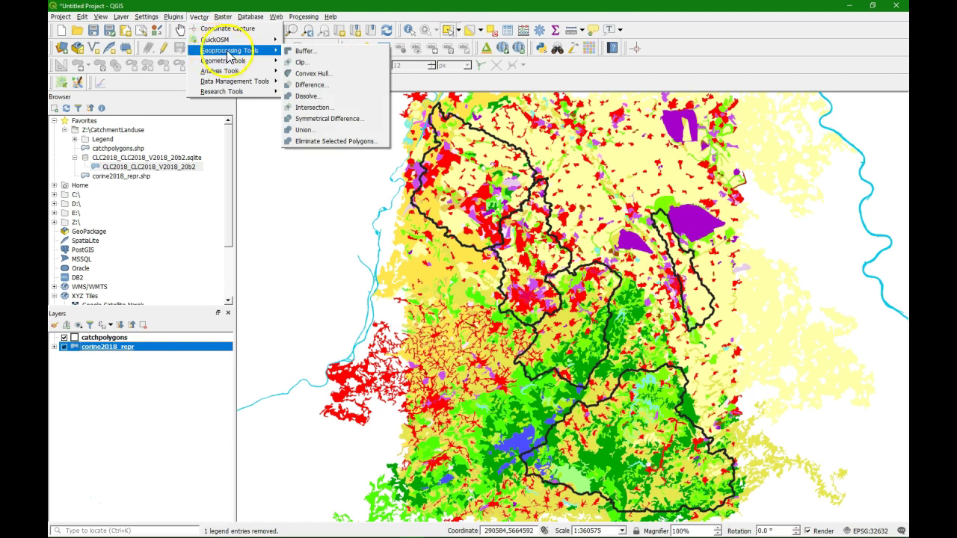
{"action": "left_click", "coordinate": [323, 98]}
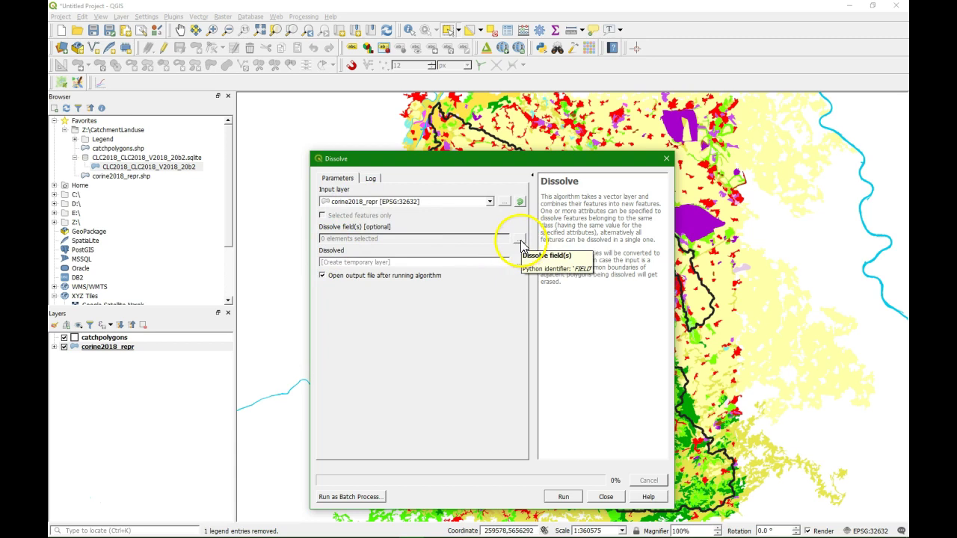
{"action": "left_click", "coordinate": [521, 243]}
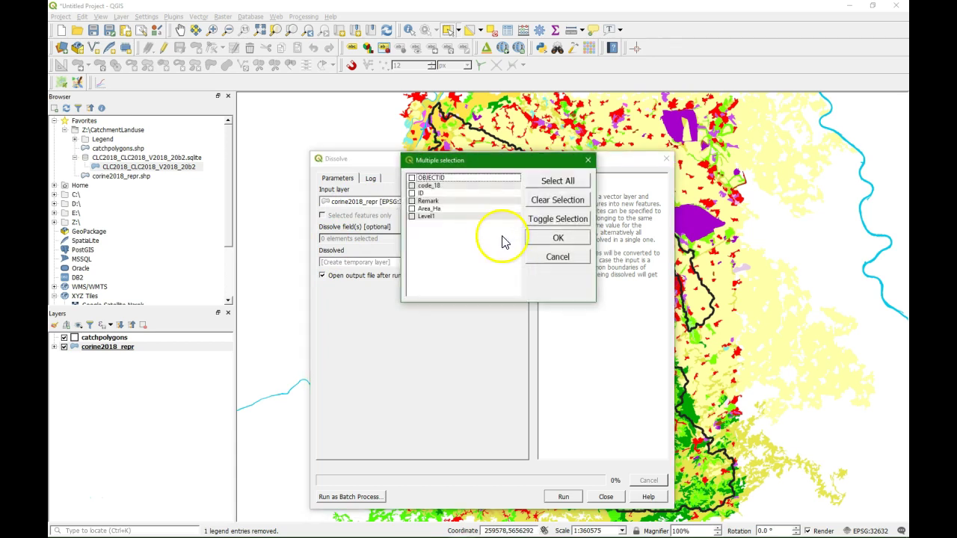
{"action": "left_click", "coordinate": [412, 216]}
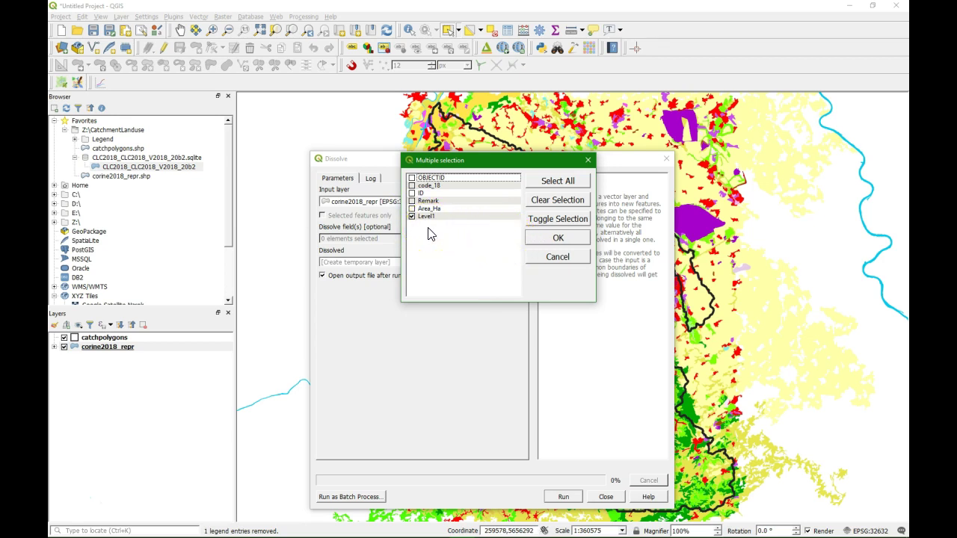
{"action": "left_click", "coordinate": [549, 240]}
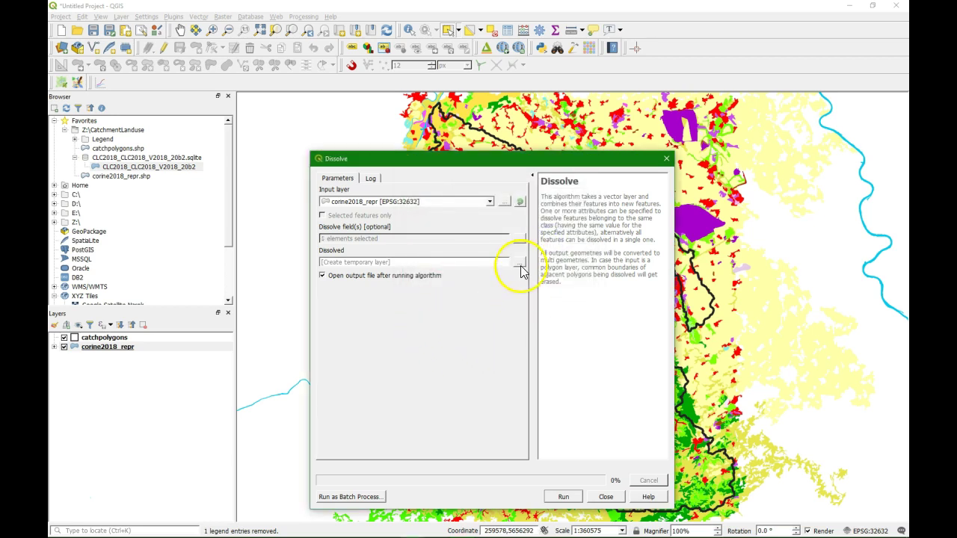
Set the output to corine2018_dissolved.shp in the CatchmentLanduse folder on the Data (Z:) drive.
{"action": "left_click", "coordinate": [520, 263]}
{"action": "left_click", "coordinate": [548, 285]}
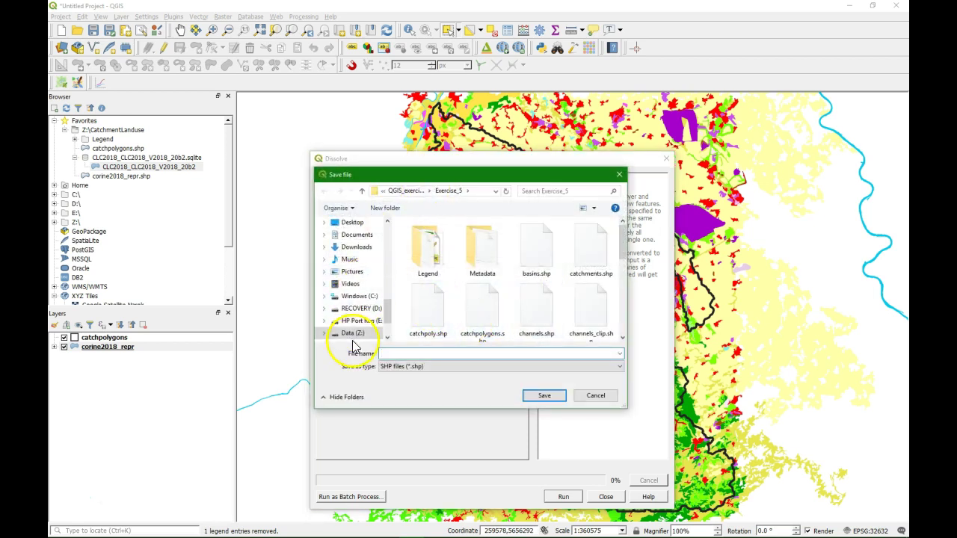
{"action": "left_click", "coordinate": [353, 334]}
{"action": "double_click", "coordinate": [438, 269]}
{"action": "left_click", "coordinate": [404, 353]}
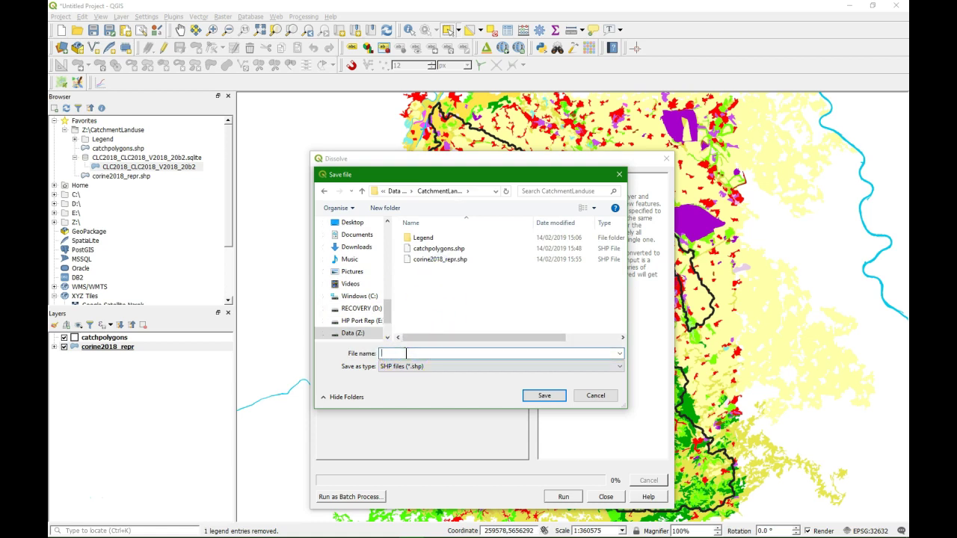
{"action": "type", "text": "corine"}
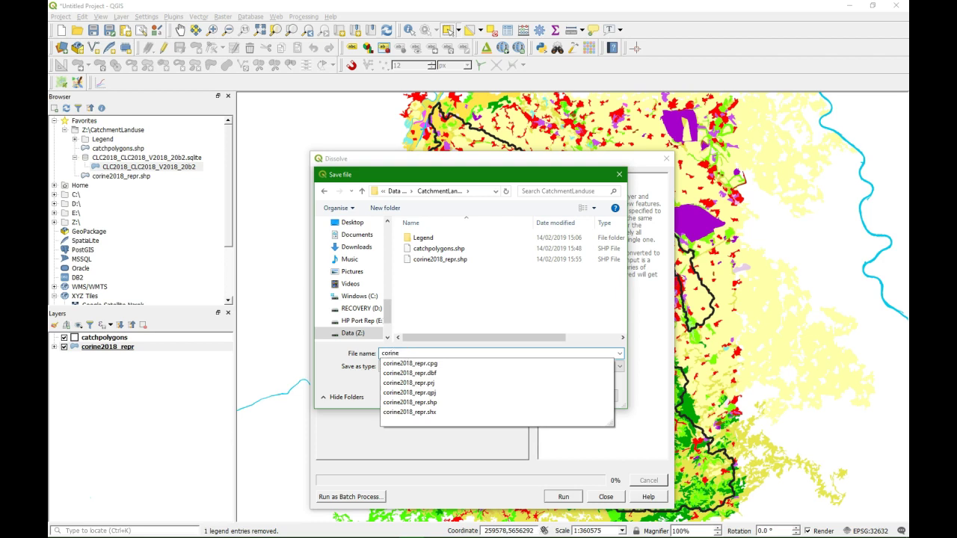
{"action": "type", "text": "2018_dissolved"}
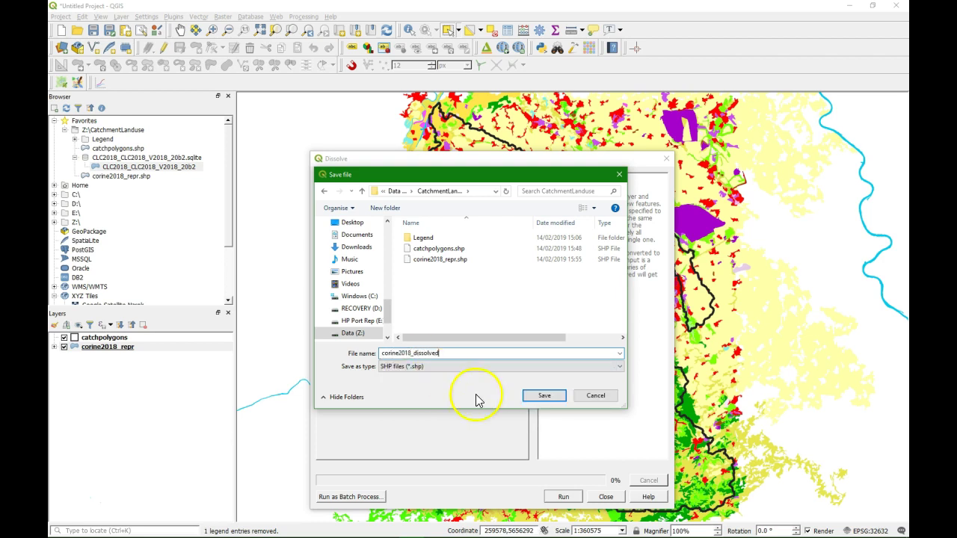
{"action": "left_click", "coordinate": [549, 397]}
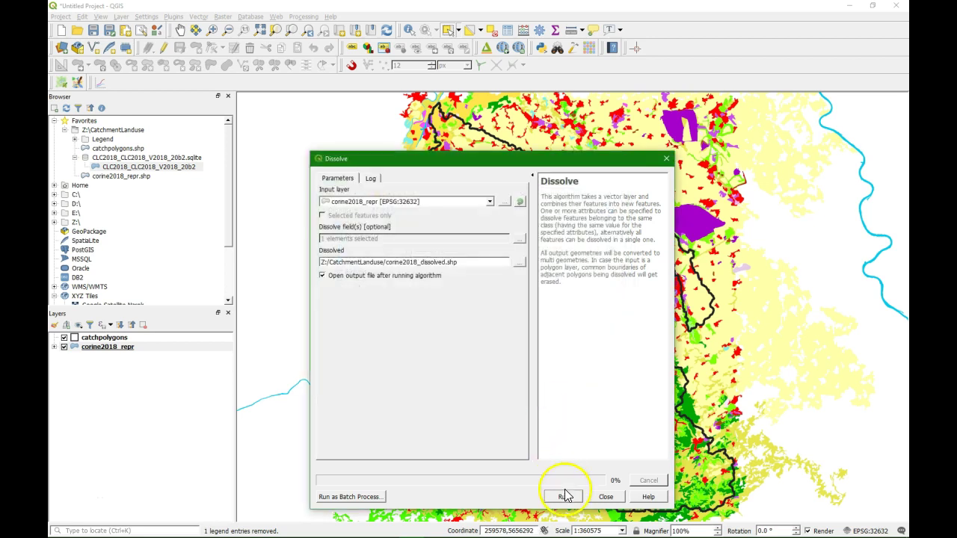
Run the dissolve and check that corine2018_dissolved has five features, one per Level1 class.
{"action": "left_click", "coordinate": [564, 496]}
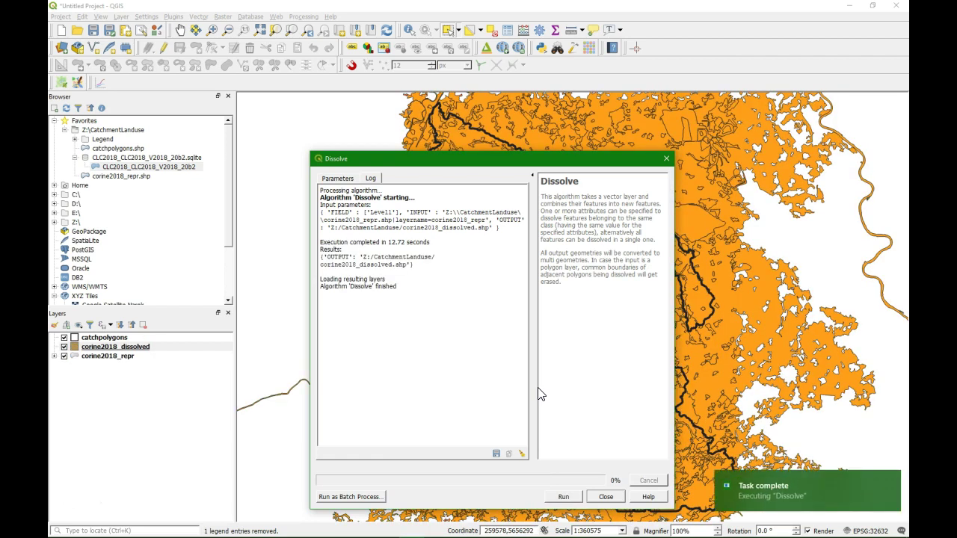
{"action": "left_click", "coordinate": [607, 498]}
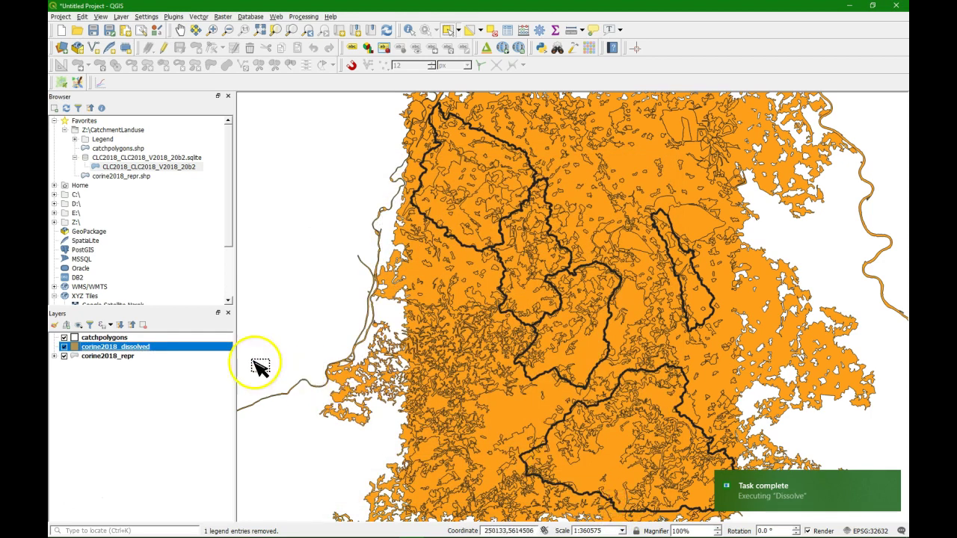
{"action": "left_click", "coordinate": [109, 348]}
{"action": "right_click", "coordinate": [109, 348]}
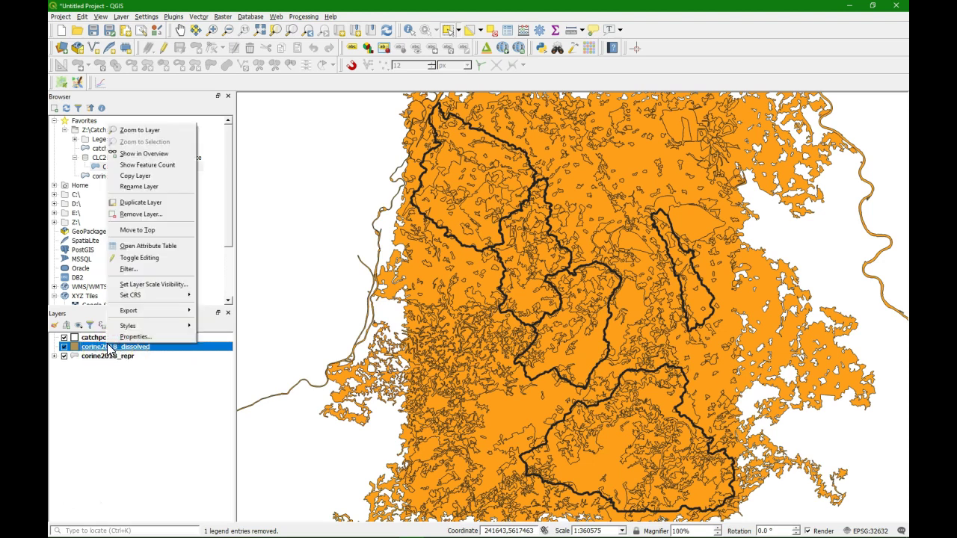
{"action": "left_click", "coordinate": [148, 246]}
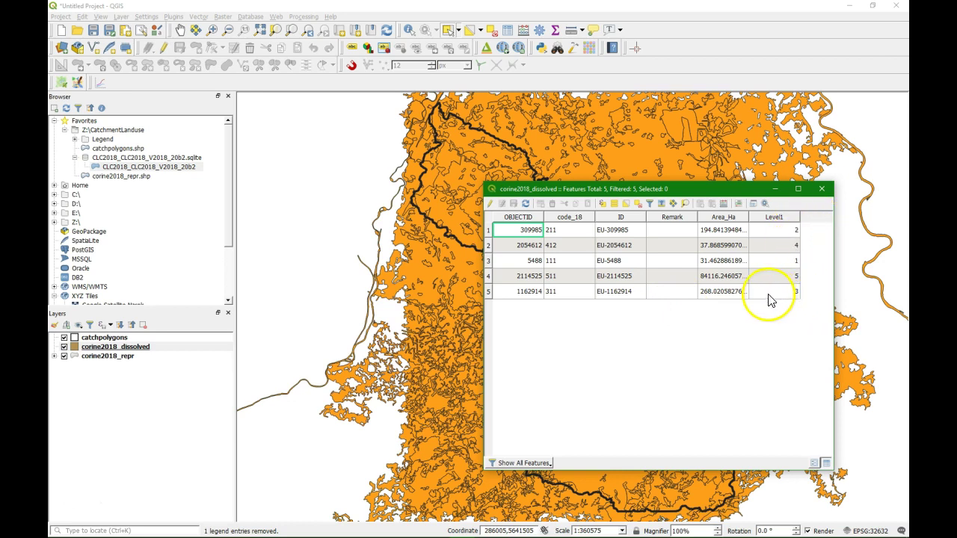
{"action": "left_click", "coordinate": [821, 193]}
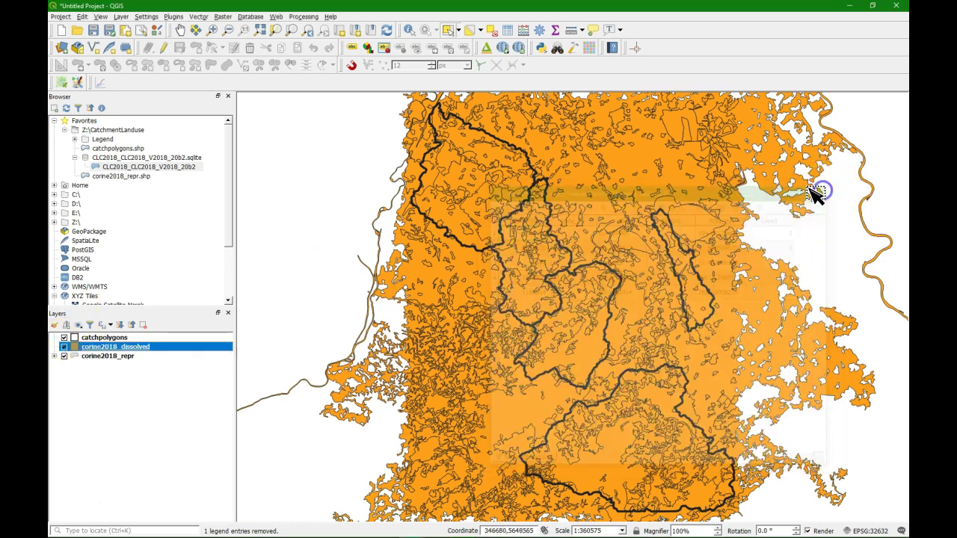
{"action": "right_click", "coordinate": [91, 350]}
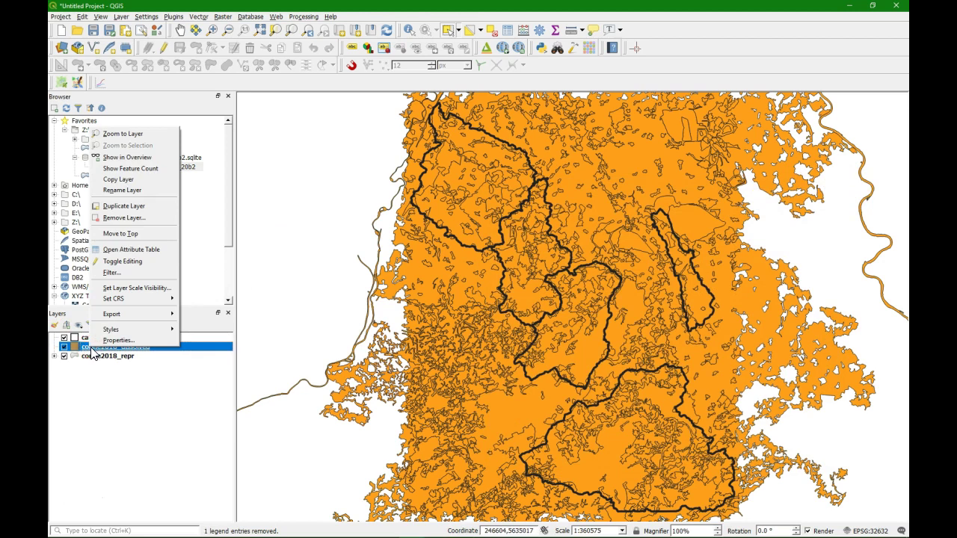
Style corine2018_dissolved as Categorized on Level1, with one colour per class 1–5.
{"action": "left_click", "coordinate": [116, 340]}
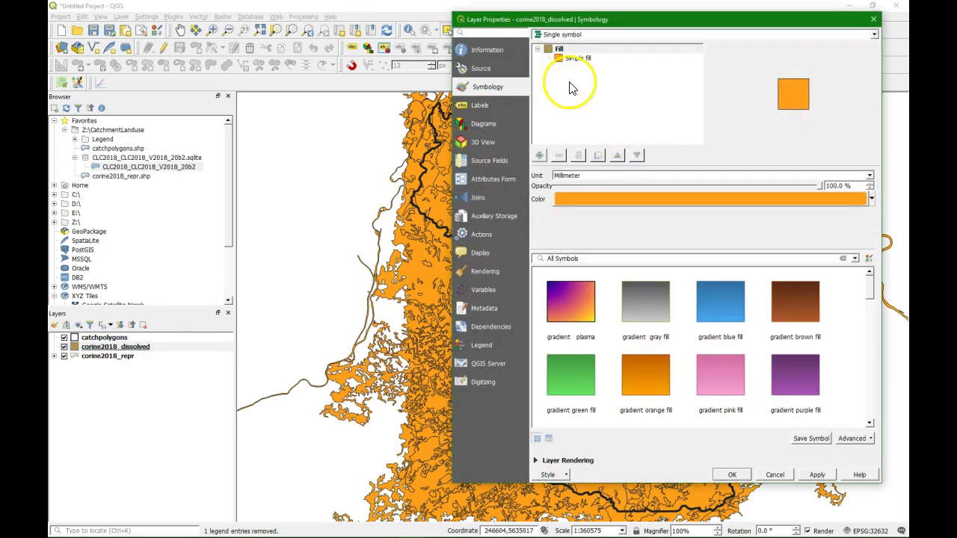
{"action": "left_click", "coordinate": [567, 34]}
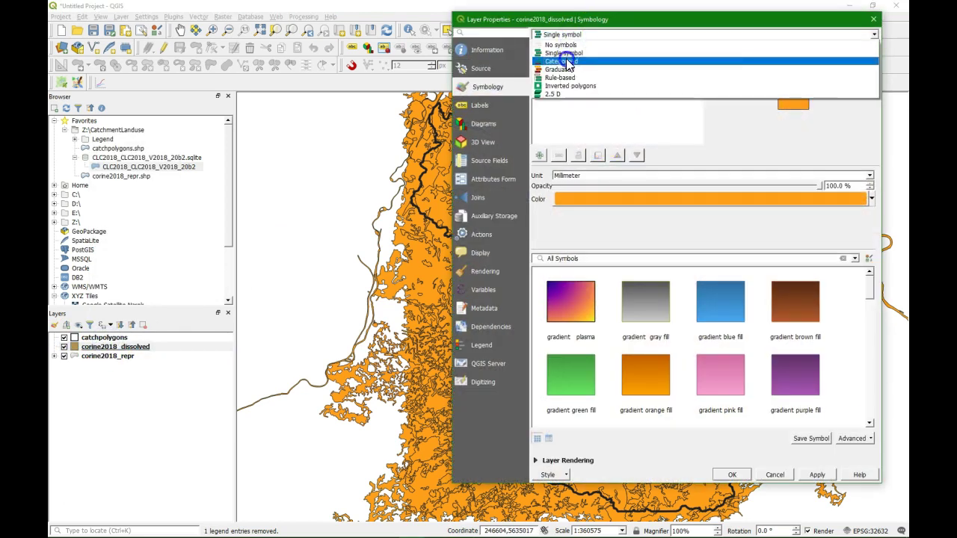
{"action": "left_click", "coordinate": [565, 64]}
{"action": "left_click", "coordinate": [860, 48]}
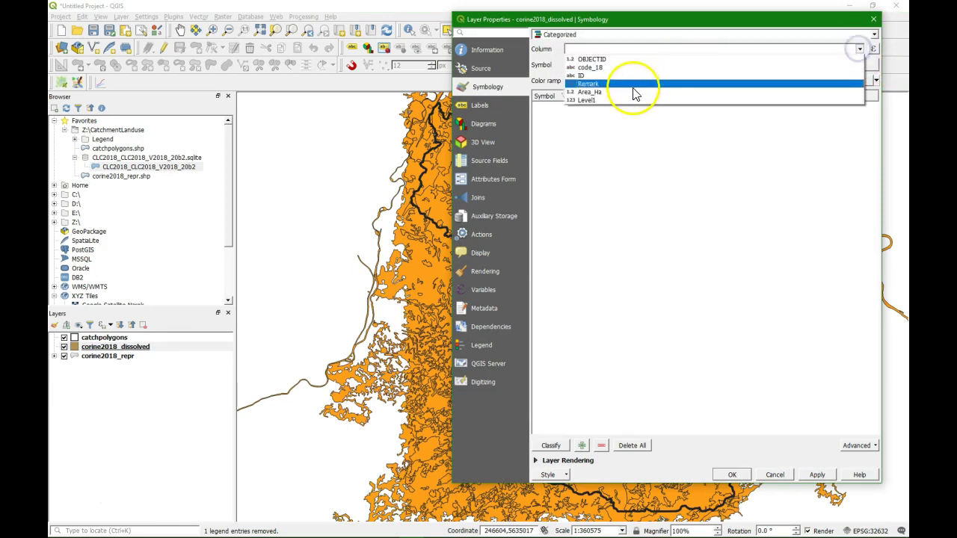
{"action": "left_click", "coordinate": [612, 101]}
{"action": "left_click", "coordinate": [550, 445]}
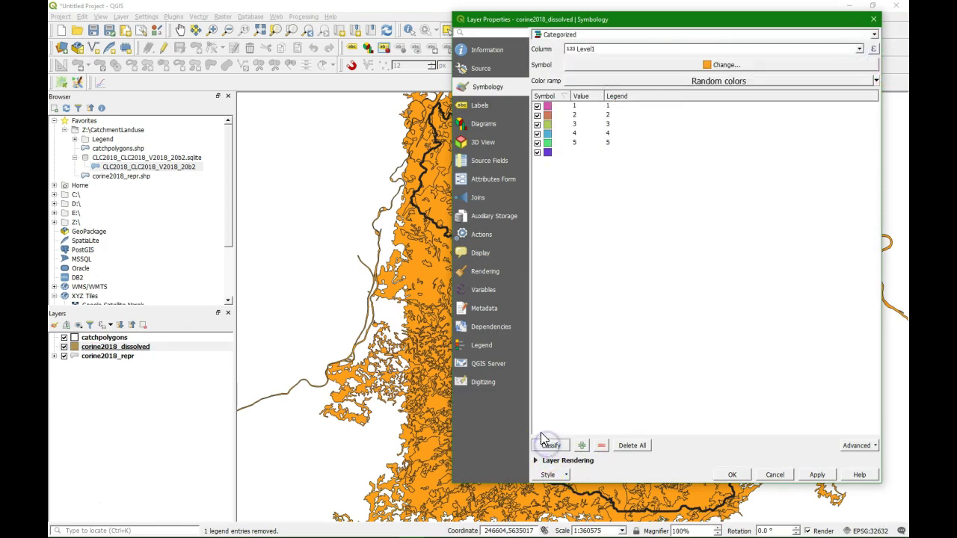
{"action": "left_click", "coordinate": [732, 475]}
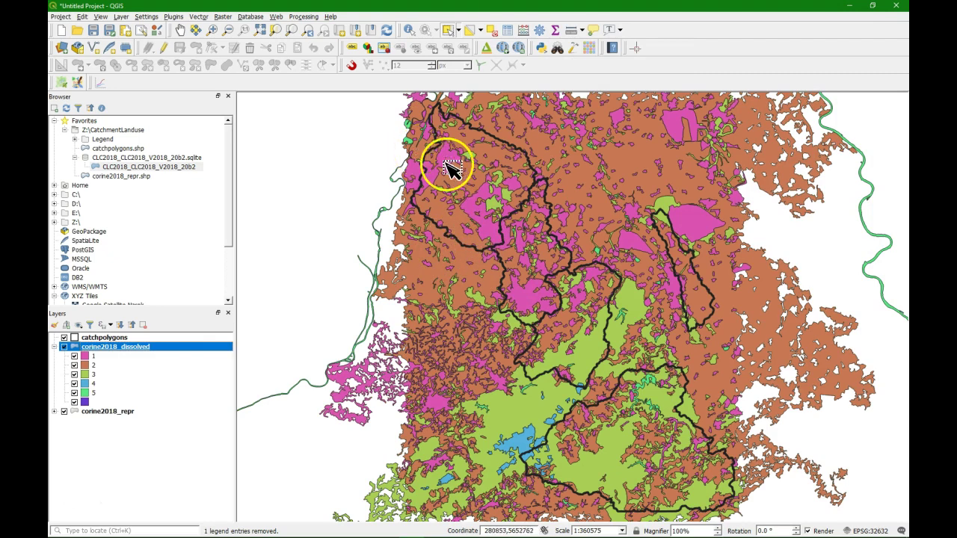
{"action": "left_click", "coordinate": [64, 338]}
{"action": "left_click", "coordinate": [65, 339]}
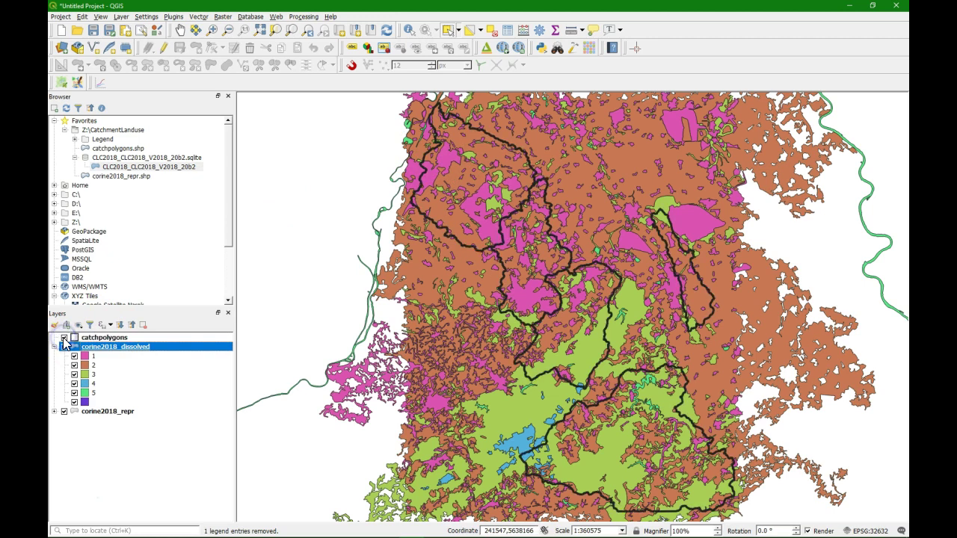
{"action": "left_click", "coordinate": [64, 339]}
{"action": "left_click", "coordinate": [64, 338]}
{"action": "left_click", "coordinate": [64, 338]}
{"action": "left_click", "coordinate": [64, 338]}
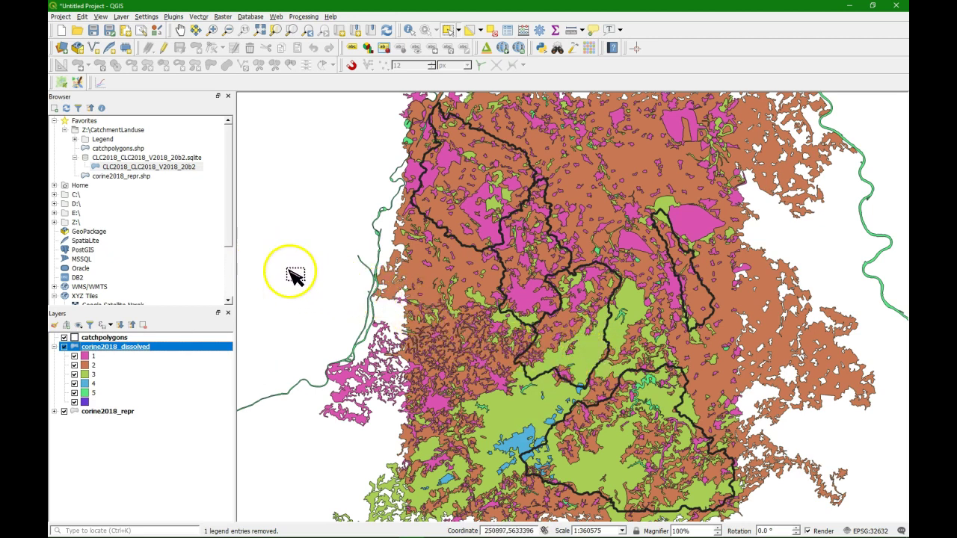
Open the Intersection tool with catchpolygons as the overlay layer.
{"action": "left_click", "coordinate": [198, 16]}
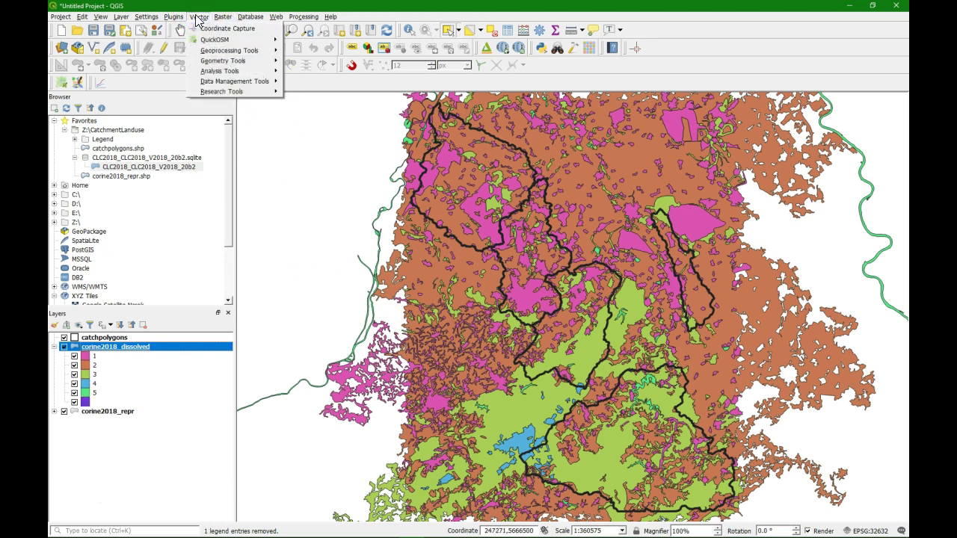
{"action": "left_click", "coordinate": [249, 52]}
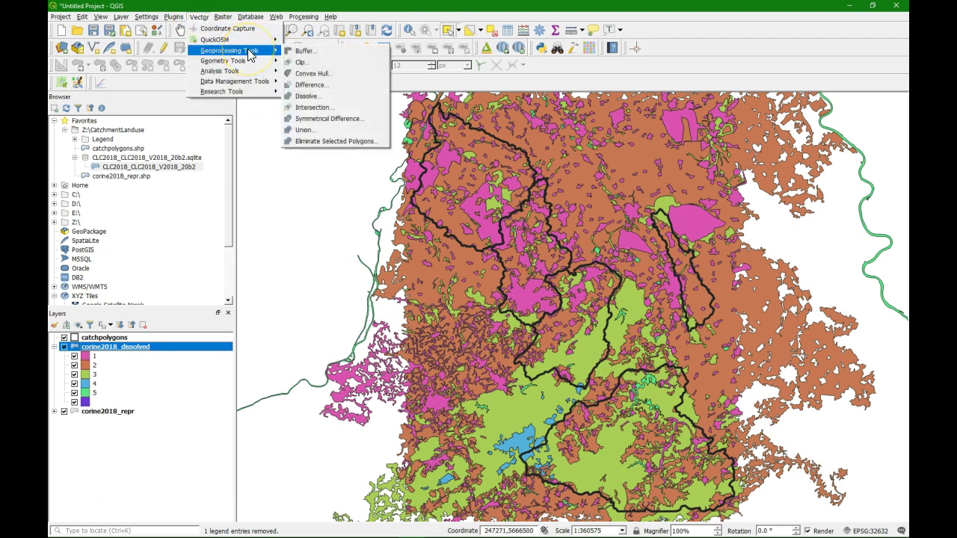
{"action": "left_click", "coordinate": [328, 108]}
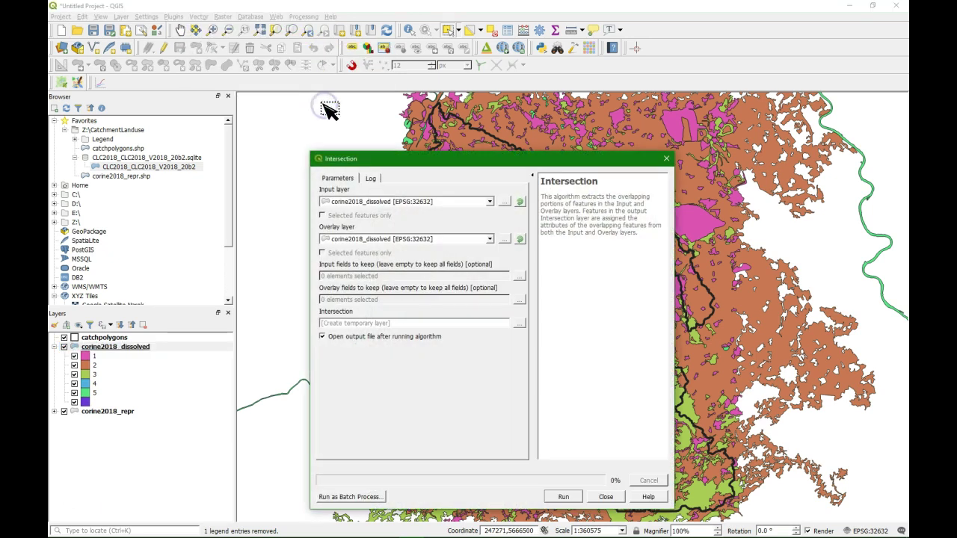
{"action": "left_click_drag", "start_coordinate": [342, 159], "coordinate": [530, 131]}
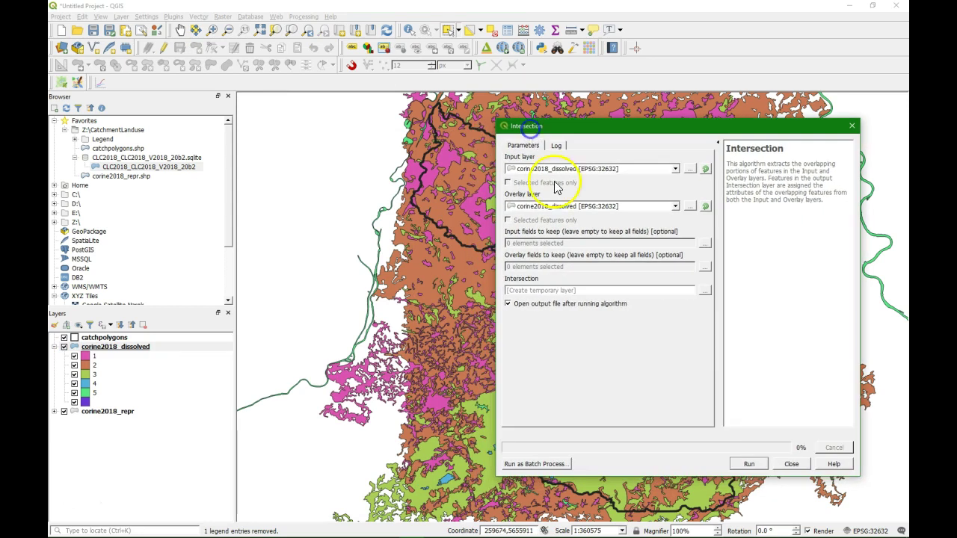
{"action": "left_click", "coordinate": [677, 206]}
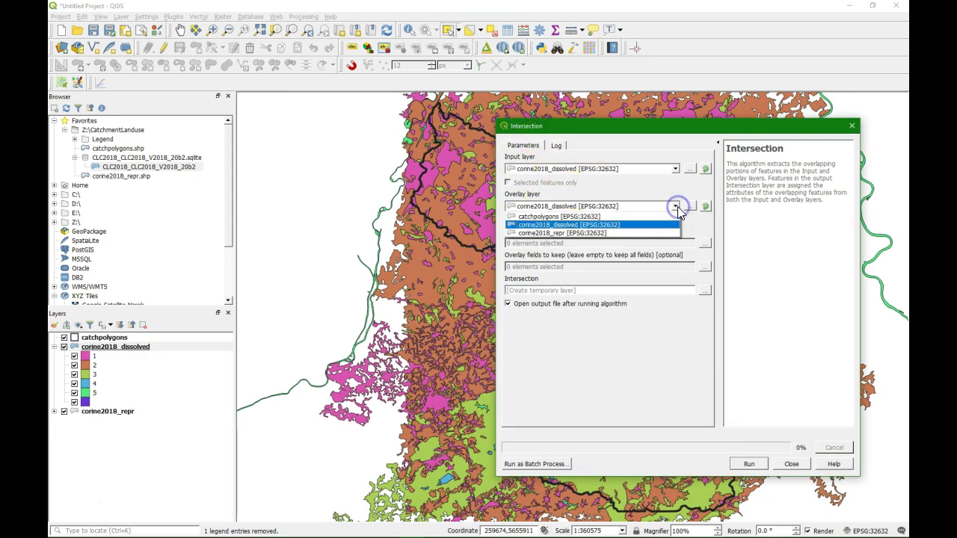
{"action": "left_click", "coordinate": [544, 221]}
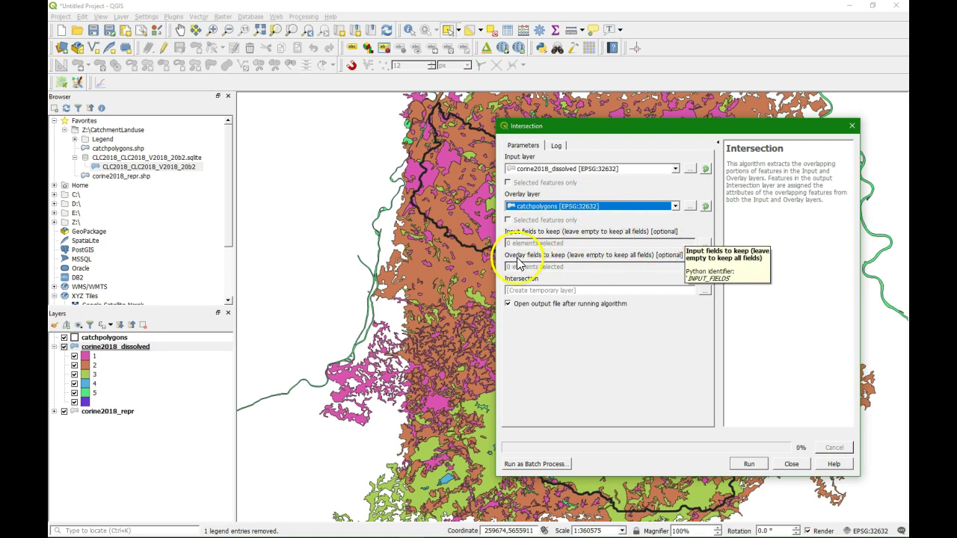
Run the intersection to corine_catch_intersected.shp, which fails on invalid geometry.
{"action": "left_click", "coordinate": [704, 290]}
{"action": "left_click", "coordinate": [728, 310]}
{"action": "left_click", "coordinate": [662, 320]}
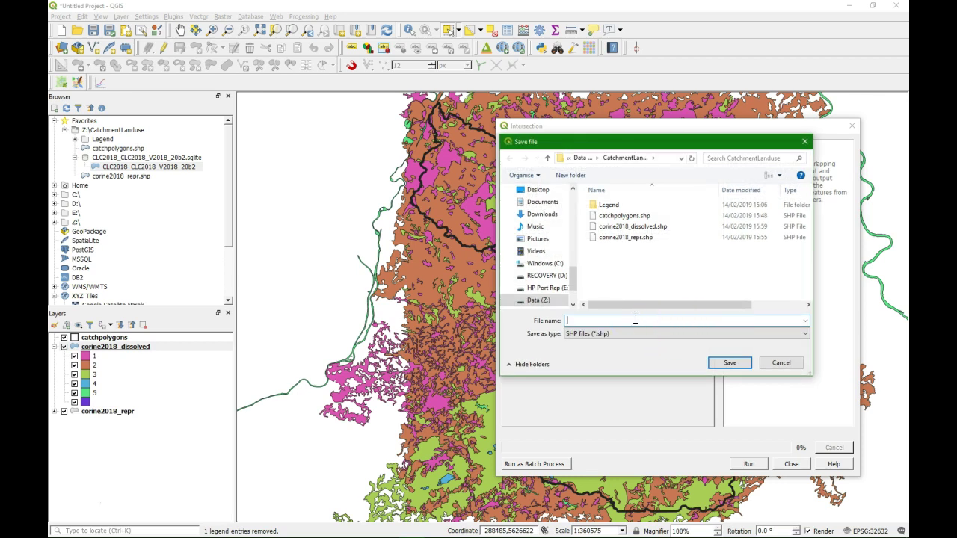
{"action": "type", "text": "corin"}
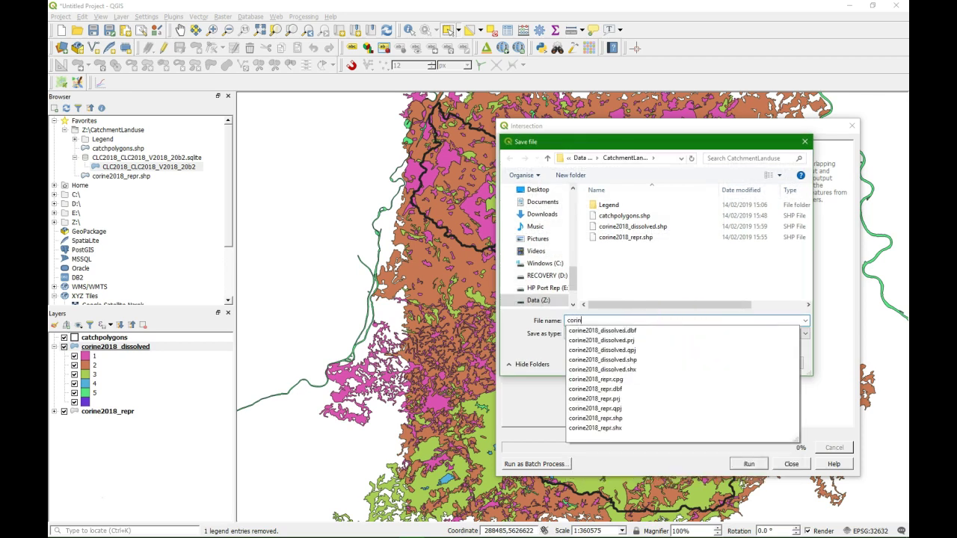
{"action": "type", "text": "e_catch_intersected"}
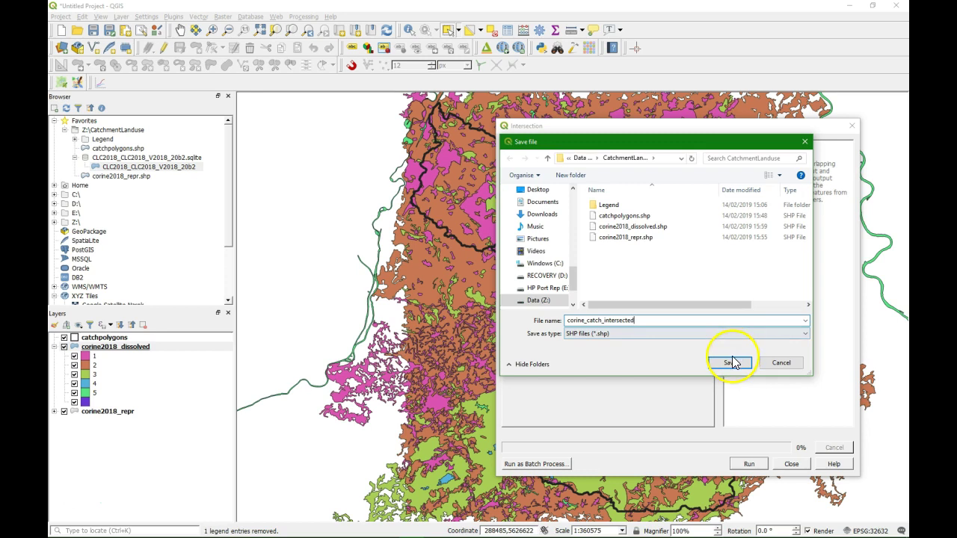
{"action": "left_click", "coordinate": [729, 362]}
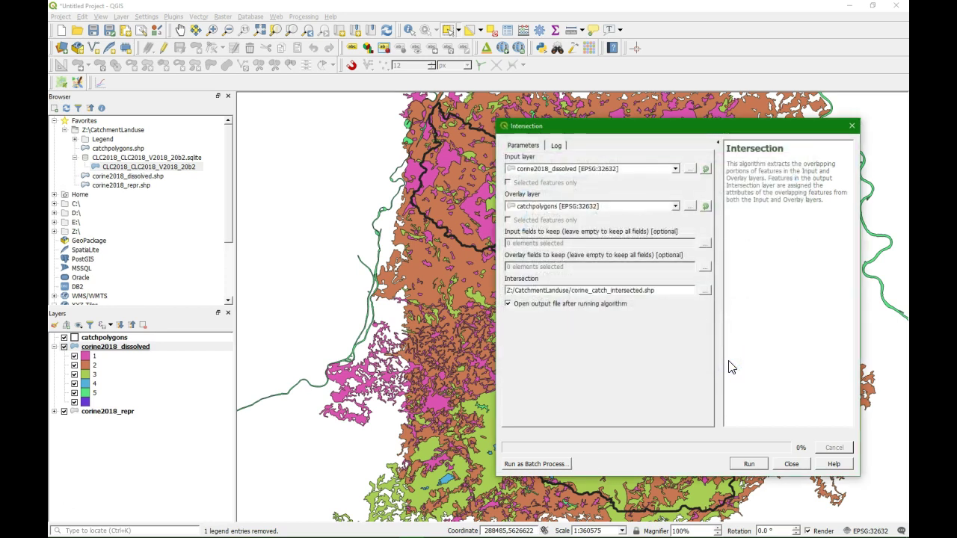
{"action": "left_click", "coordinate": [748, 464]}
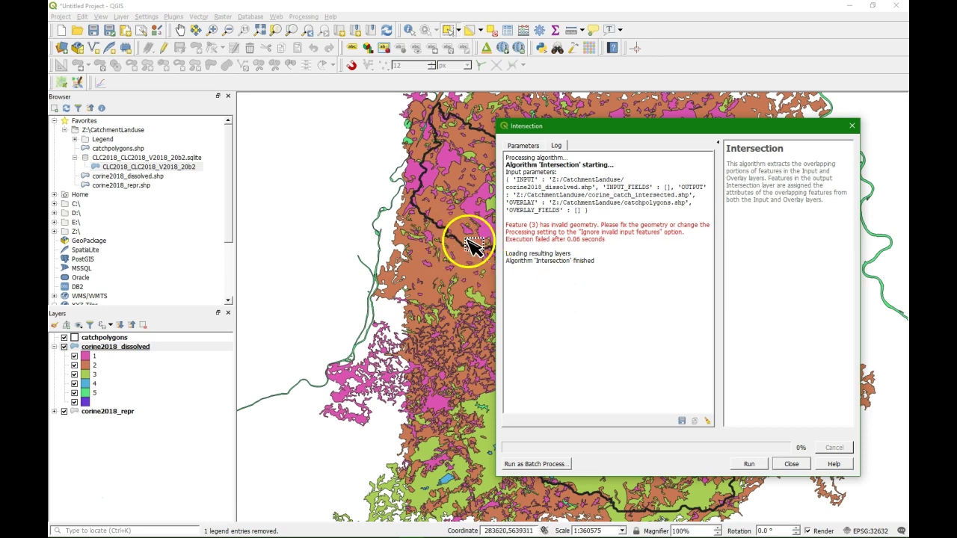
{"action": "left_click", "coordinate": [793, 462]}
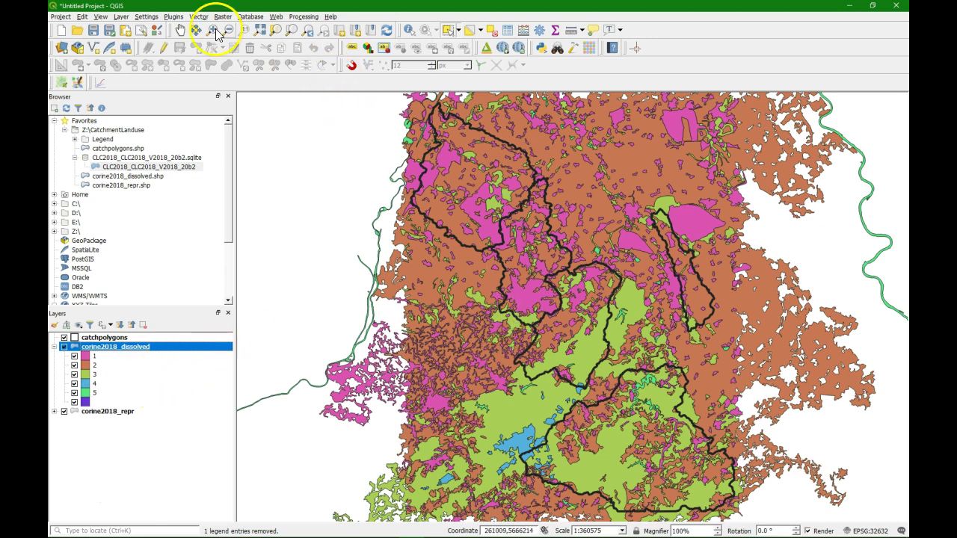
Set up a Buffer of catchpolygons with a distance of -0.001.
{"action": "left_click", "coordinate": [197, 18]}
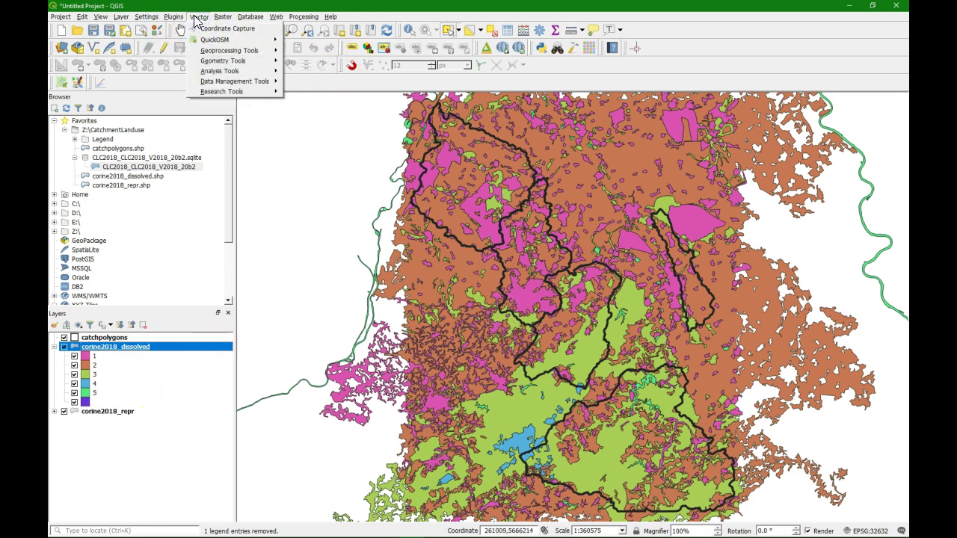
{"action": "mouse_move", "coordinate": [220, 53]}
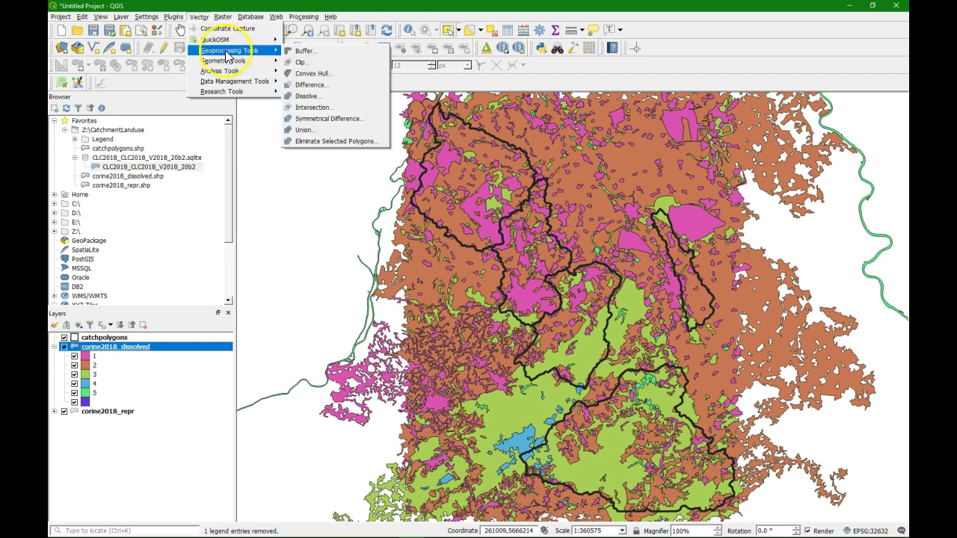
{"action": "left_click", "coordinate": [303, 50]}
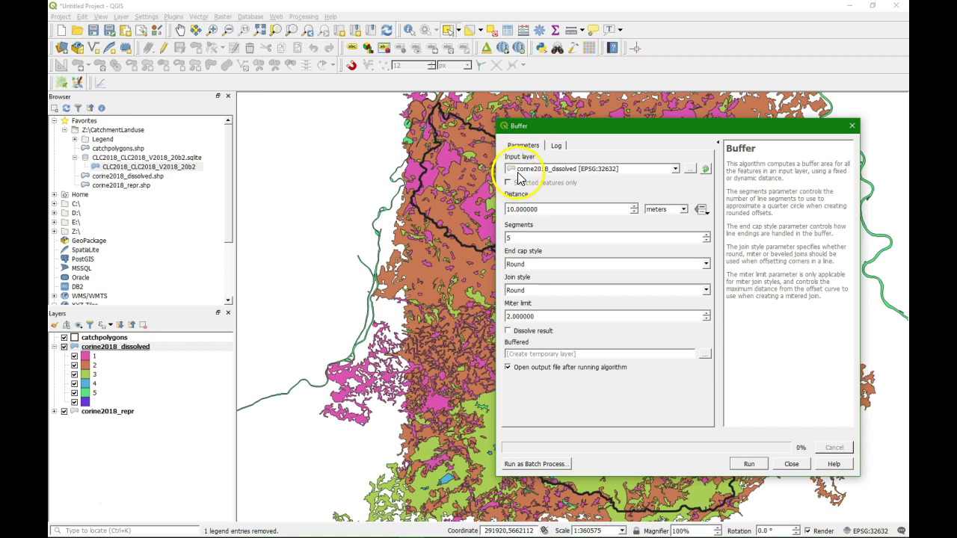
{"action": "left_click", "coordinate": [674, 168]}
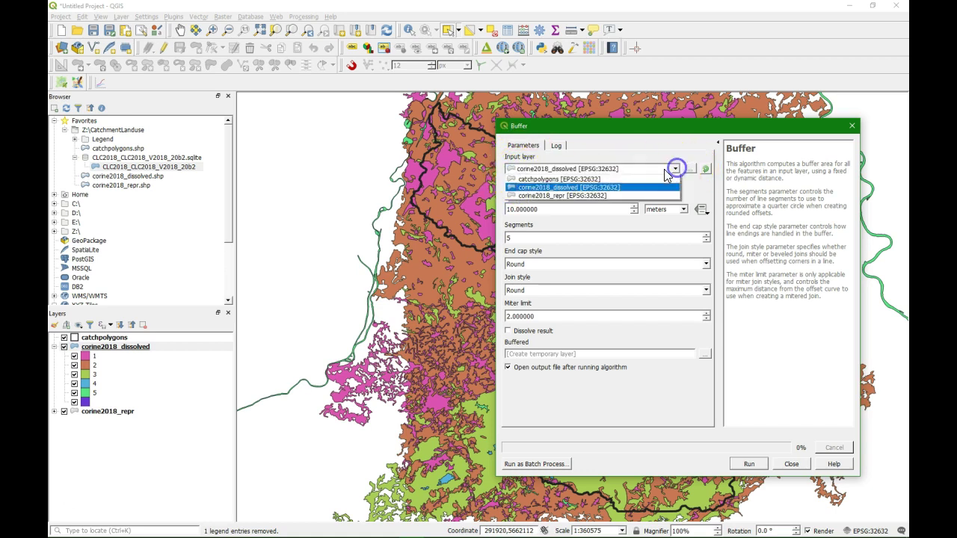
{"action": "left_click", "coordinate": [566, 179]}
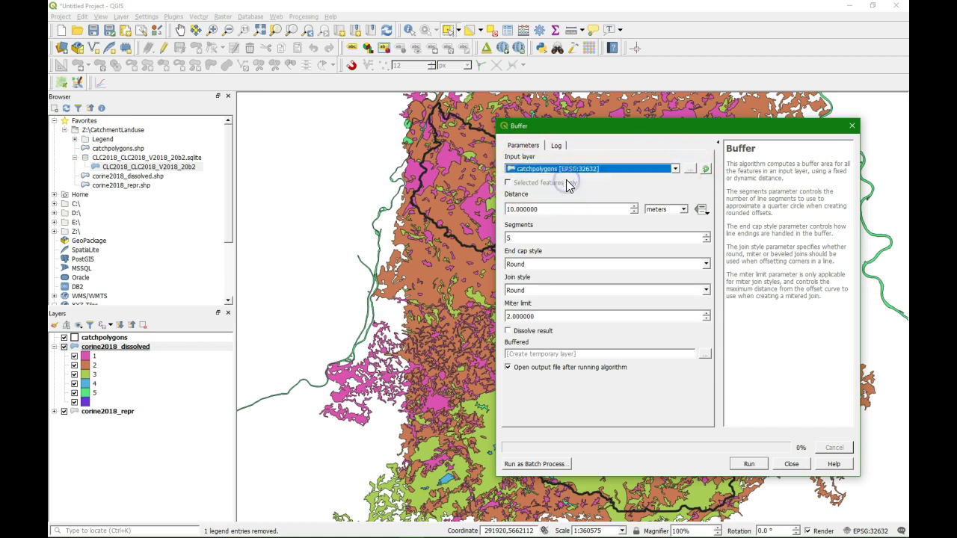
{"action": "left_click", "coordinate": [541, 210]}
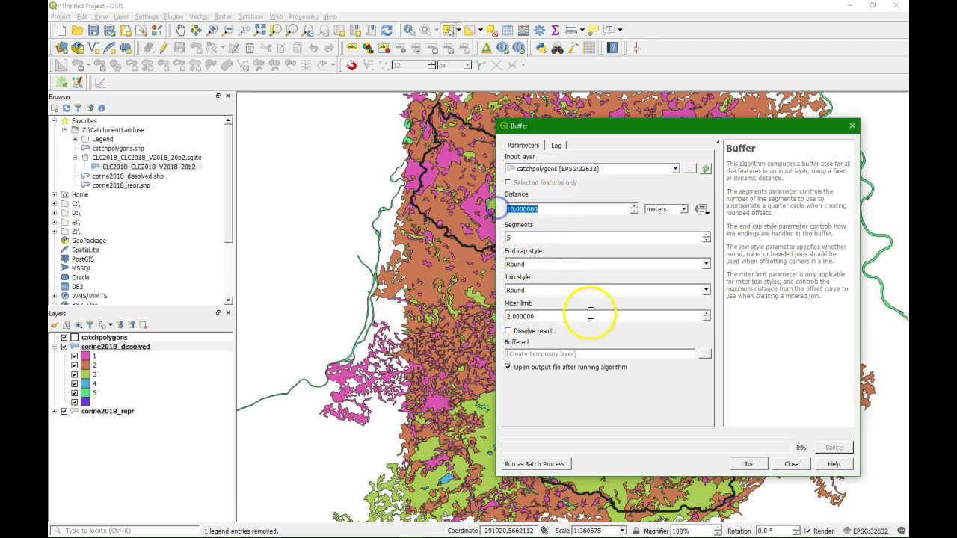
{"action": "type", "text": "-0"}
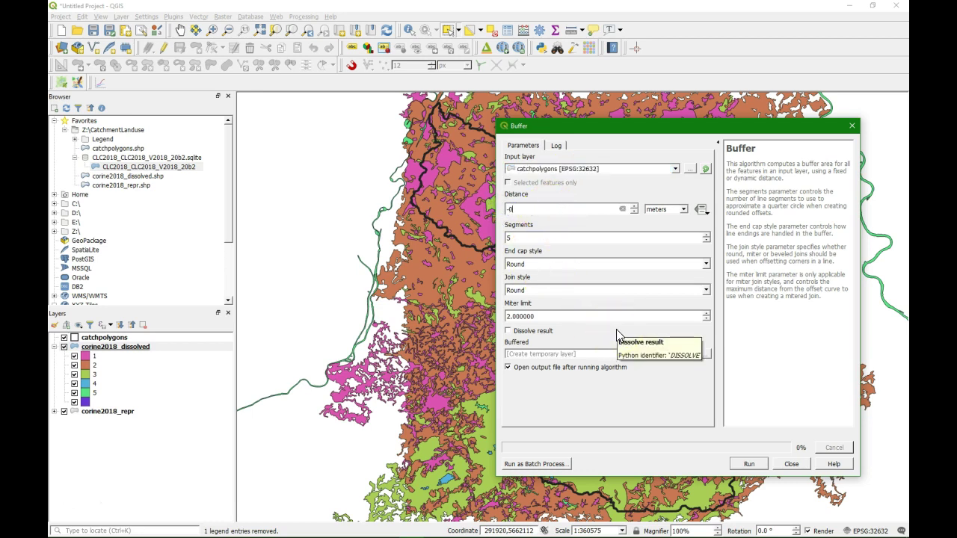
{"action": "type", "text": ".001"}
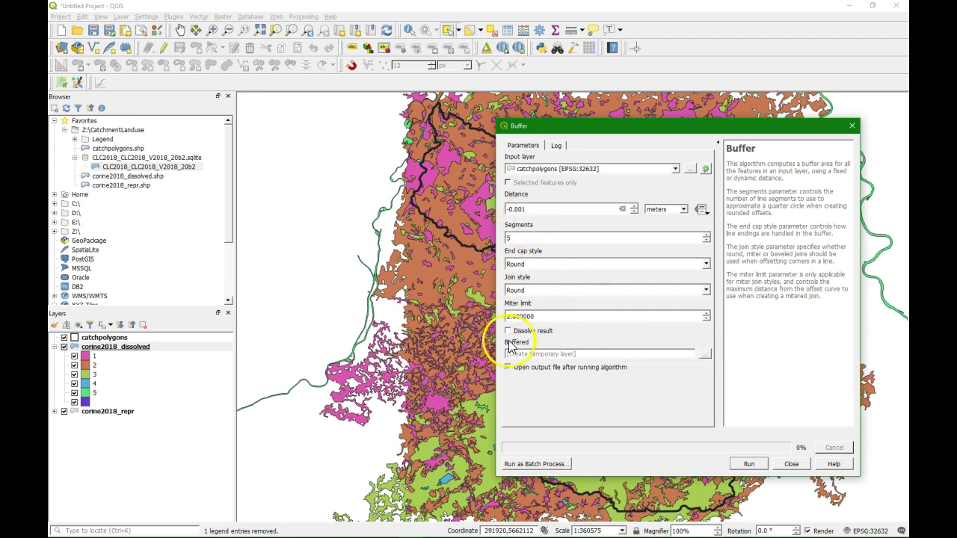
Save the buffer output as catchpoly_buffer, run it, and select the new layer.
{"action": "left_click", "coordinate": [704, 355]}
{"action": "left_click", "coordinate": [732, 373]}
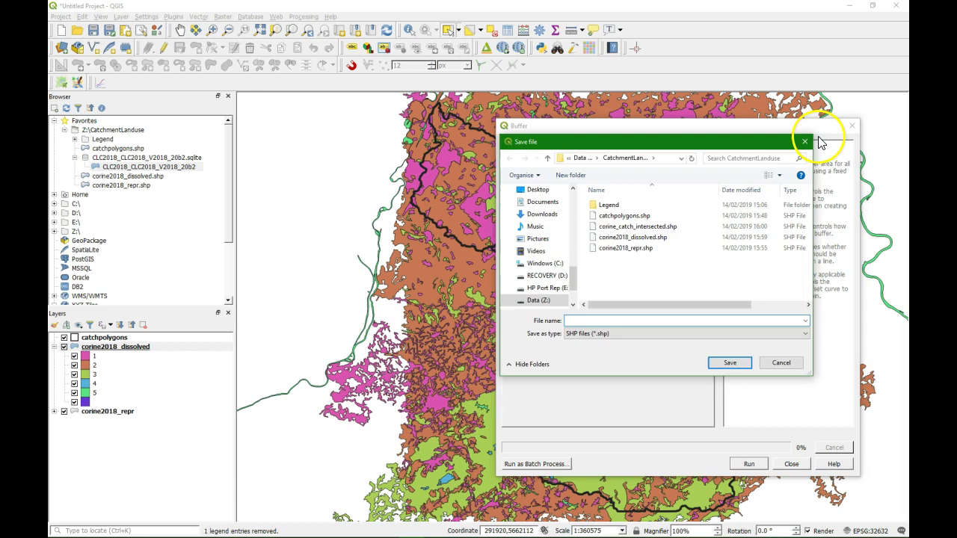
{"action": "type", "text": "catc"}
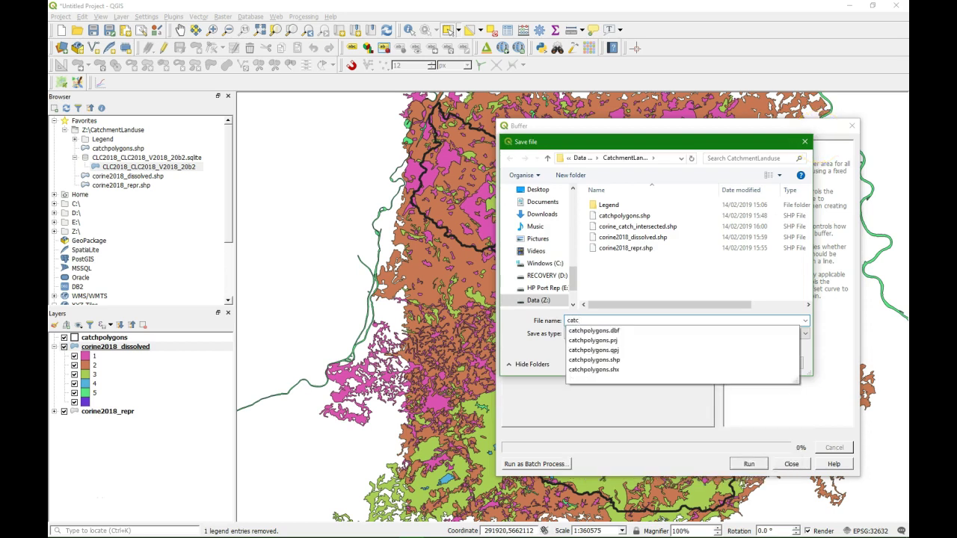
{"action": "type", "text": "hpoly_buffer"}
{"action": "left_click", "coordinate": [730, 363]}
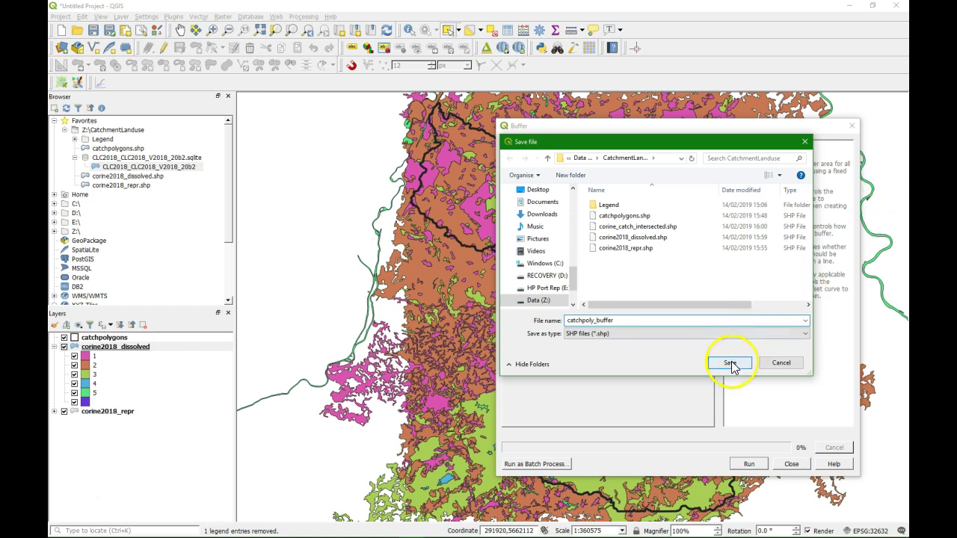
{"action": "left_click", "coordinate": [748, 463]}
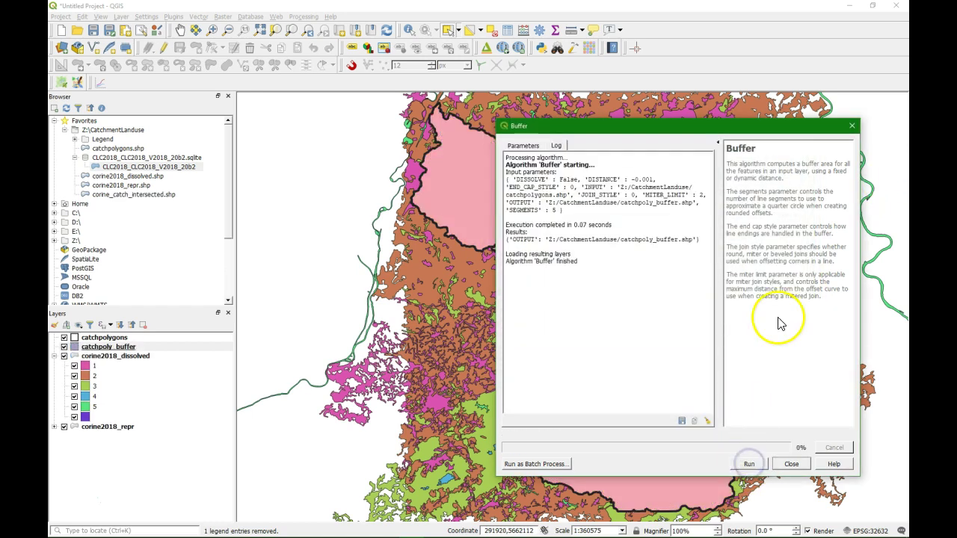
{"action": "left_click", "coordinate": [791, 464]}
{"action": "left_click", "coordinate": [147, 347]}
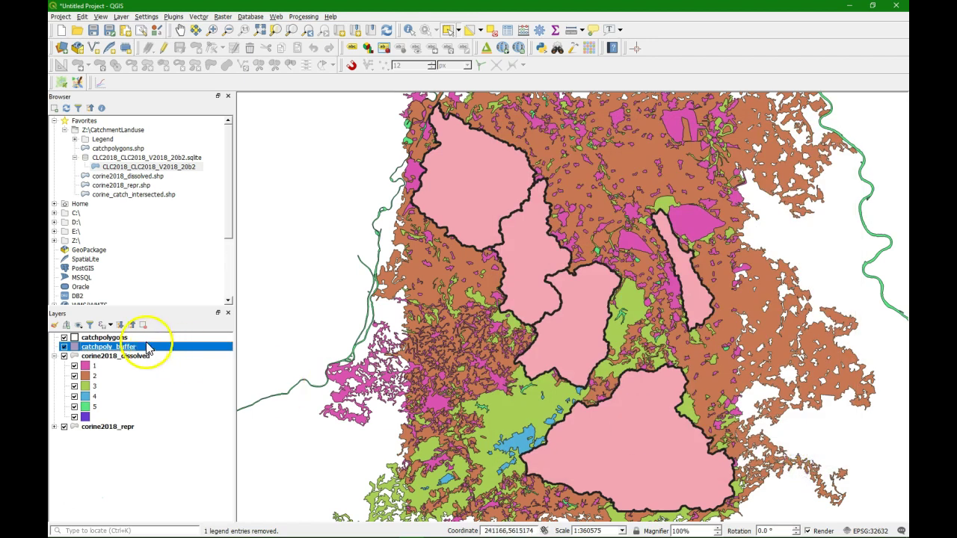
Copy the full catchpolygons style and paste it onto catchpoly_buffer.
{"action": "right_click", "coordinate": [101, 337]}
{"action": "mouse_move", "coordinate": [121, 321]}
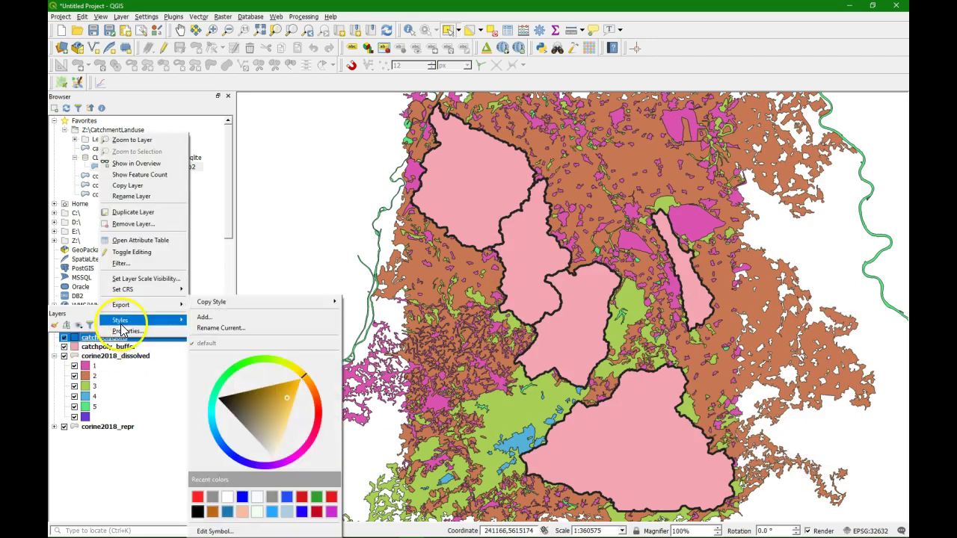
{"action": "mouse_move", "coordinate": [326, 308]}
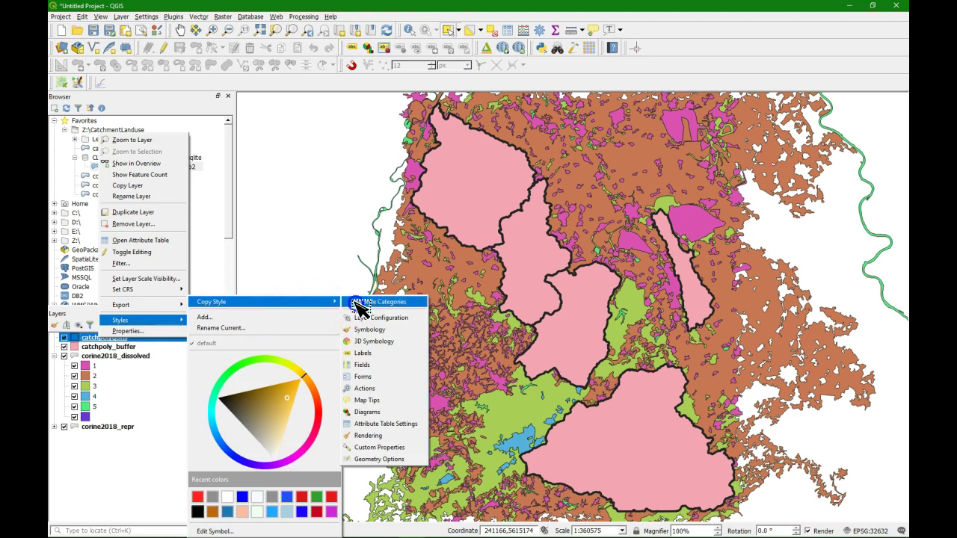
{"action": "left_click", "coordinate": [360, 302]}
{"action": "left_click", "coordinate": [92, 347]}
{"action": "right_click", "coordinate": [92, 347]}
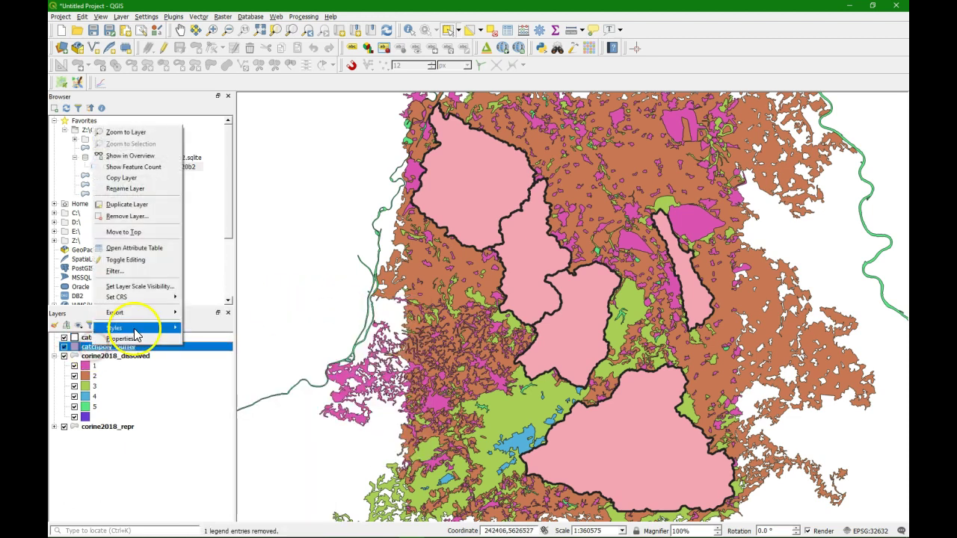
{"action": "mouse_move", "coordinate": [146, 327]}
{"action": "mouse_move", "coordinate": [260, 306]}
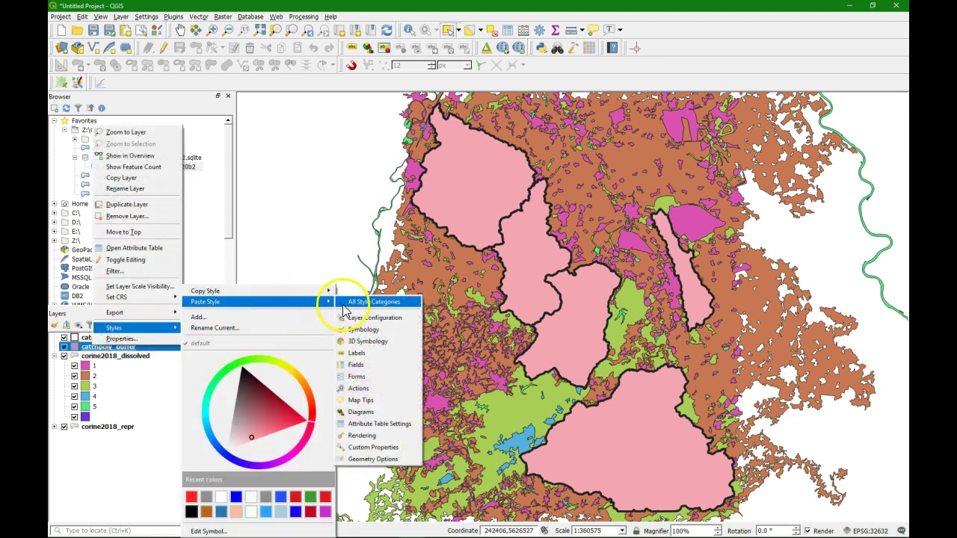
{"action": "left_click", "coordinate": [348, 302]}
Remove the catchpolygons layer from the project.
{"action": "left_click", "coordinate": [117, 338]}
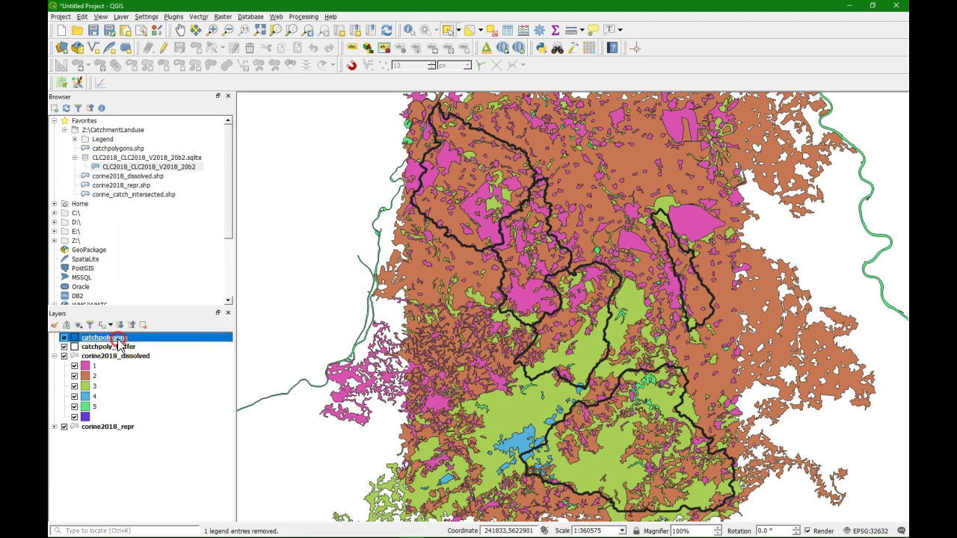
{"action": "right_click", "coordinate": [117, 341]}
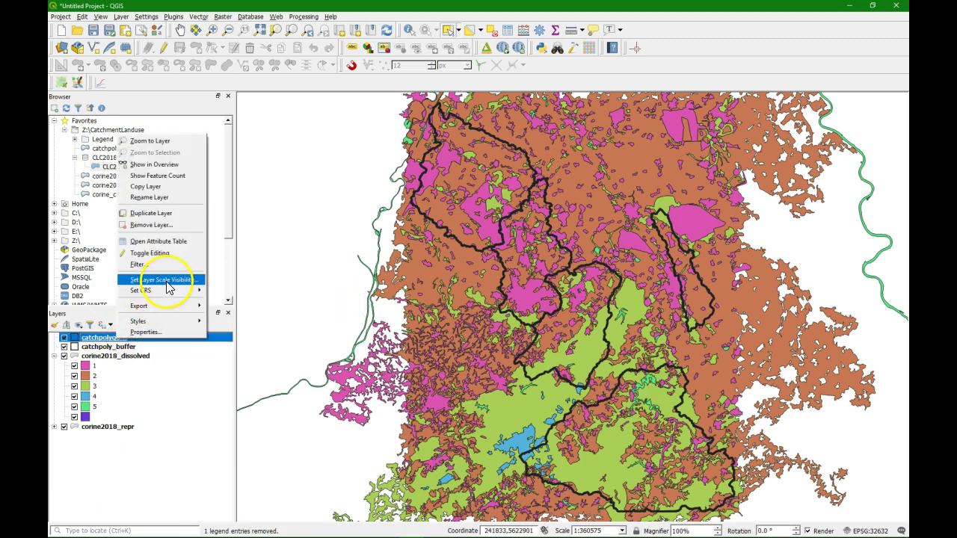
{"action": "left_click", "coordinate": [161, 224]}
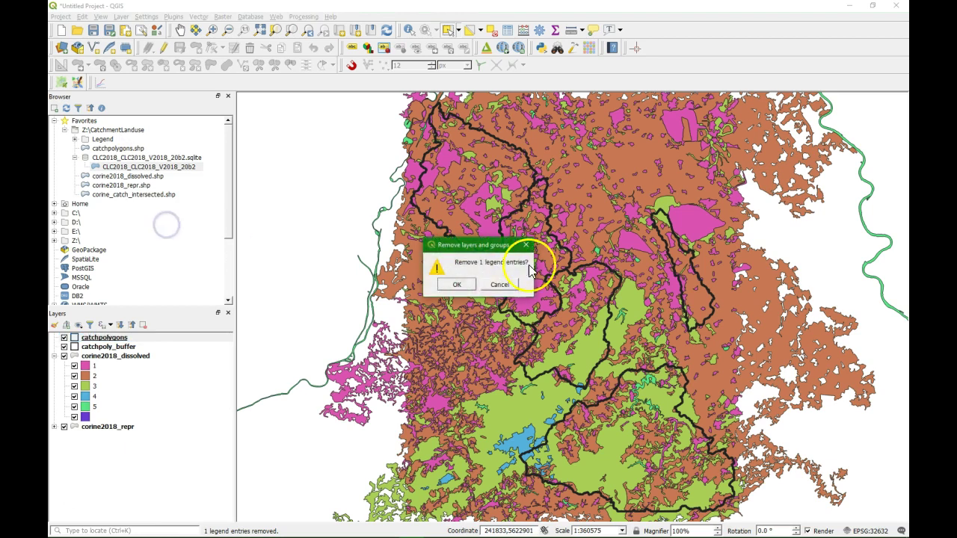
{"action": "left_click", "coordinate": [462, 286]}
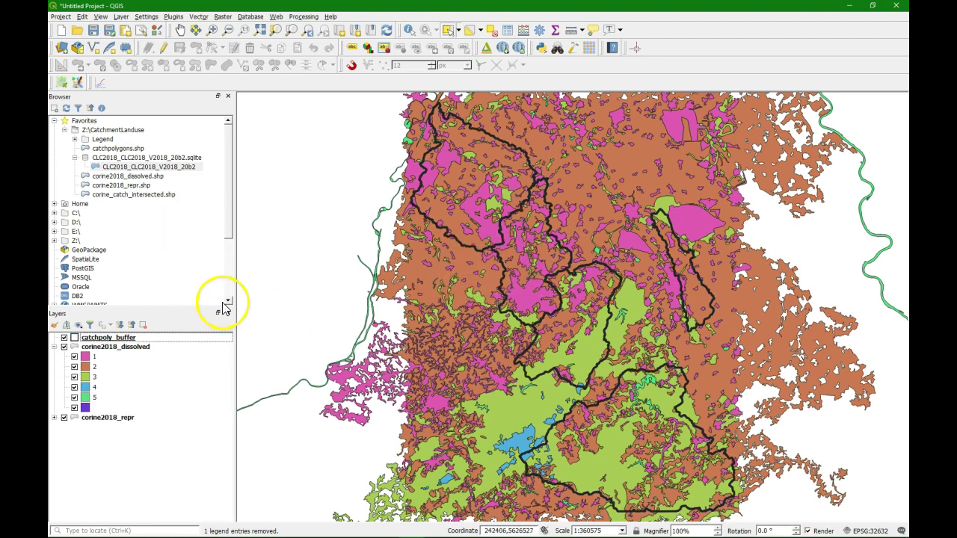
{"action": "left_click", "coordinate": [210, 16]}
Open the Intersection tool with corine2018_dissolved as the input layer.
{"action": "mouse_move", "coordinate": [242, 52]}
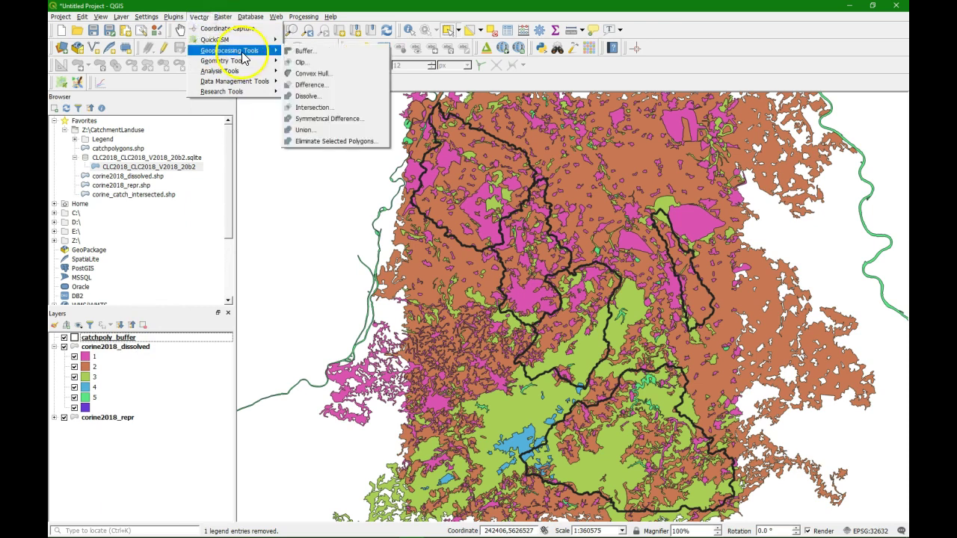
{"action": "left_click", "coordinate": [314, 107]}
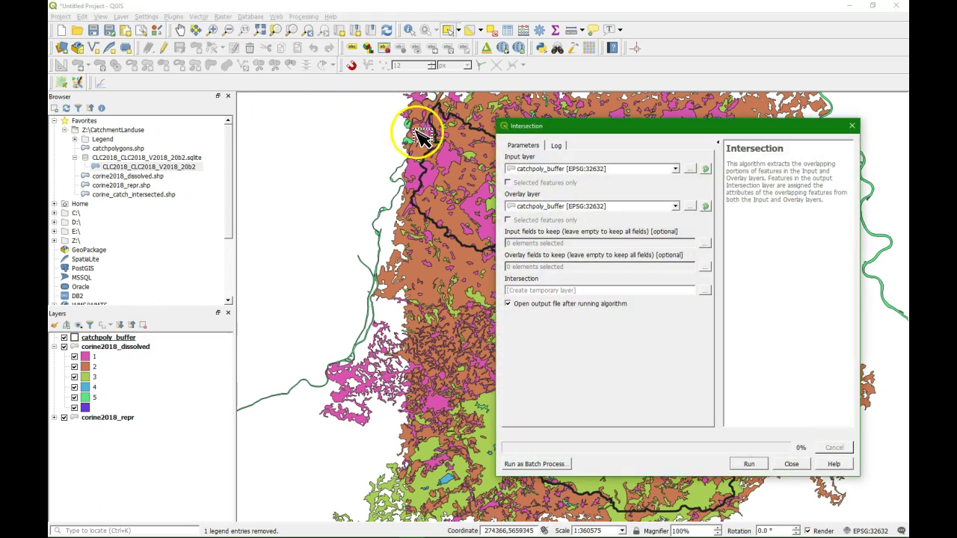
{"action": "left_click", "coordinate": [676, 169]}
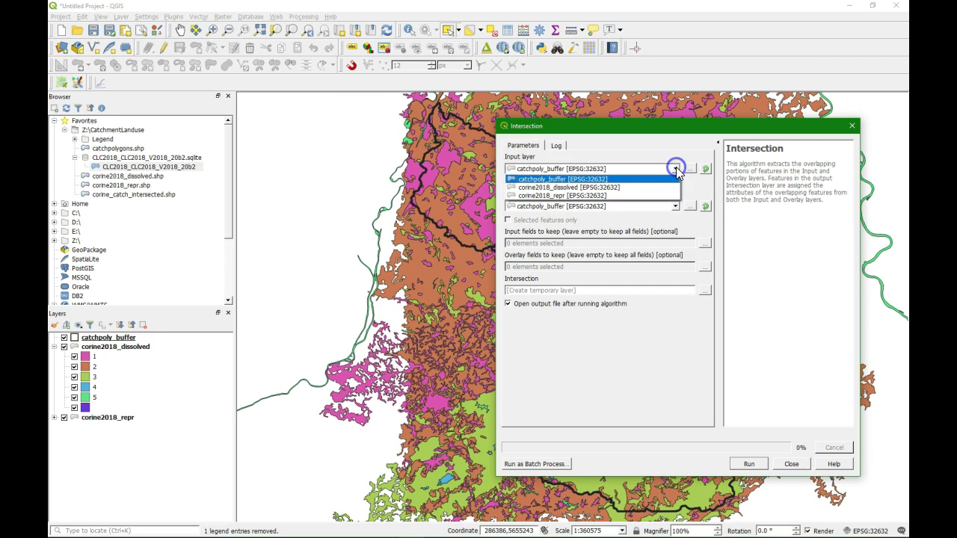
{"action": "left_click", "coordinate": [549, 187]}
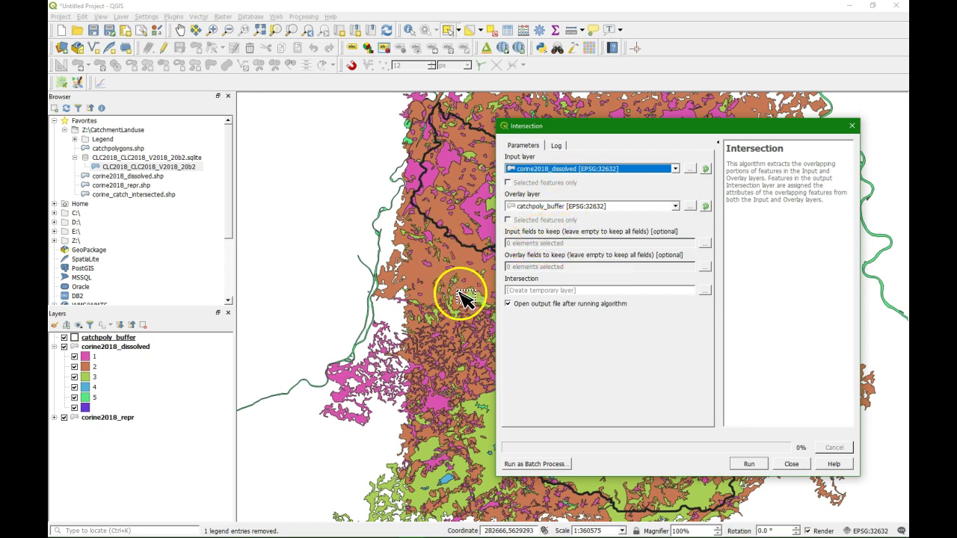
Save the output as corine_catch_intersected_cor.shp and run the intersection.
{"action": "left_click", "coordinate": [705, 290]}
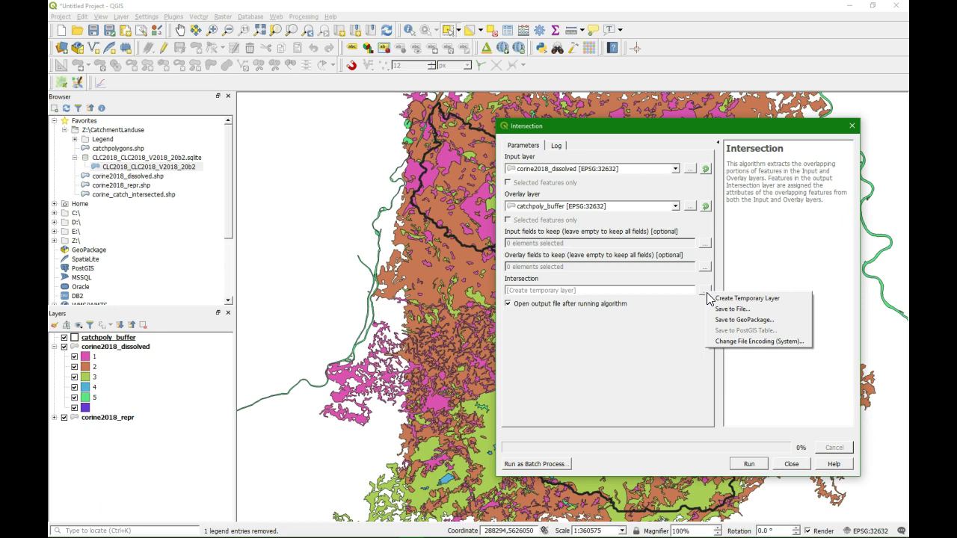
{"action": "left_click", "coordinate": [733, 308]}
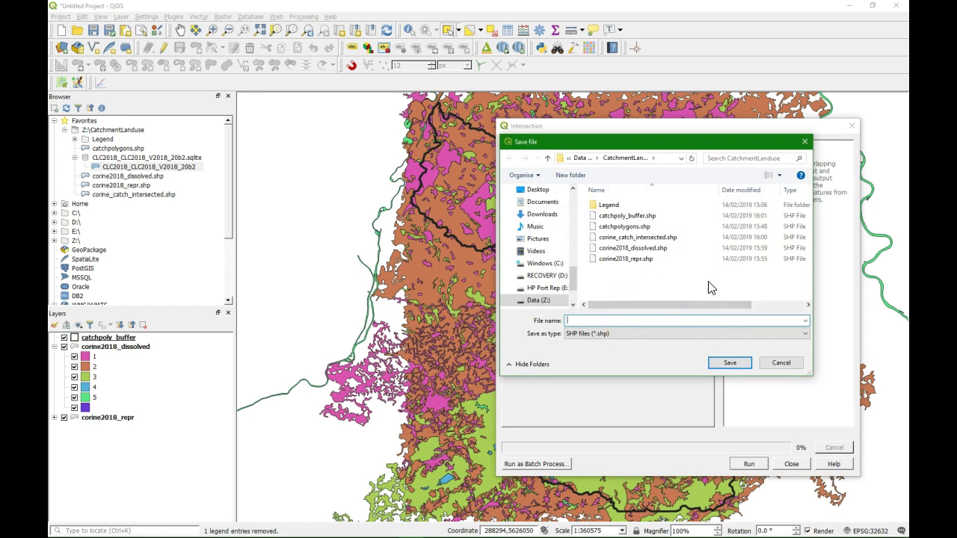
{"action": "type", "text": "corin"}
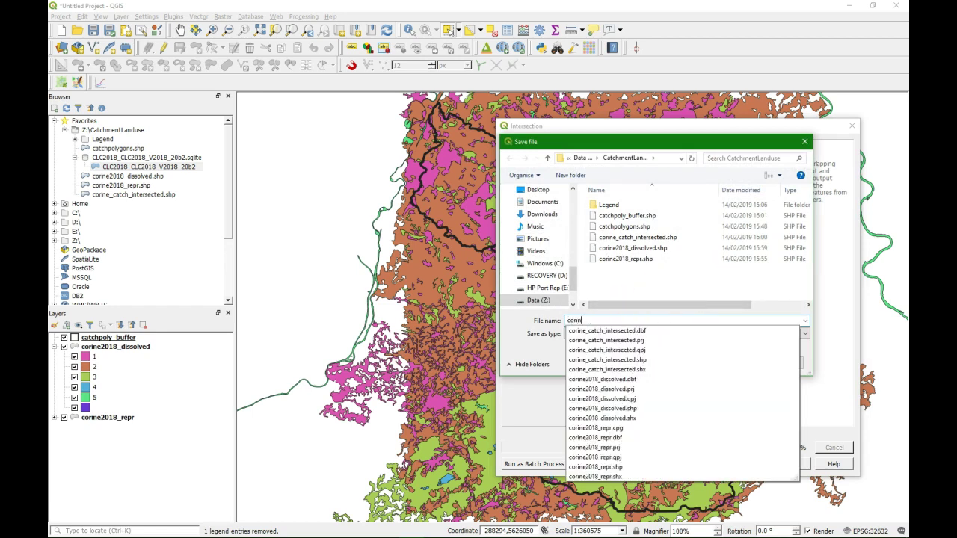
{"action": "type", "text": "e_catch_interse"}
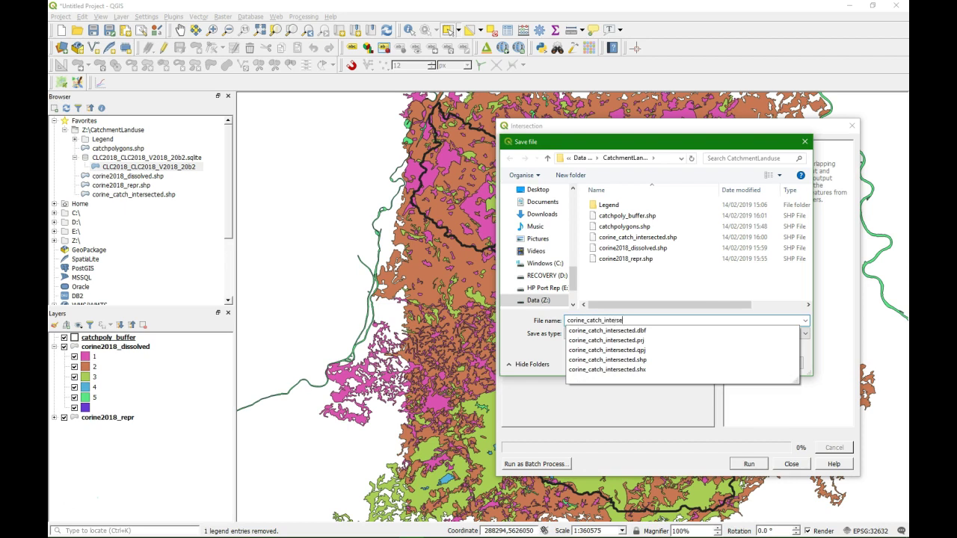
{"action": "type", "text": "cted_cor"}
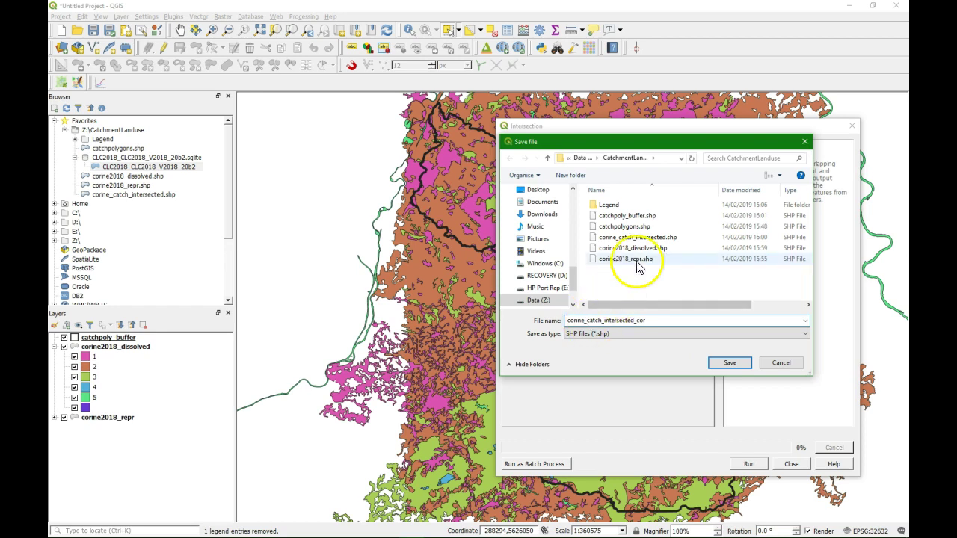
{"action": "left_click", "coordinate": [724, 369]}
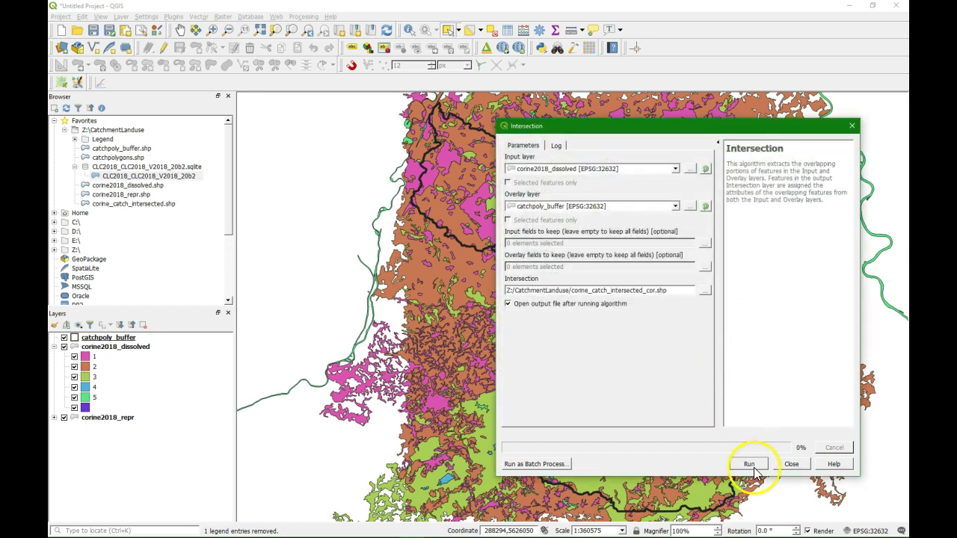
{"action": "left_click", "coordinate": [749, 464]}
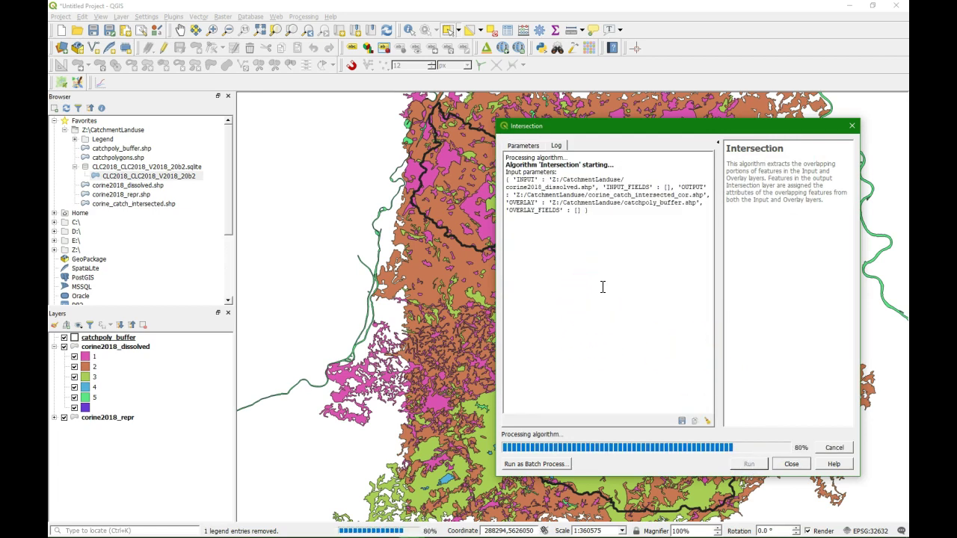
Close the finished Intersection dialog and hide the corine2018_dissolved and corine2018_repr layers.
{"action": "left_click", "coordinate": [790, 464]}
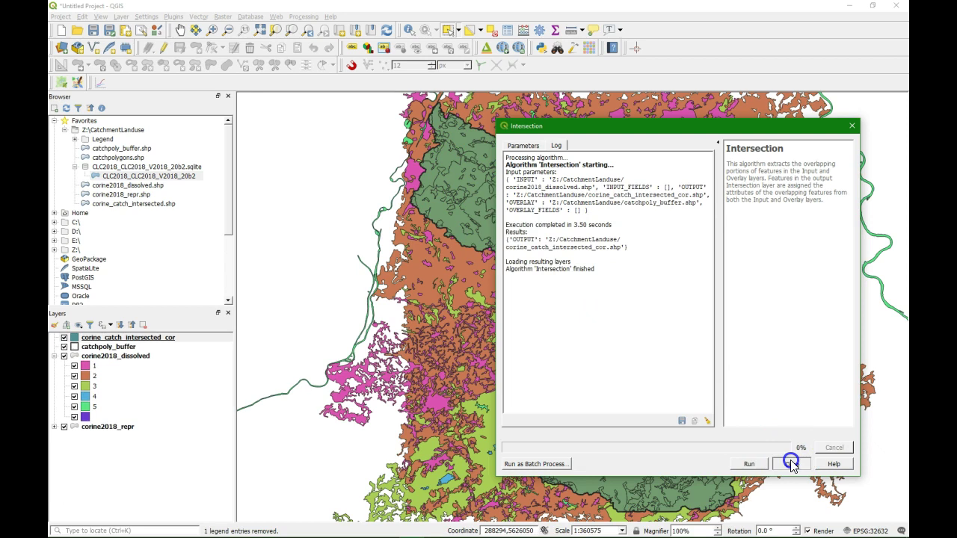
{"action": "left_click", "coordinate": [65, 356]}
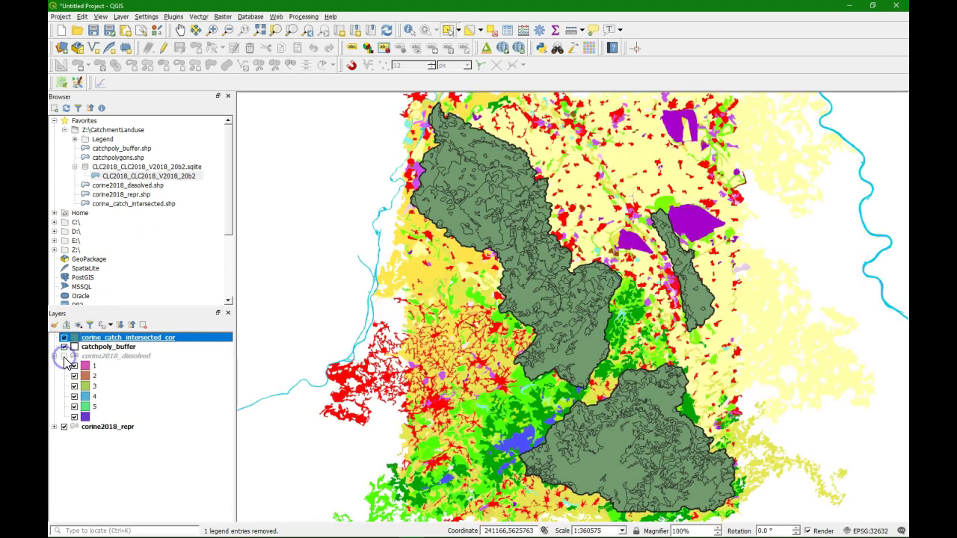
{"action": "left_click", "coordinate": [64, 427]}
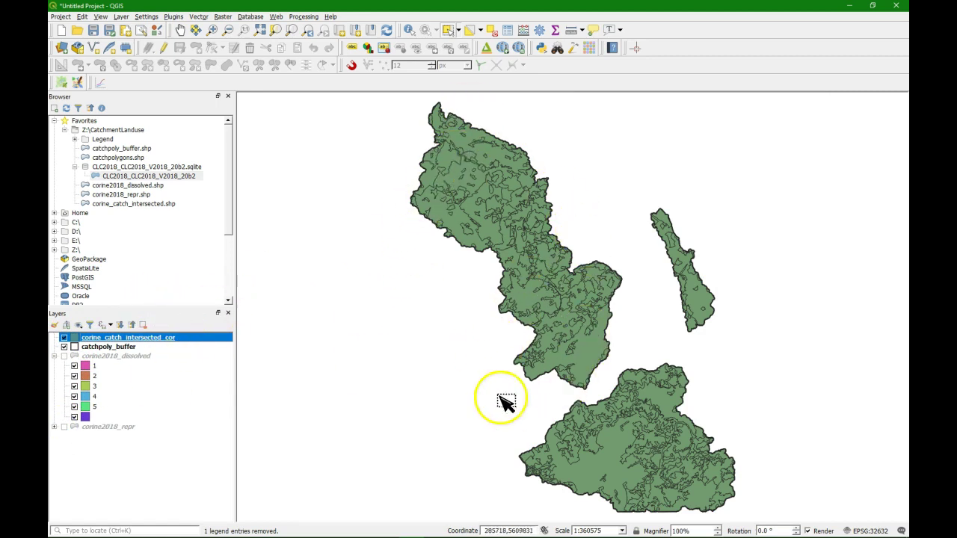
Copy all style categories from corine2018_dissolved and paste them onto corine_catch_intersected_cor.
{"action": "right_click", "coordinate": [98, 356]}
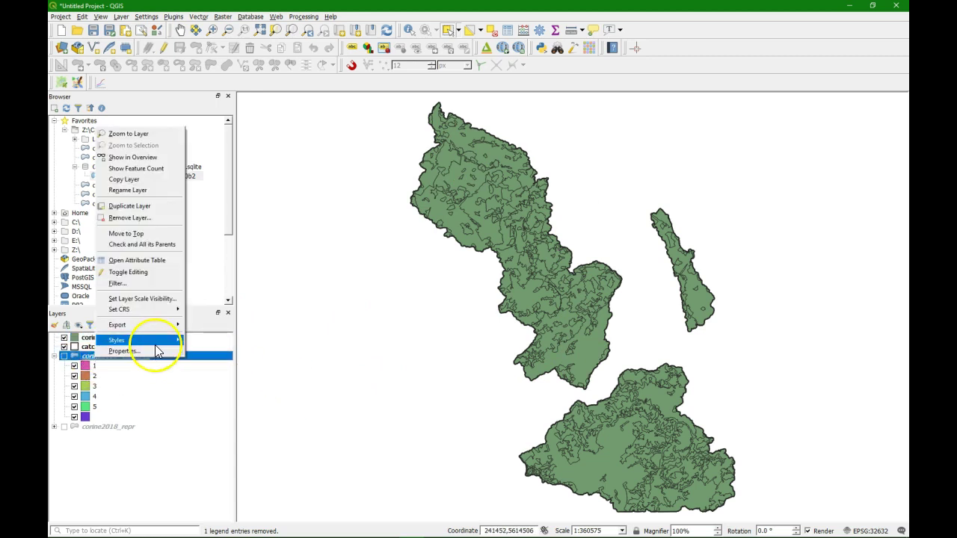
{"action": "mouse_move", "coordinate": [153, 341]}
{"action": "mouse_move", "coordinate": [205, 341]}
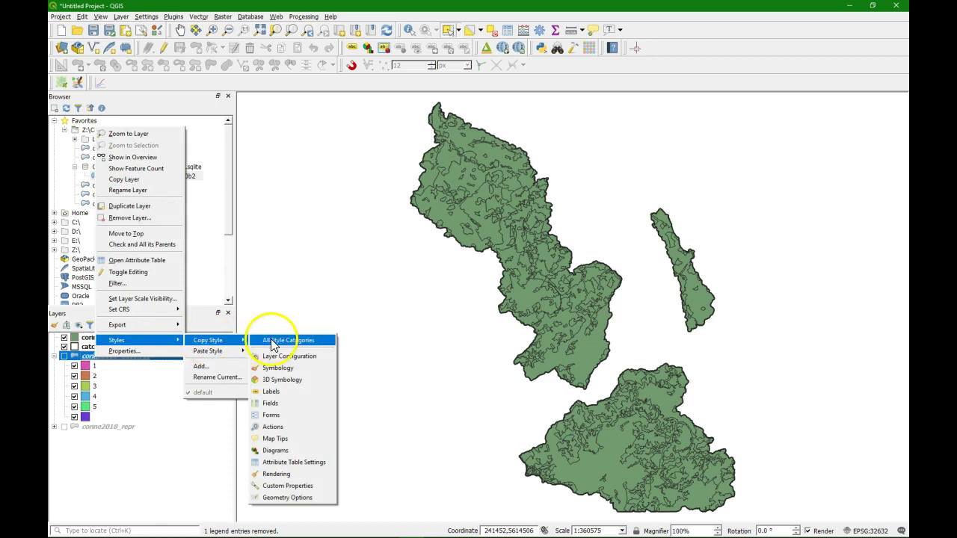
{"action": "left_click", "coordinate": [287, 340]}
{"action": "left_click", "coordinate": [120, 337]}
{"action": "right_click", "coordinate": [126, 337]}
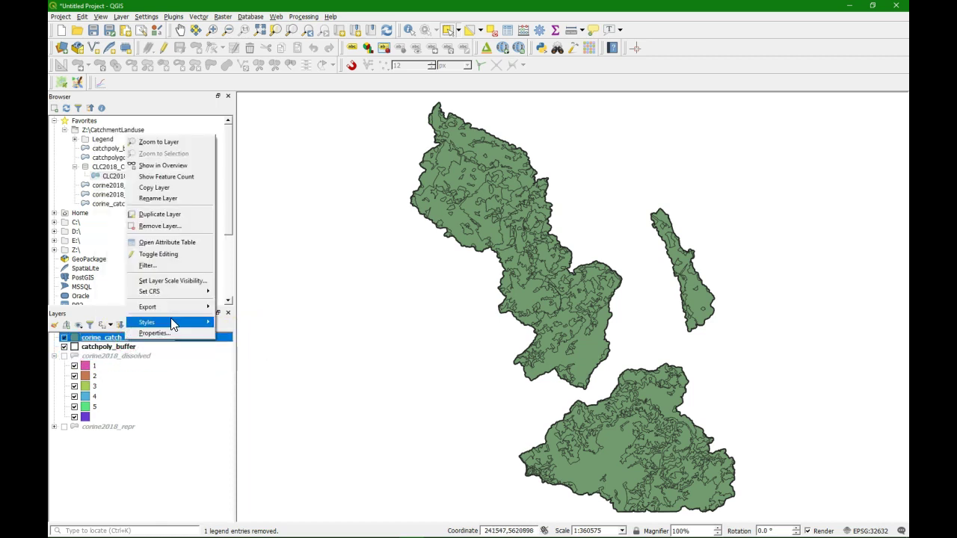
{"action": "mouse_move", "coordinate": [172, 324]}
{"action": "mouse_move", "coordinate": [274, 301]}
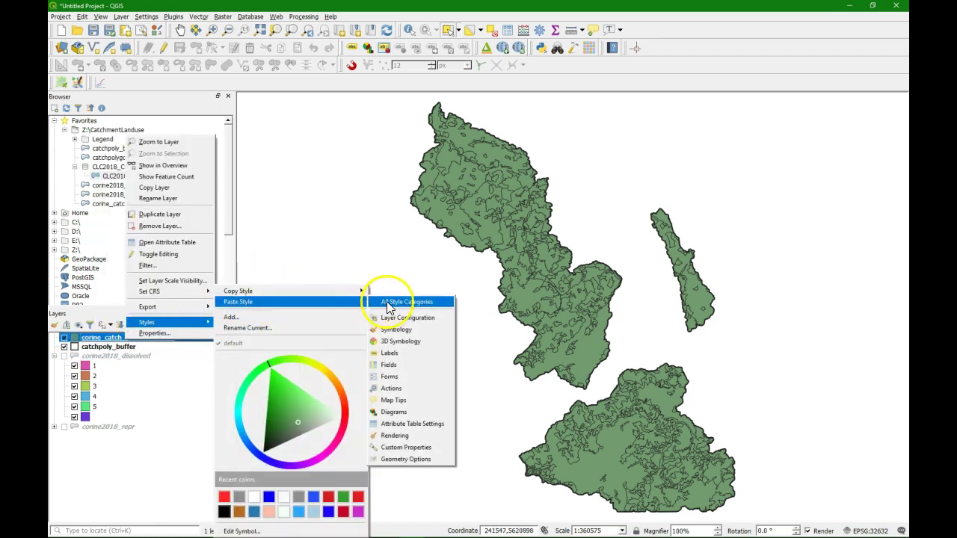
{"action": "left_click", "coordinate": [388, 308]}
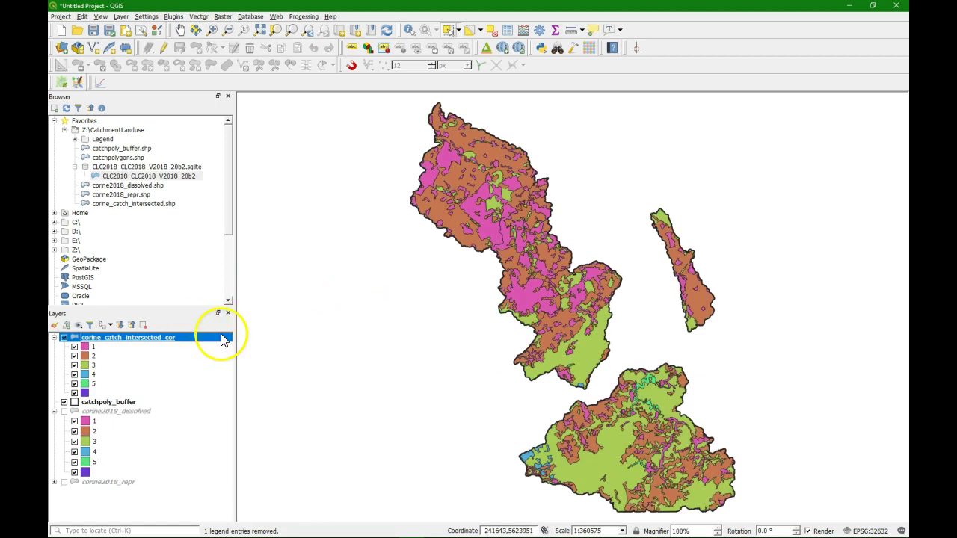
{"action": "right_click", "coordinate": [104, 341]}
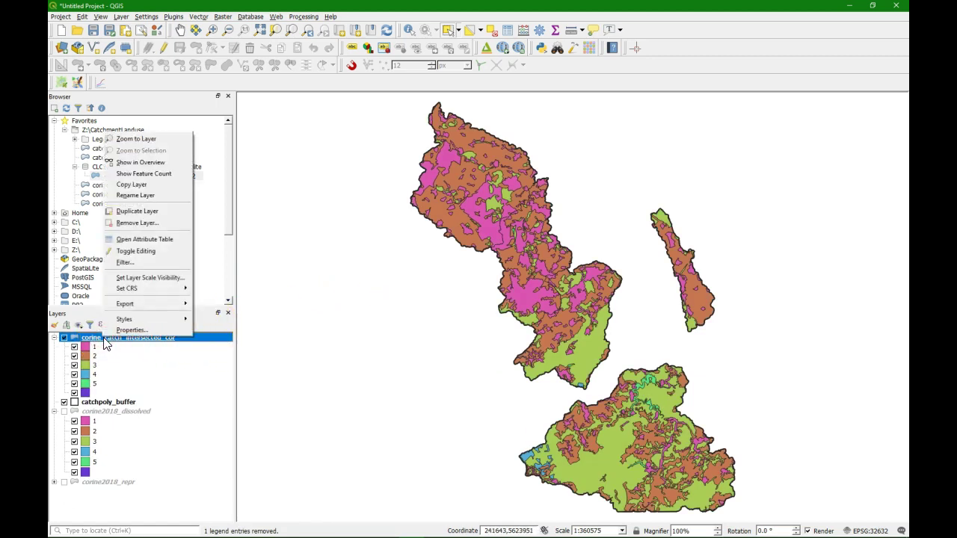
Open corine_catch_intersected_cor's attribute table, move and widen it, and enable editing.
{"action": "left_click", "coordinate": [149, 239]}
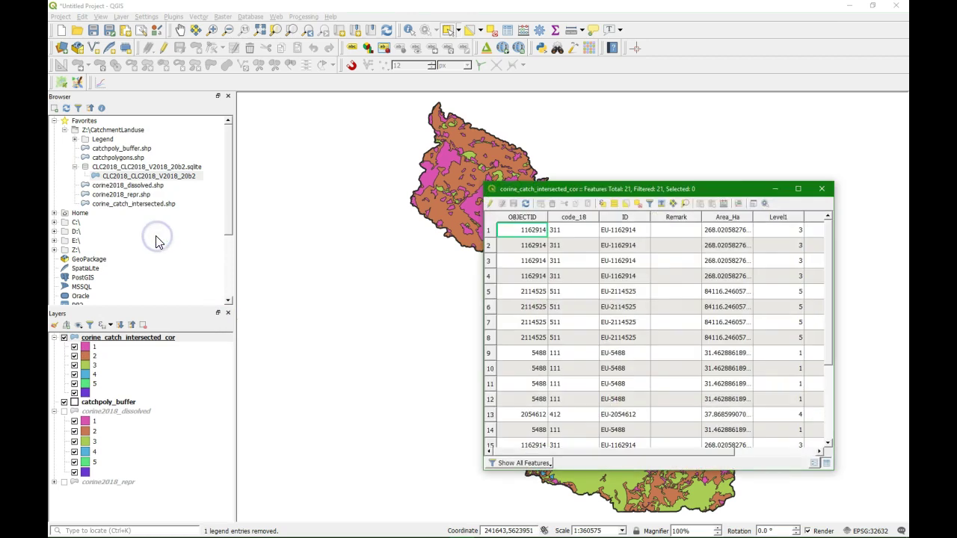
{"action": "left_click_drag", "start_coordinate": [735, 191], "coordinate": [326, 154]}
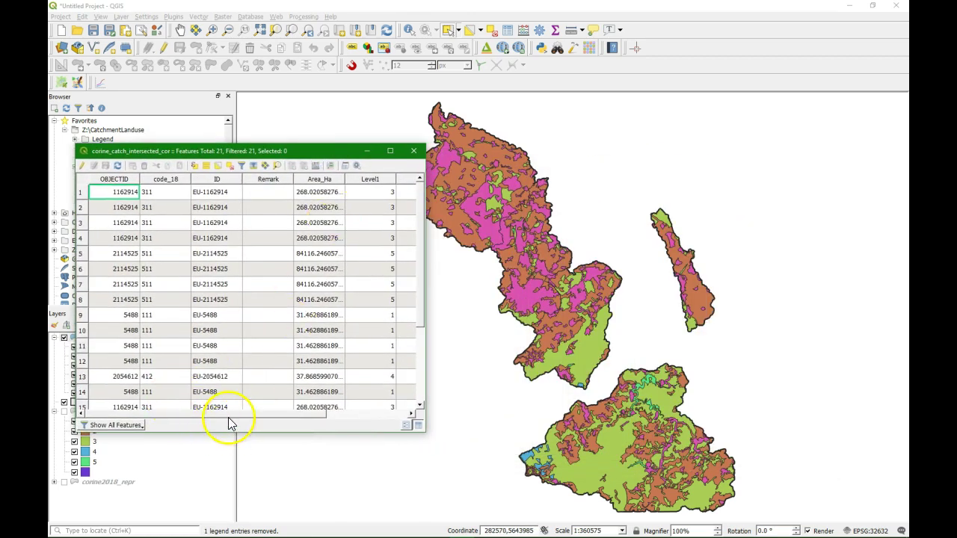
{"action": "left_click_drag", "start_coordinate": [233, 415], "coordinate": [399, 415]}
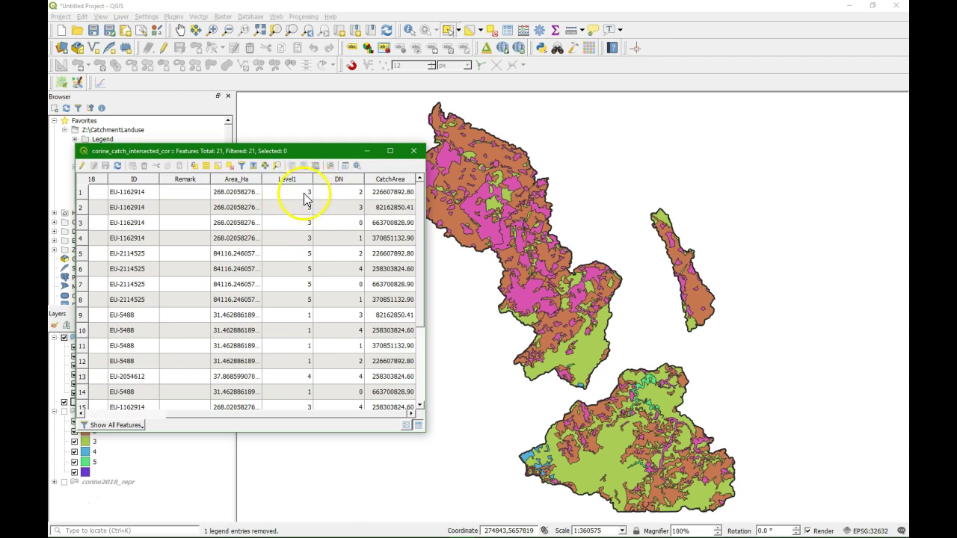
{"action": "left_click_drag", "start_coordinate": [425, 230], "coordinate": [553, 234]}
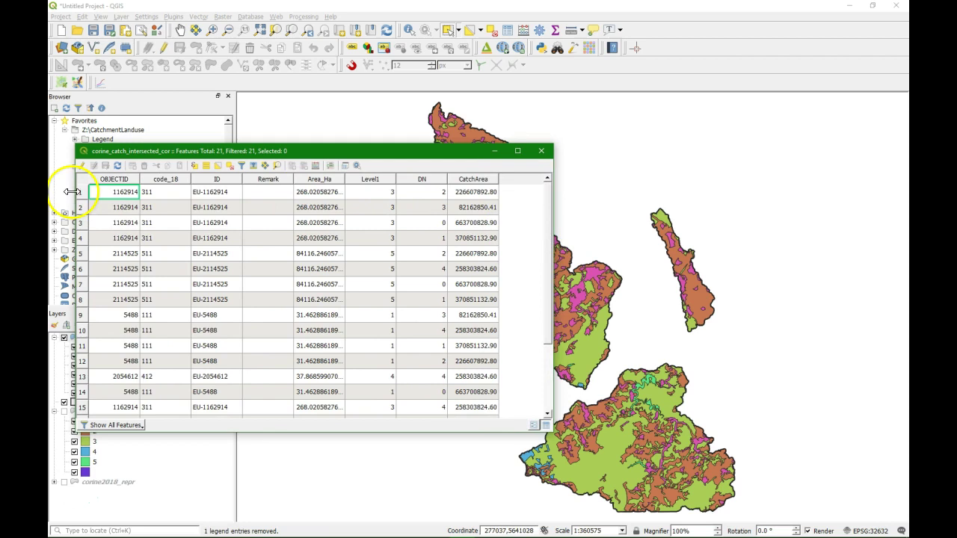
{"action": "left_click_drag", "start_coordinate": [323, 152], "coordinate": [444, 202]}
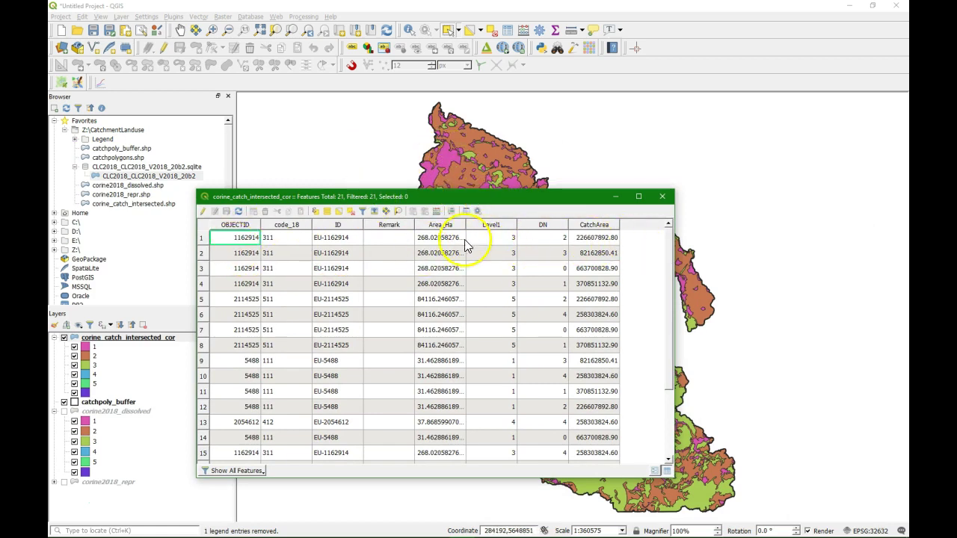
{"action": "left_click", "coordinate": [202, 214]}
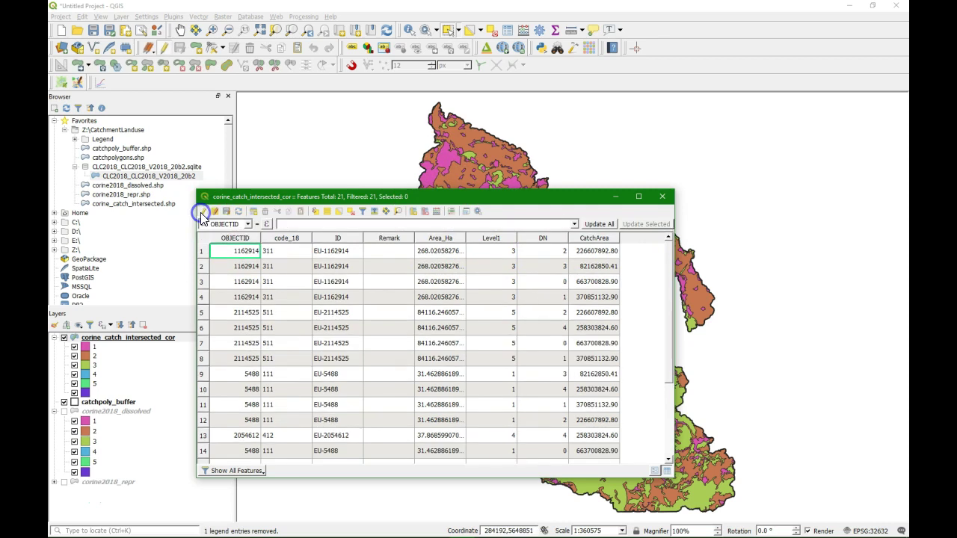
Add a ClassArea field of type decimal number with length 10.
{"action": "left_click", "coordinate": [425, 212]}
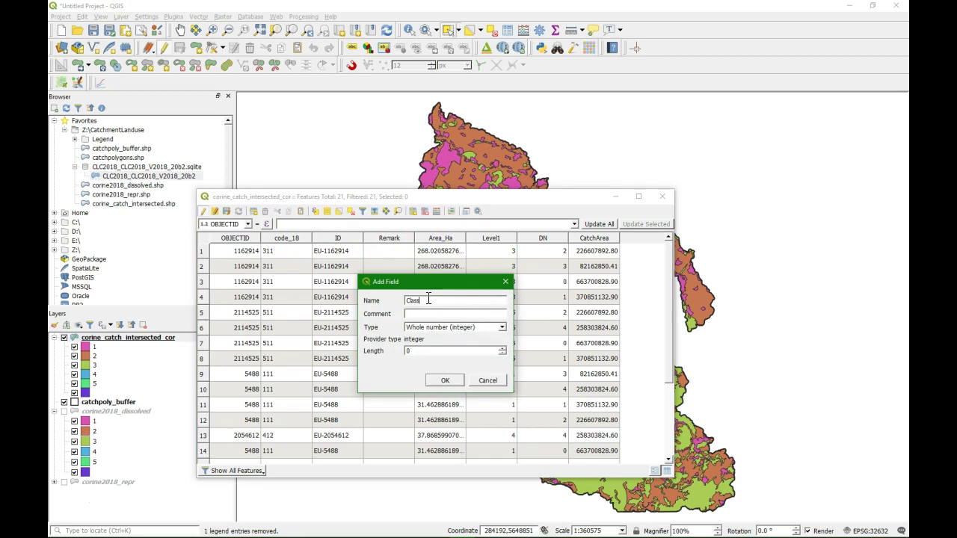
{"action": "left_click", "coordinate": [502, 327]}
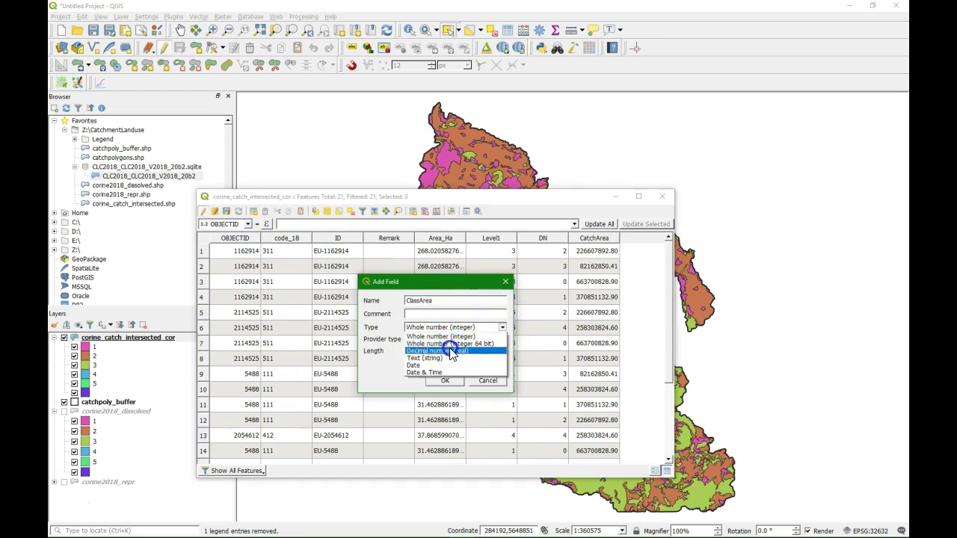
{"action": "left_click", "coordinate": [441, 350]}
{"action": "type", "text": "10"}
{"action": "left_click", "coordinate": [418, 364]}
{"action": "left_click", "coordinate": [444, 380]}
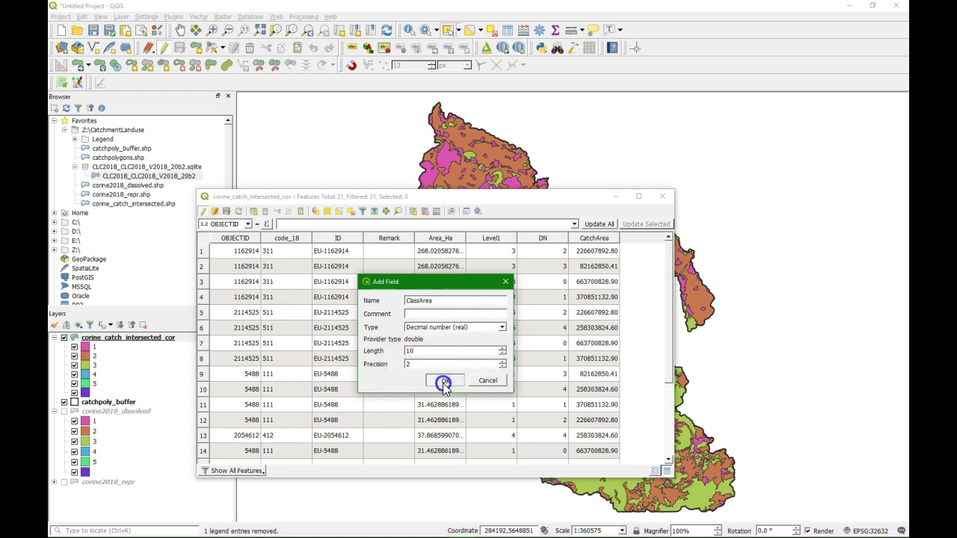
Fill ClassArea with each feature's $area and widen the table to show it.
{"action": "left_click", "coordinate": [247, 224]}
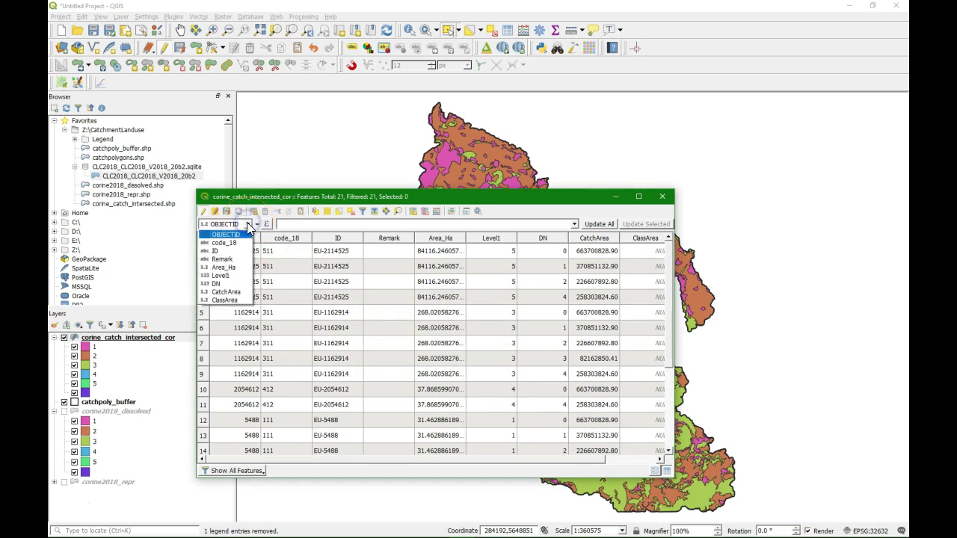
{"action": "left_click", "coordinate": [216, 300]}
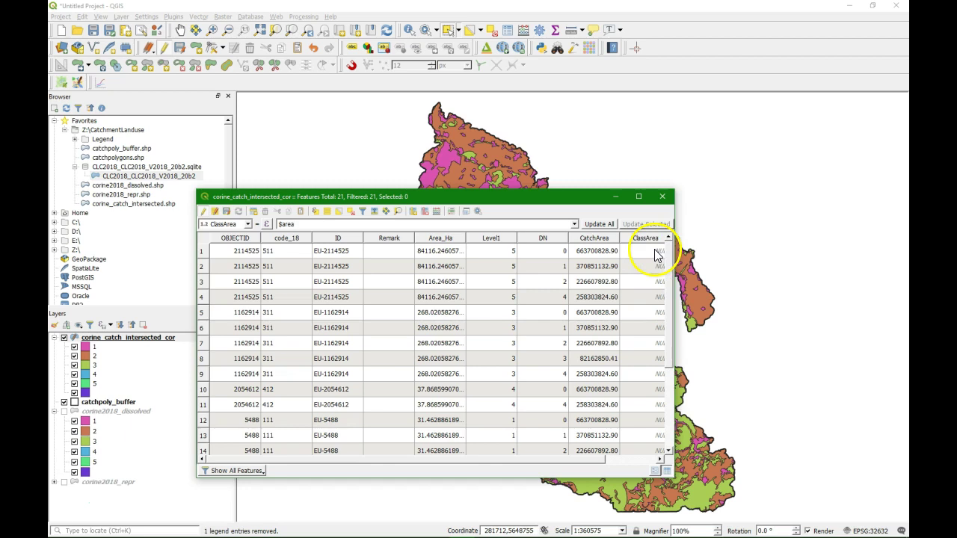
{"action": "left_click", "coordinate": [599, 224]}
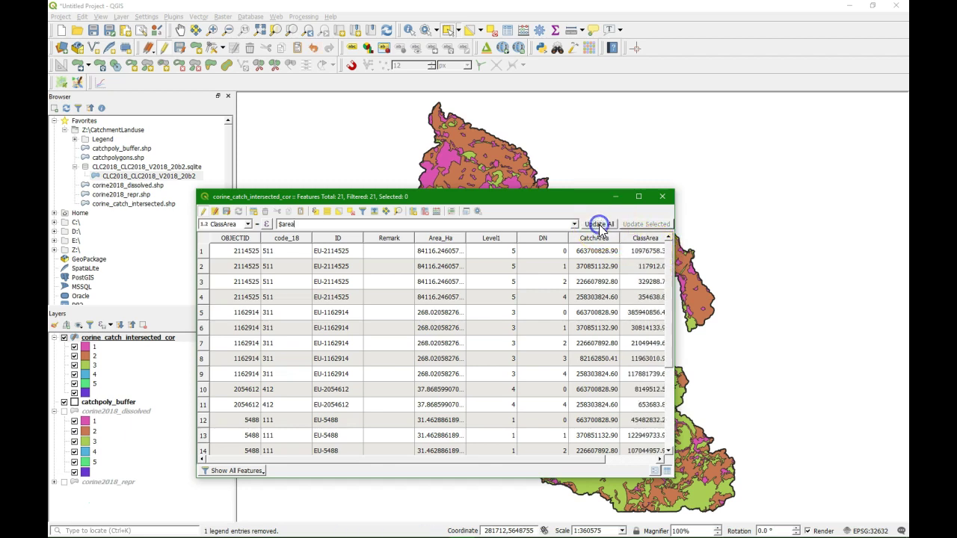
{"action": "left_click_drag", "start_coordinate": [674, 277], "coordinate": [804, 283]}
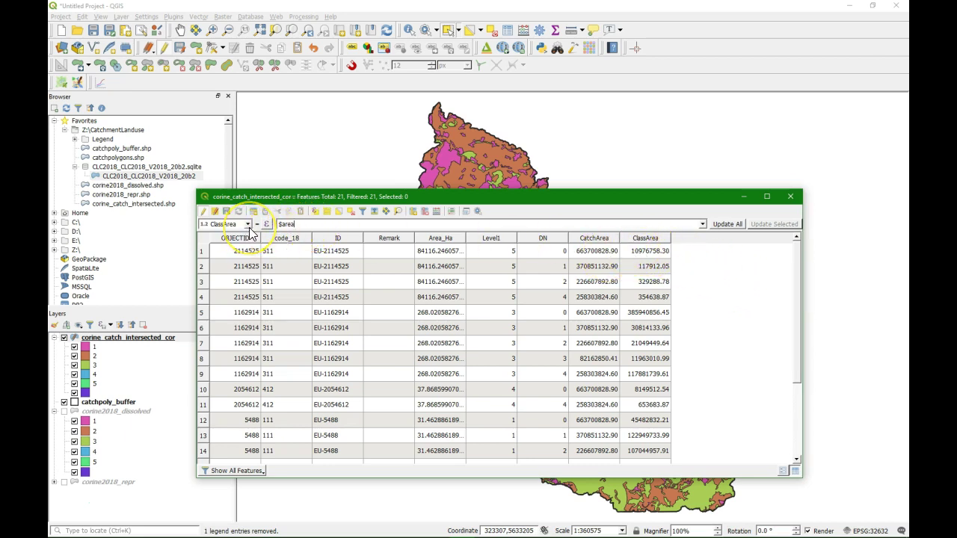
Create a Percentage decimal field with length 4 and precision 1.
{"action": "left_click", "coordinate": [412, 210]}
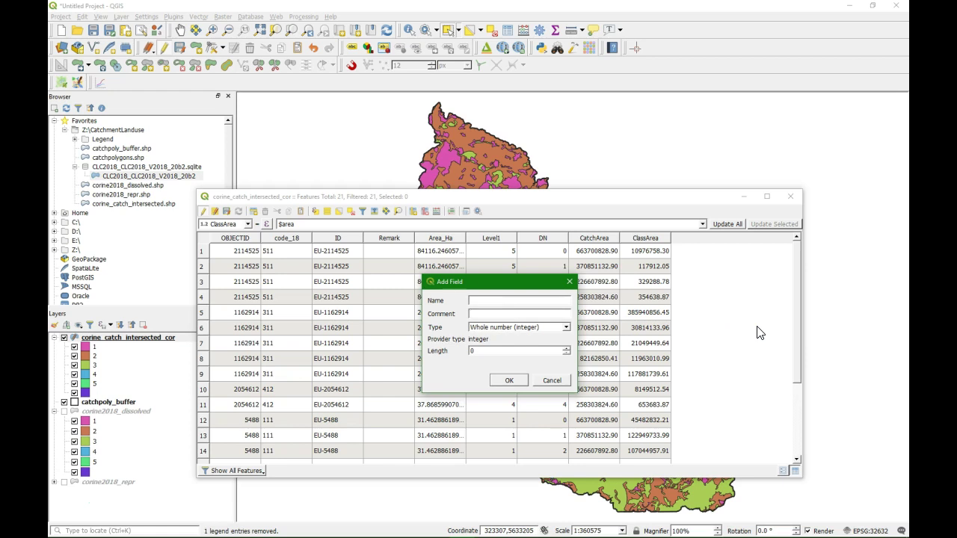
{"action": "left_click", "coordinate": [554, 299]}
{"action": "type", "text": "Percentage"}
{"action": "left_click", "coordinate": [527, 326]}
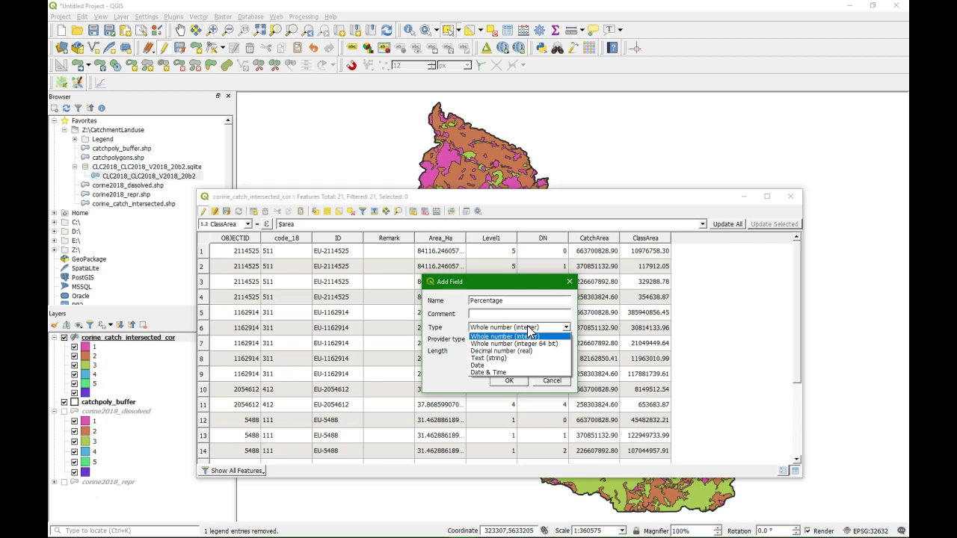
{"action": "left_click", "coordinate": [504, 351]}
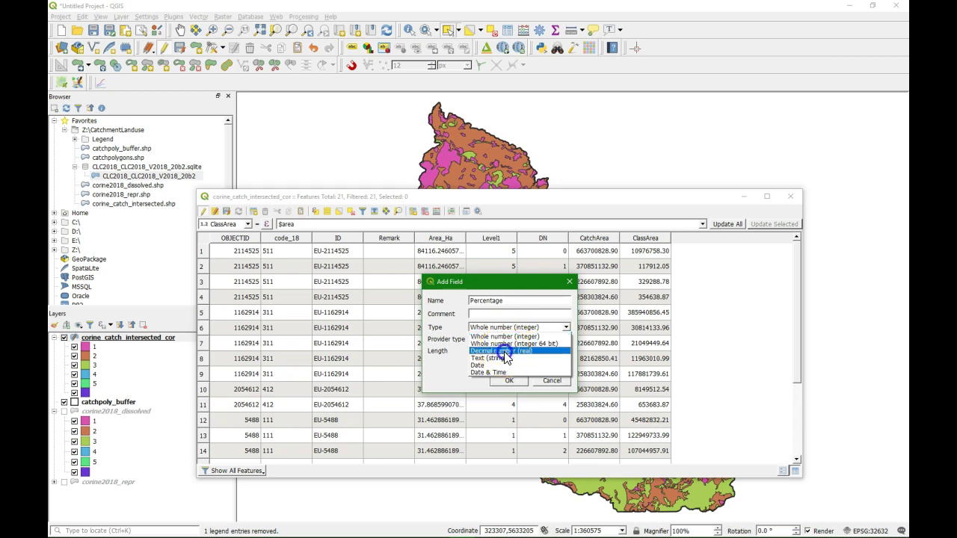
{"action": "left_click", "coordinate": [464, 350]}
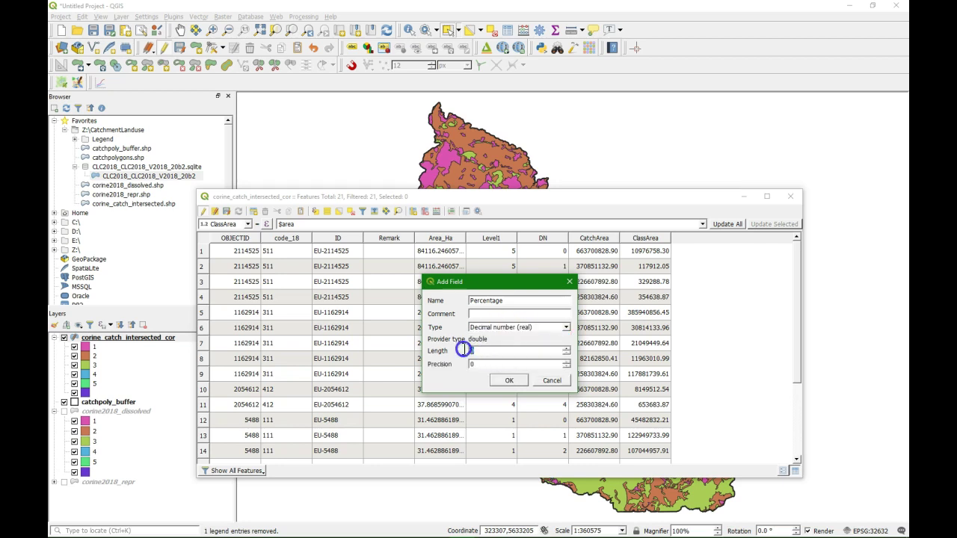
{"action": "left_click", "coordinate": [497, 350]}
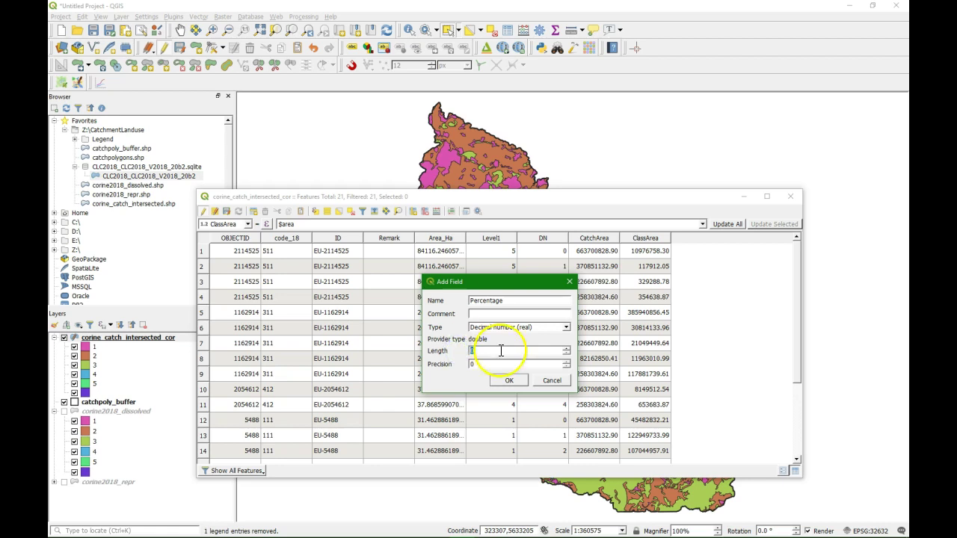
{"action": "type", "text": "4"}
{"action": "left_click", "coordinate": [468, 364]}
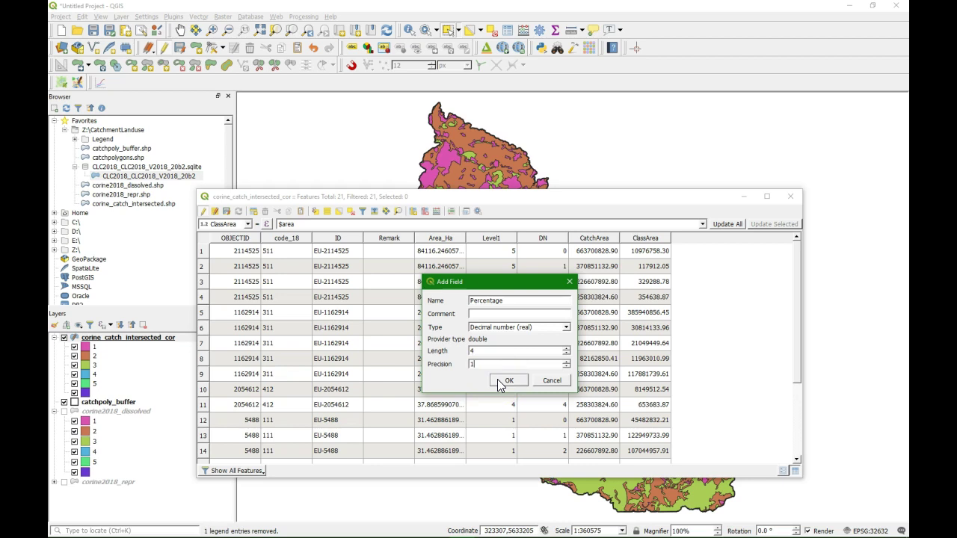
{"action": "left_click", "coordinate": [499, 381]}
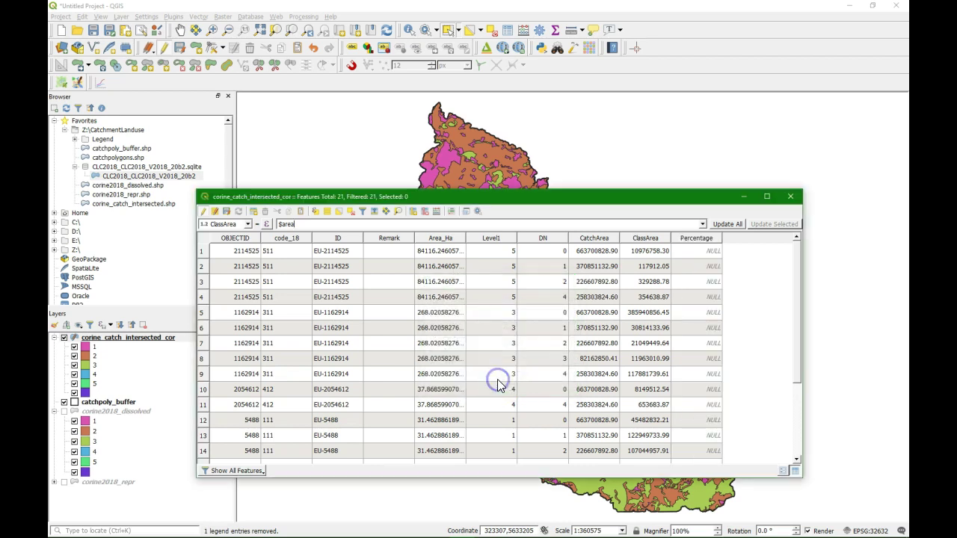
{"action": "left_click", "coordinate": [248, 224]}
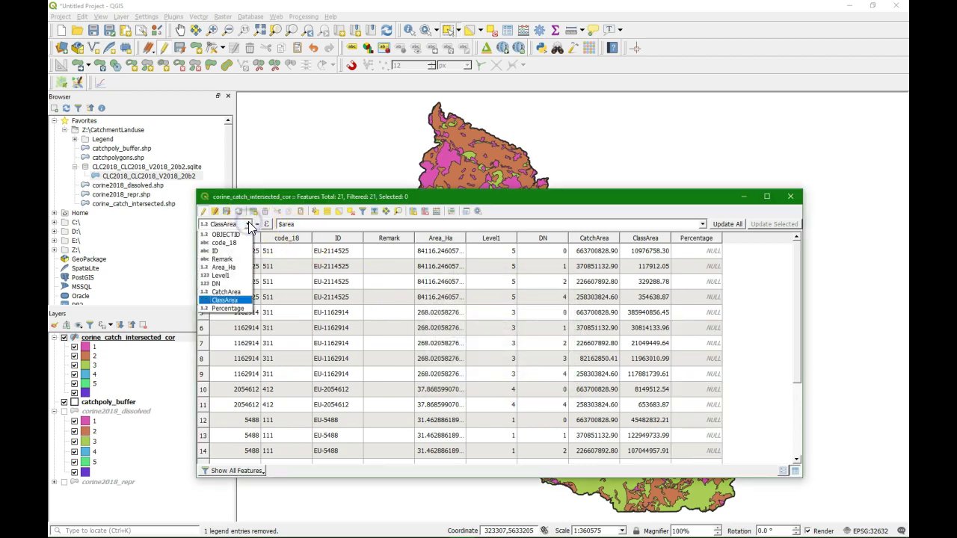
Target the Percentage field, clear the old $area expression, and open the expression builder.
{"action": "left_click", "coordinate": [228, 307]}
{"action": "double_click", "coordinate": [282, 224]}
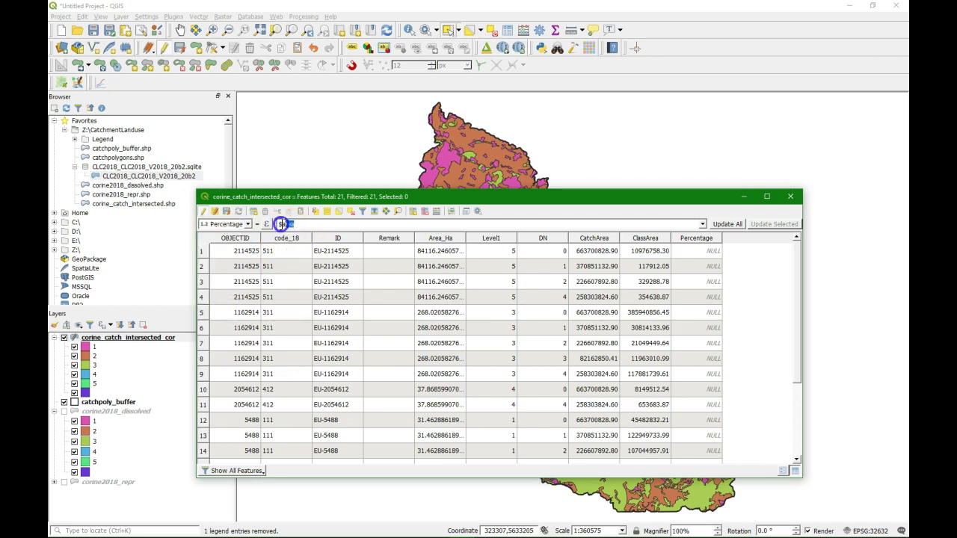
{"action": "key", "text": "BackSpace"}
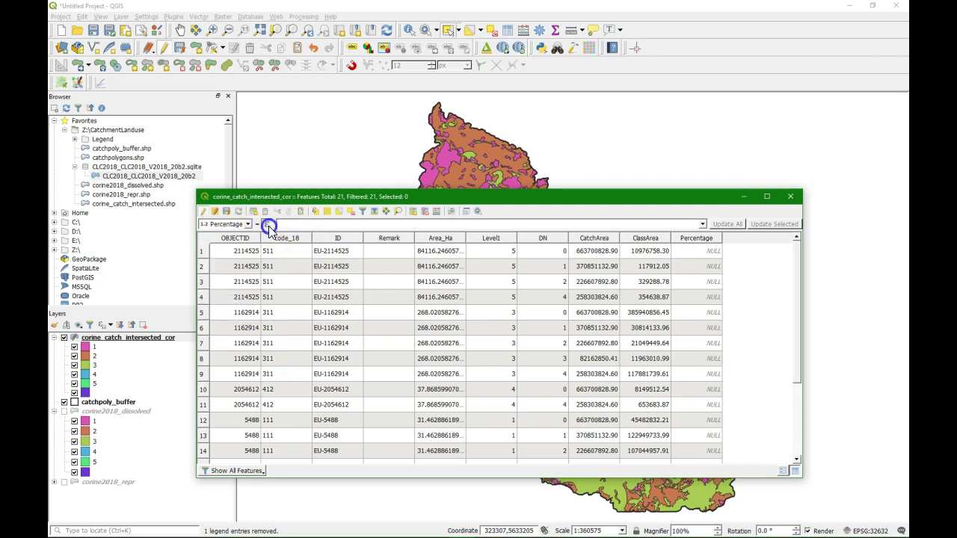
{"action": "left_click", "coordinate": [269, 226]}
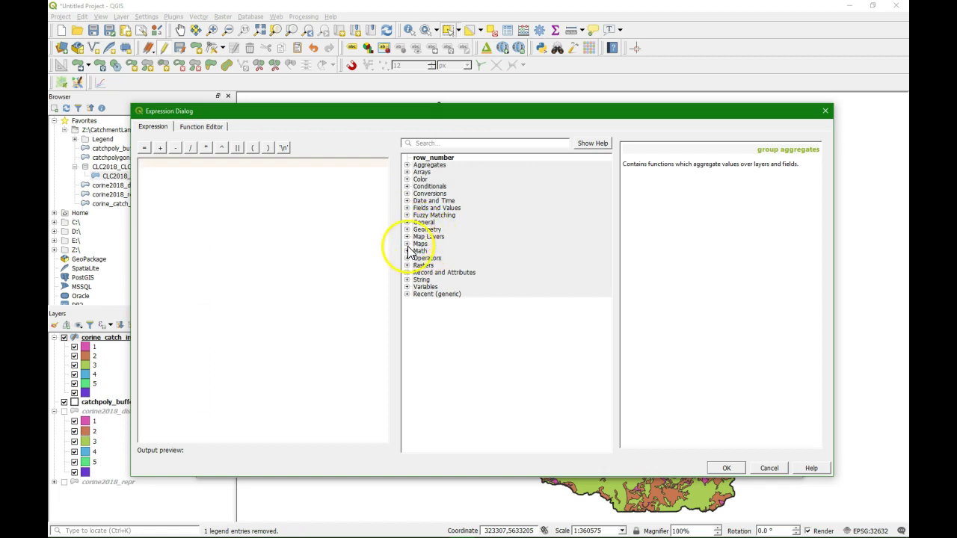
{"action": "left_click", "coordinate": [408, 208]}
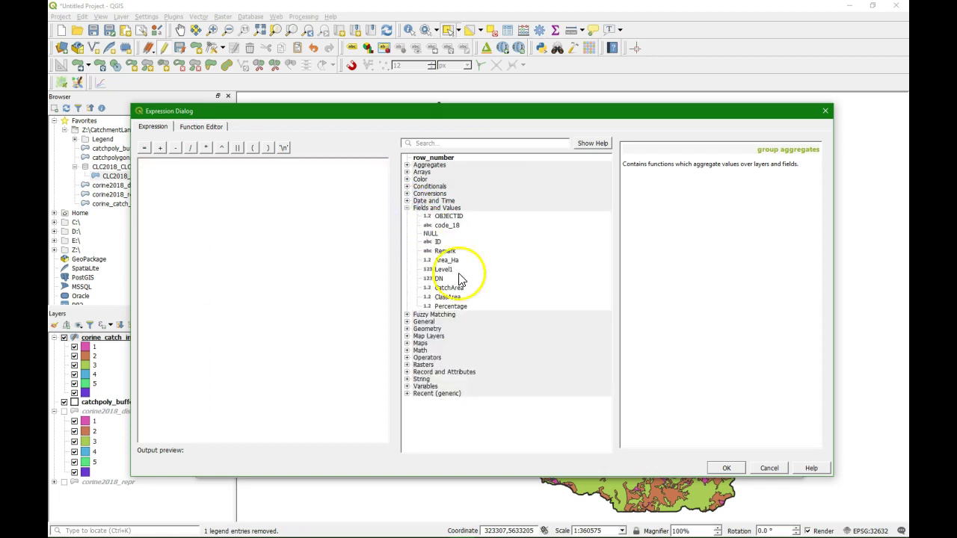
Build the expression ( "ClassArea" / "CatchArea" ) * 100 and accept it.
{"action": "left_click", "coordinate": [252, 147]}
{"action": "double_click", "coordinate": [448, 296]}
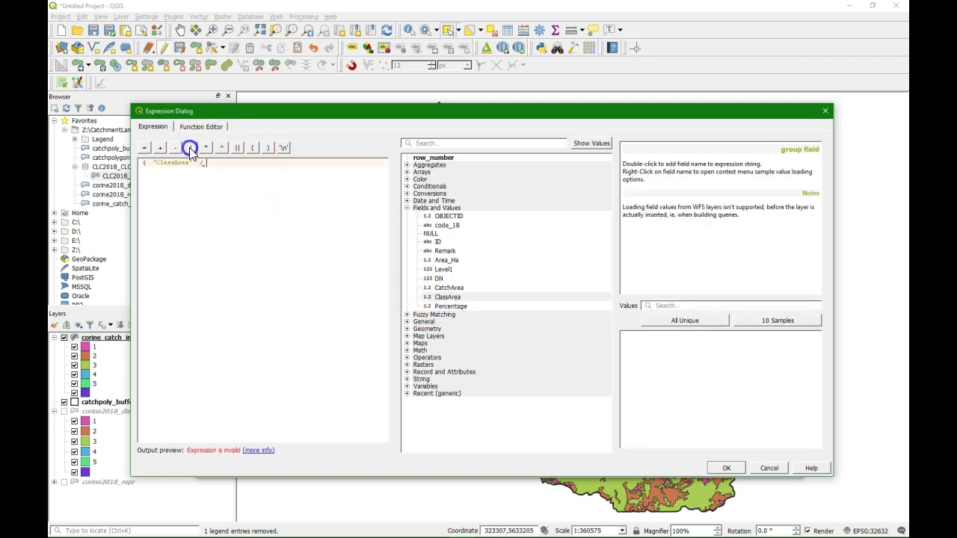
{"action": "left_click", "coordinate": [448, 287]}
{"action": "double_click", "coordinate": [449, 288]}
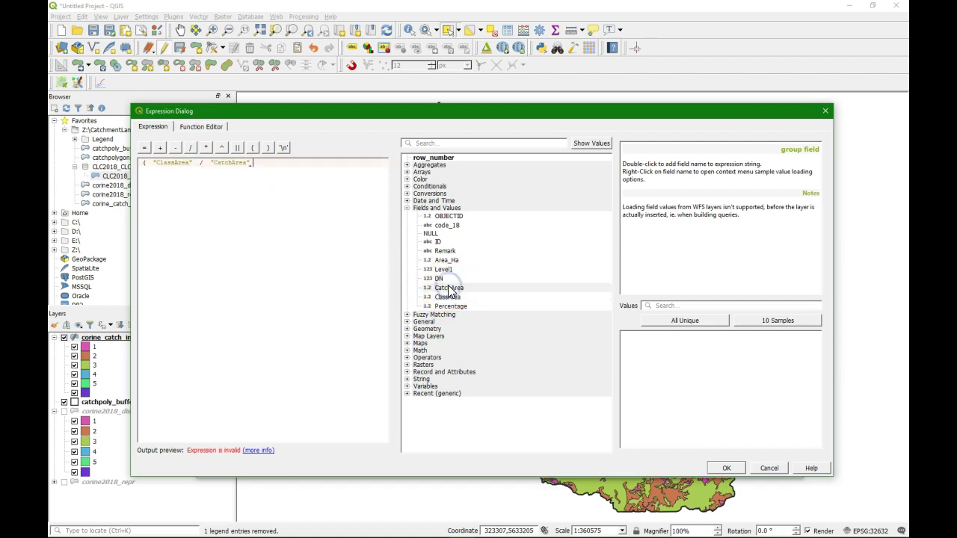
{"action": "left_click", "coordinate": [267, 147]}
{"action": "left_click", "coordinate": [207, 148]}
{"action": "type", "text": "100"}
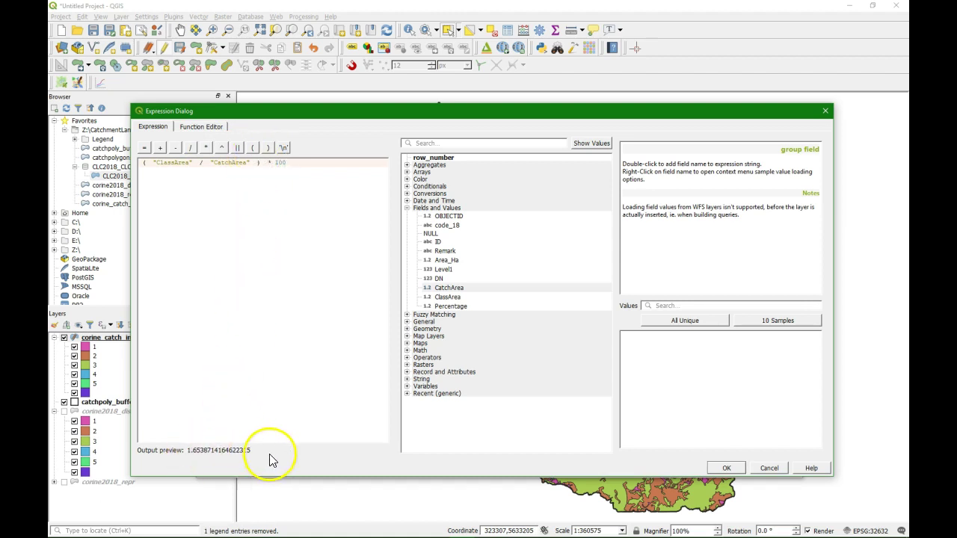
{"action": "left_click", "coordinate": [732, 467]}
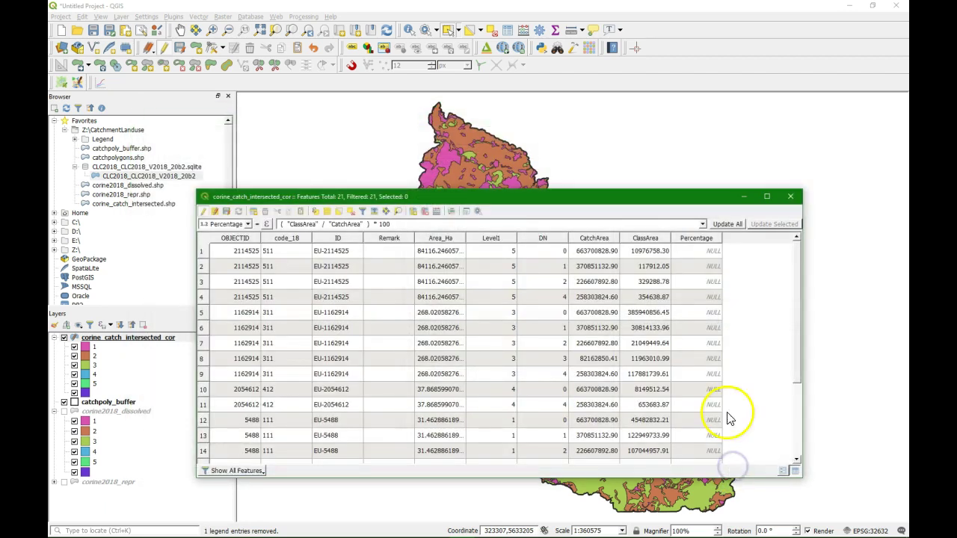
Compute Percentage for all 21 features and check the row 5 feature on the map.
{"action": "left_click", "coordinate": [727, 223]}
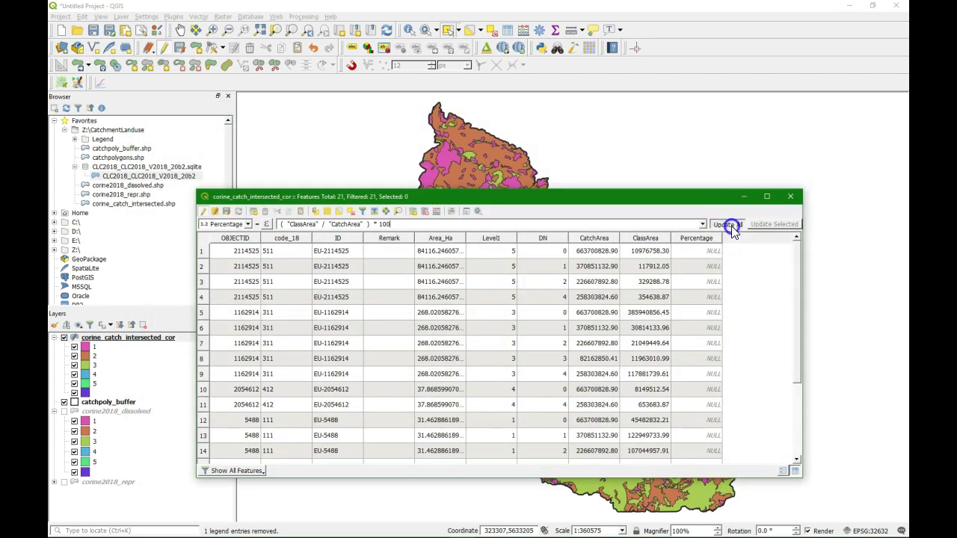
{"action": "left_click_drag", "start_coordinate": [796, 314], "coordinate": [798, 263]}
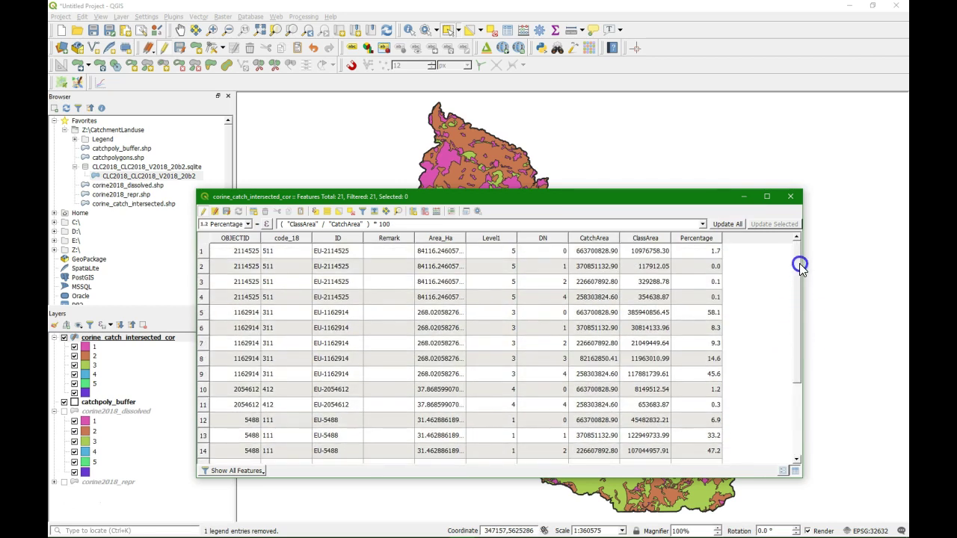
{"action": "left_click", "coordinate": [200, 312]}
{"action": "left_click_drag", "start_coordinate": [254, 197], "coordinate": [176, 36]}
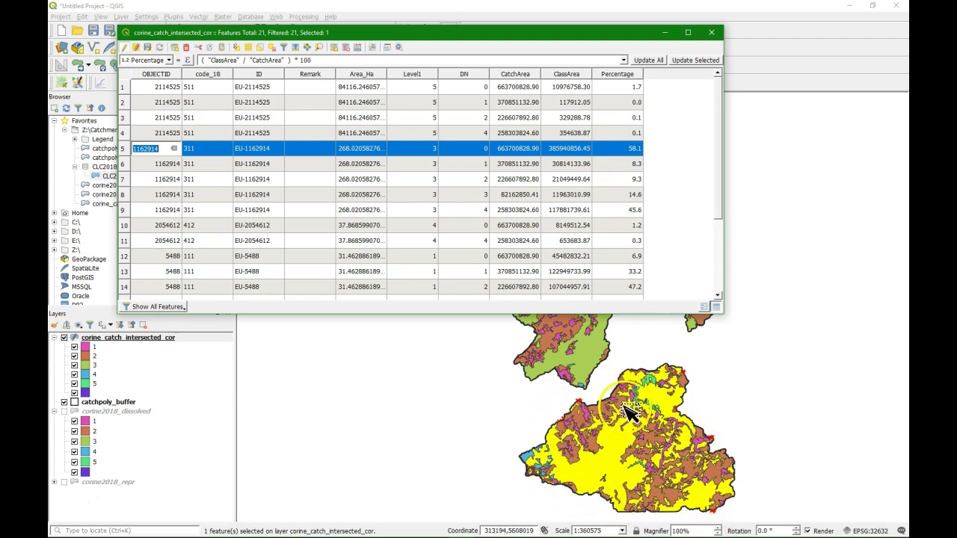
{"action": "left_click", "coordinate": [685, 178]}
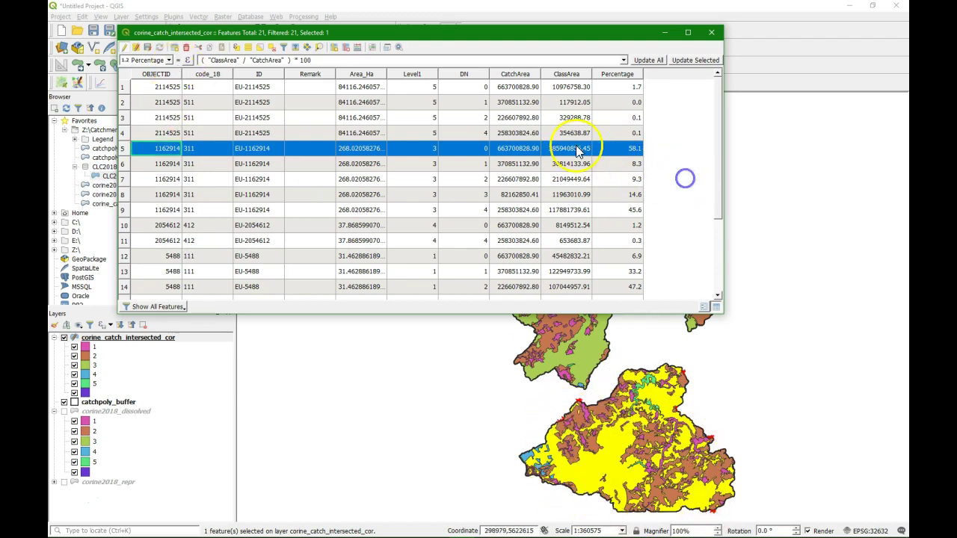
Stop editing the layer and save the changes.
{"action": "left_click", "coordinate": [107, 48]}
{"action": "left_click", "coordinate": [427, 278]}
{"action": "left_click", "coordinate": [648, 192]}
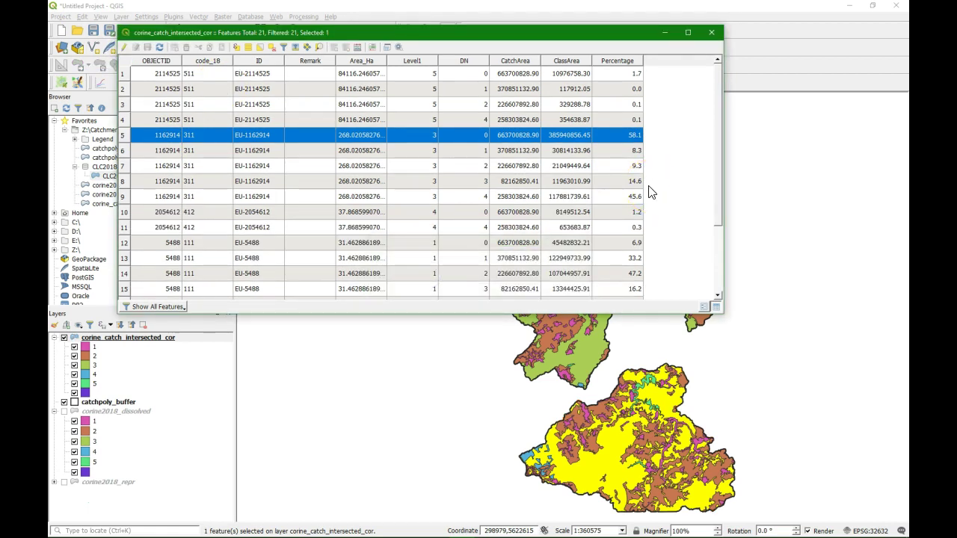